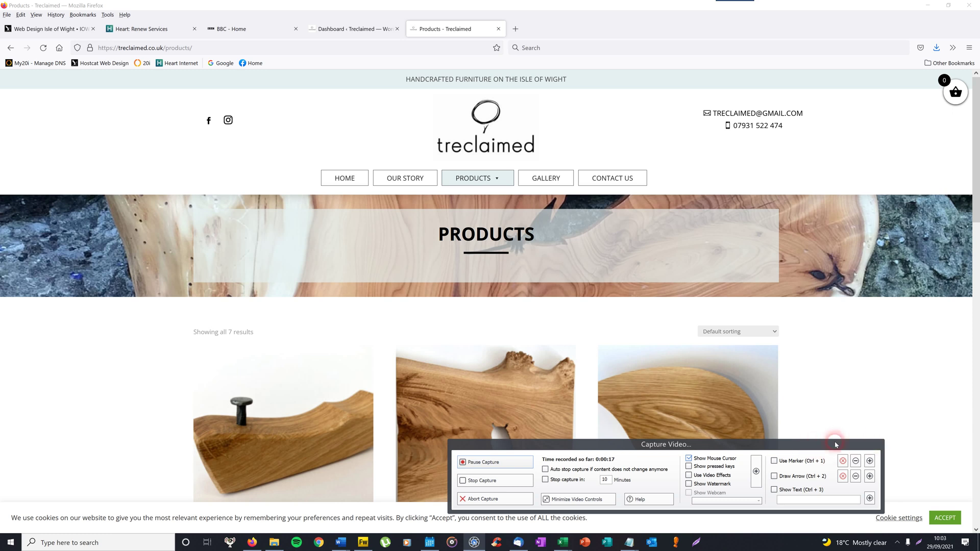
Step: Browse the live Treclaimed products page, then switch to the WordPress admin Dashboard
drag(775, 446, 843, 443)
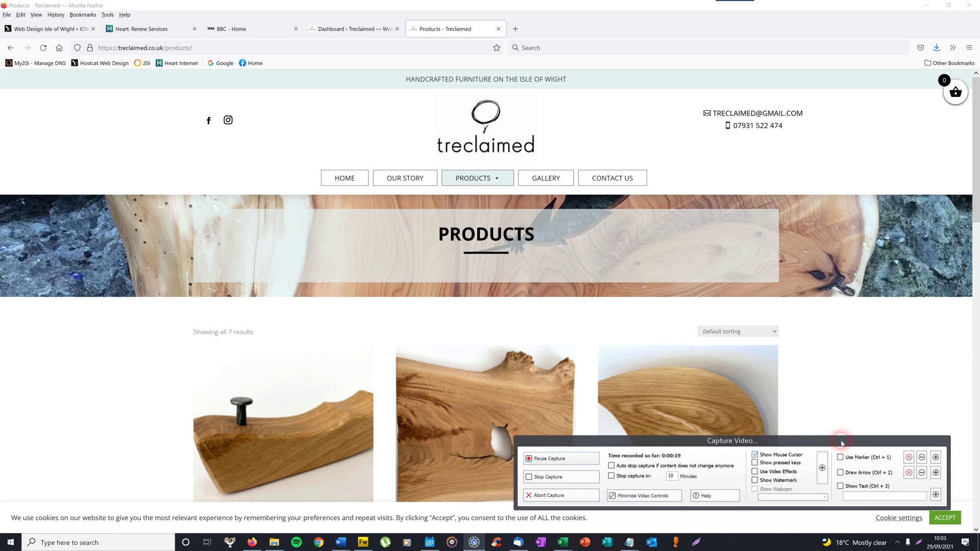
scroll(895, 174, down, 2)
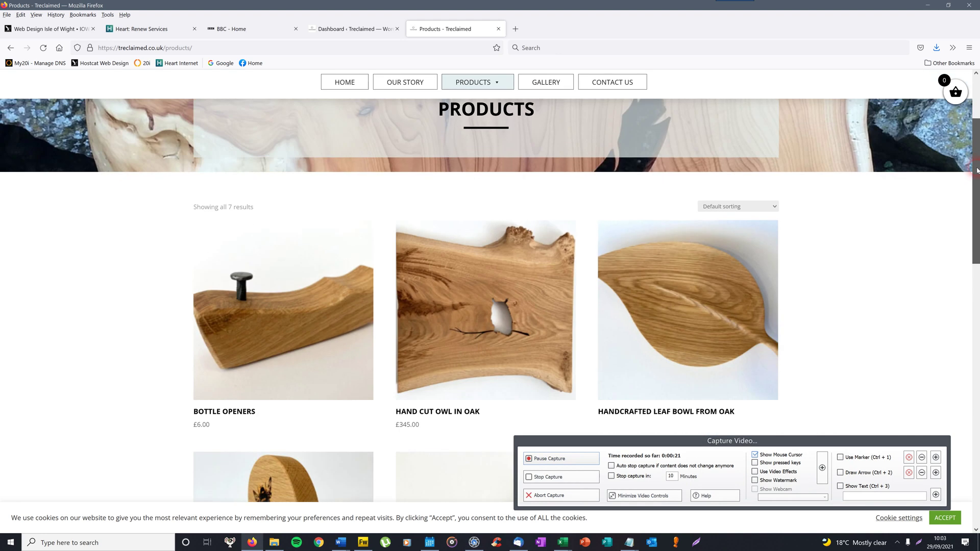
mouse_move(479, 87)
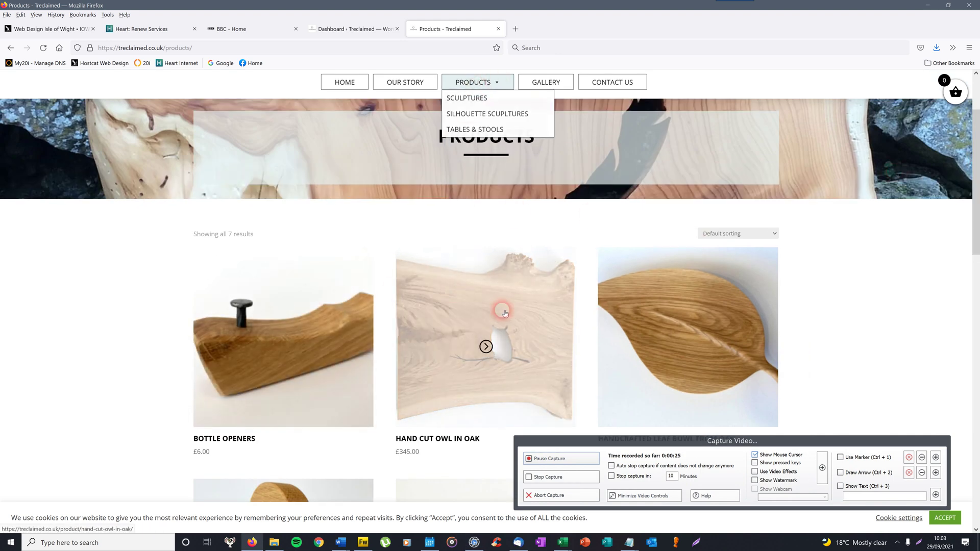
drag(977, 149, 976, 184)
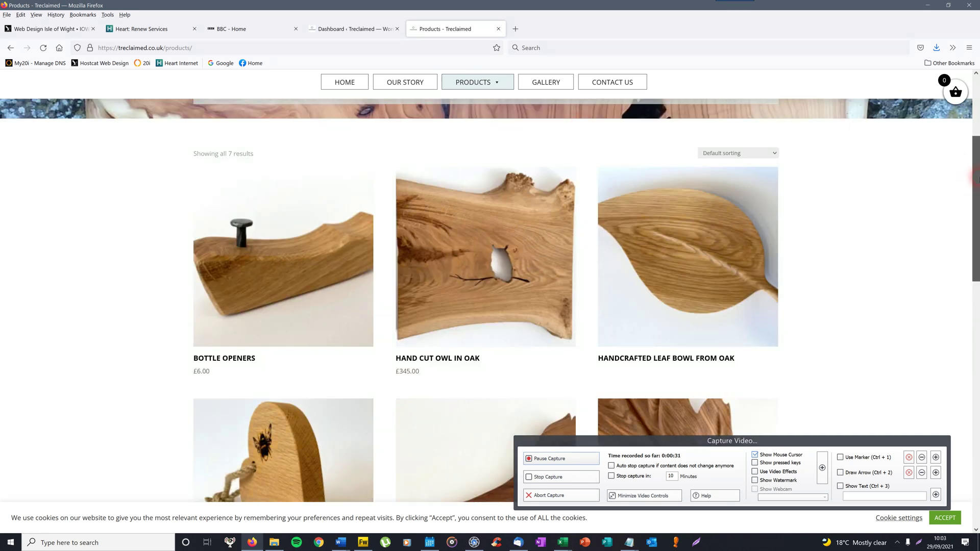
drag(976, 168, 977, 109)
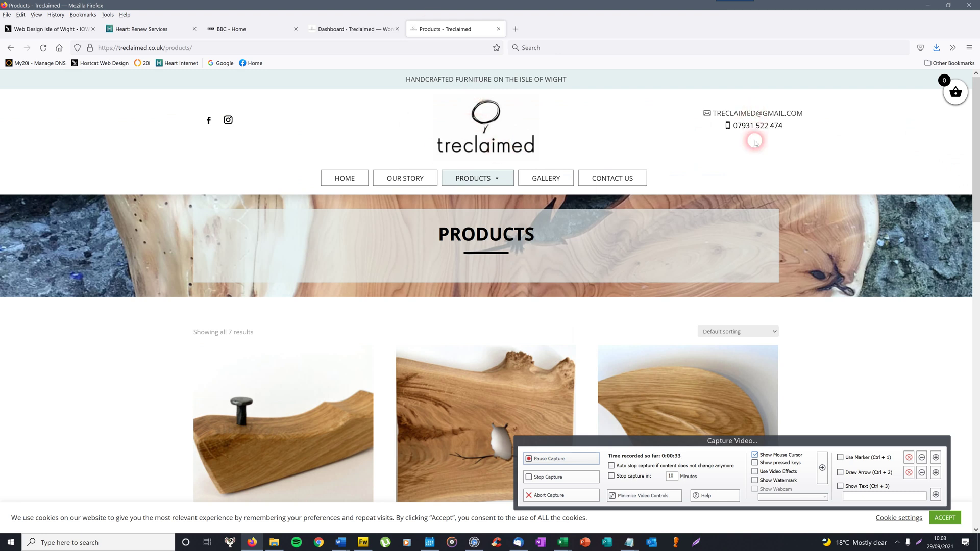
click(361, 30)
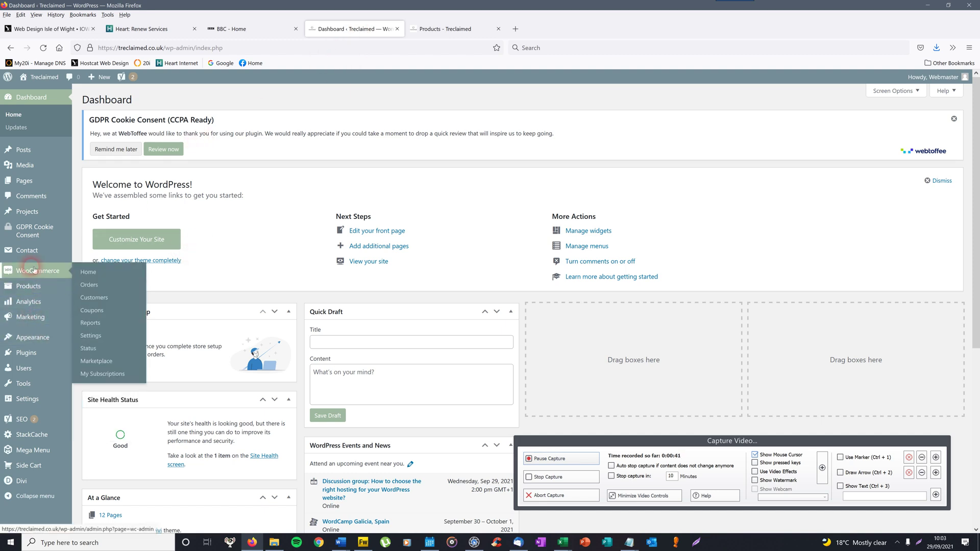
Step: Go to WooCommerce Products > Categories and start entering a new category name
mouse_move(42, 271)
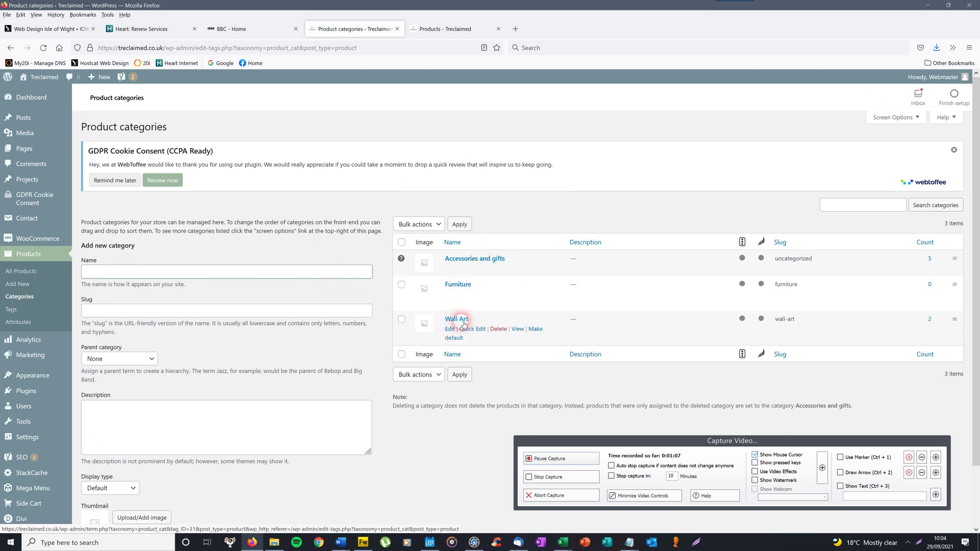
click(106, 276)
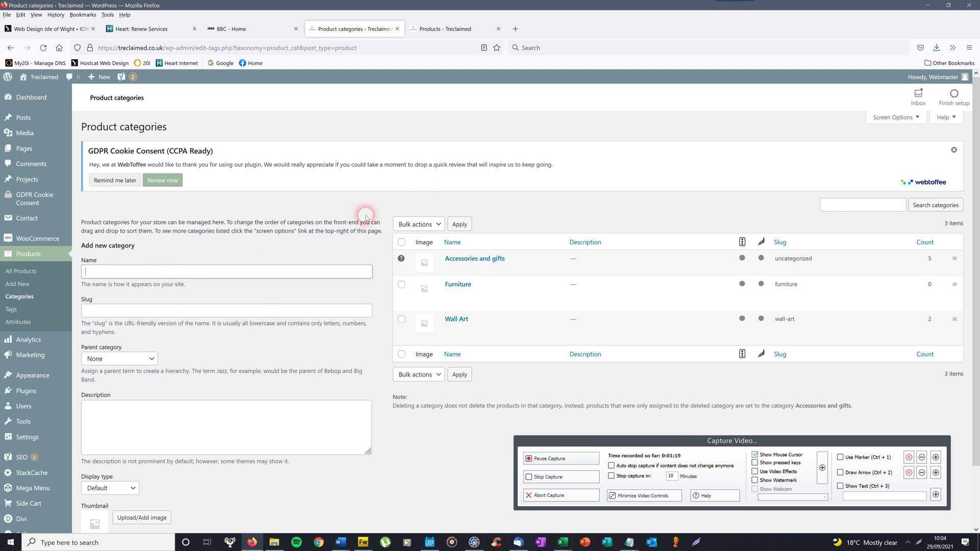
drag(976, 148, 977, 209)
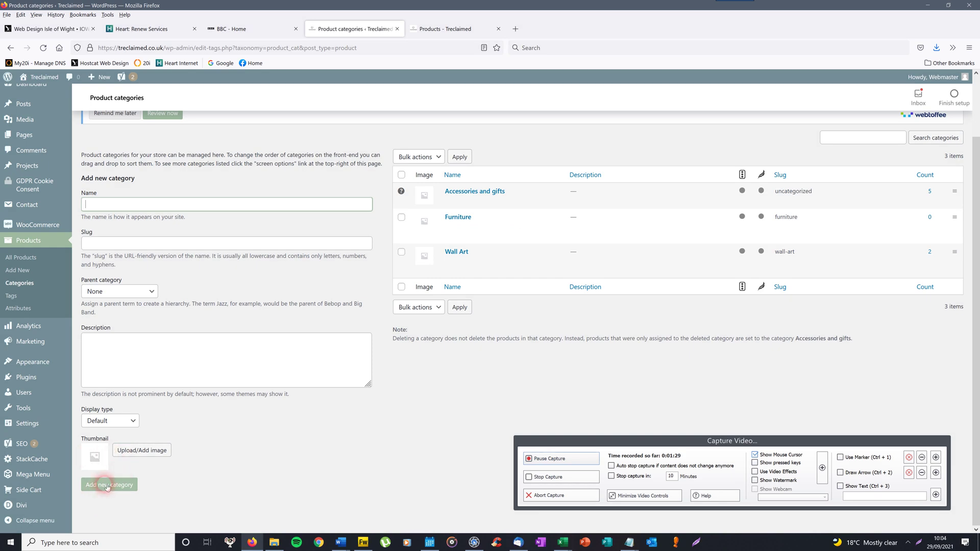
mouse_move(517, 188)
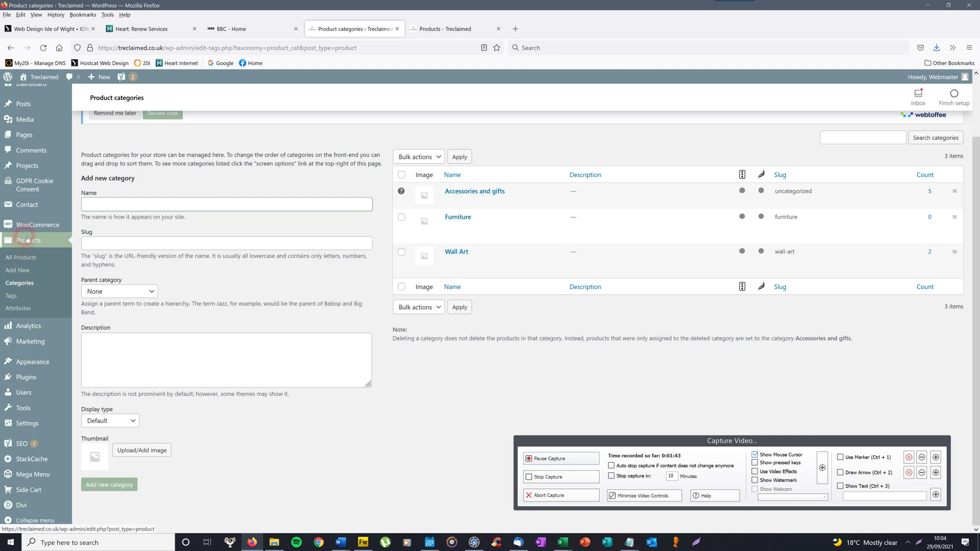
click(23, 260)
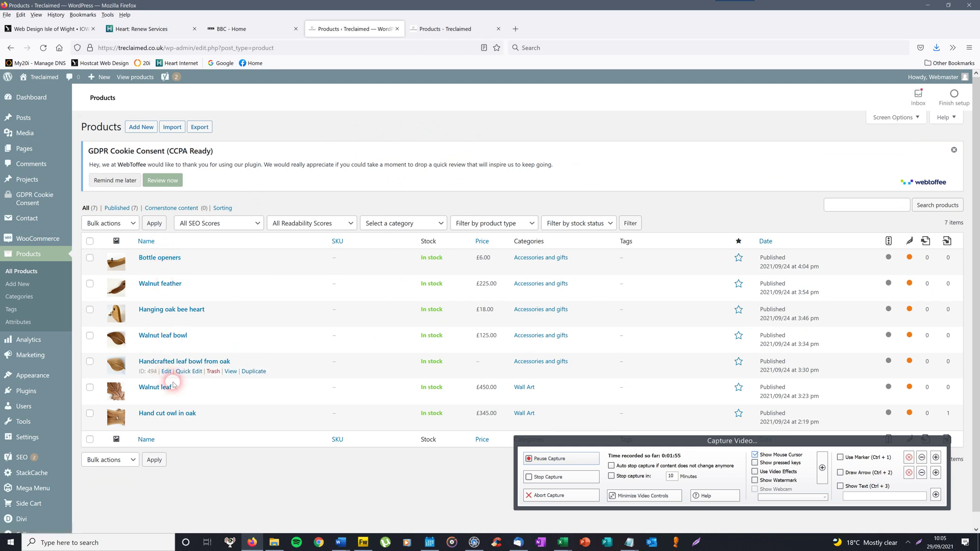
Step: Bring up the client's 'Wren silhouette in Walnut' email in Thunderbird
click(519, 544)
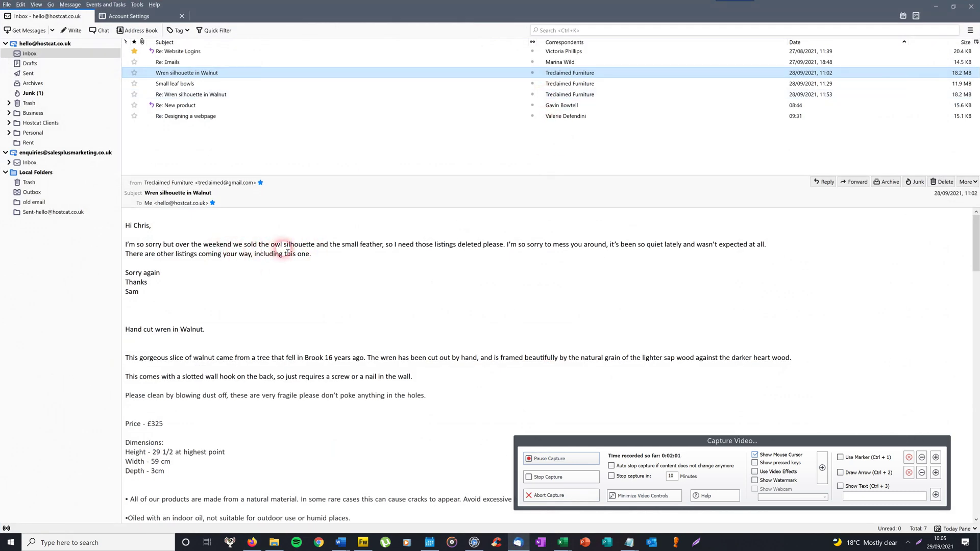
Step: Highlight 'the small feather' in the email and compare it with the WordPress products list
drag(325, 246, 377, 245)
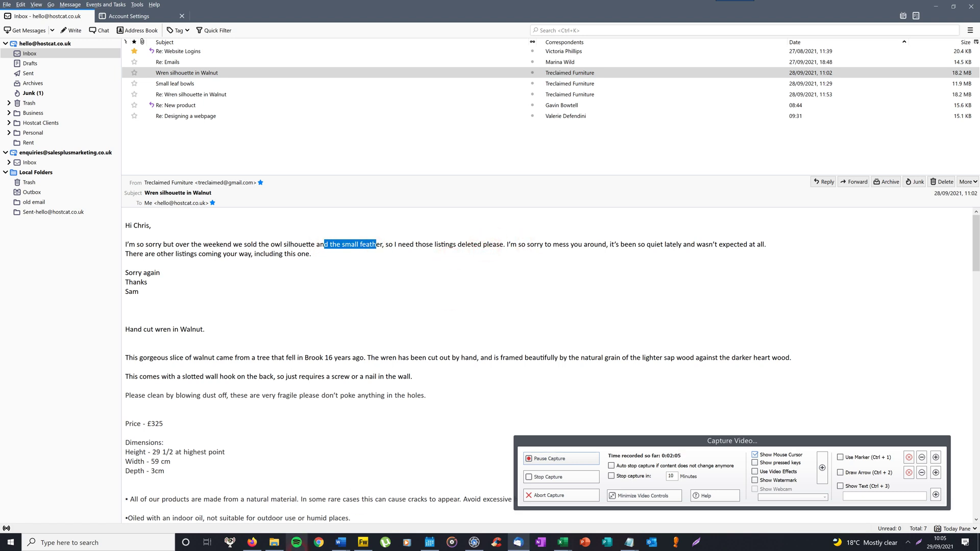
click(253, 544)
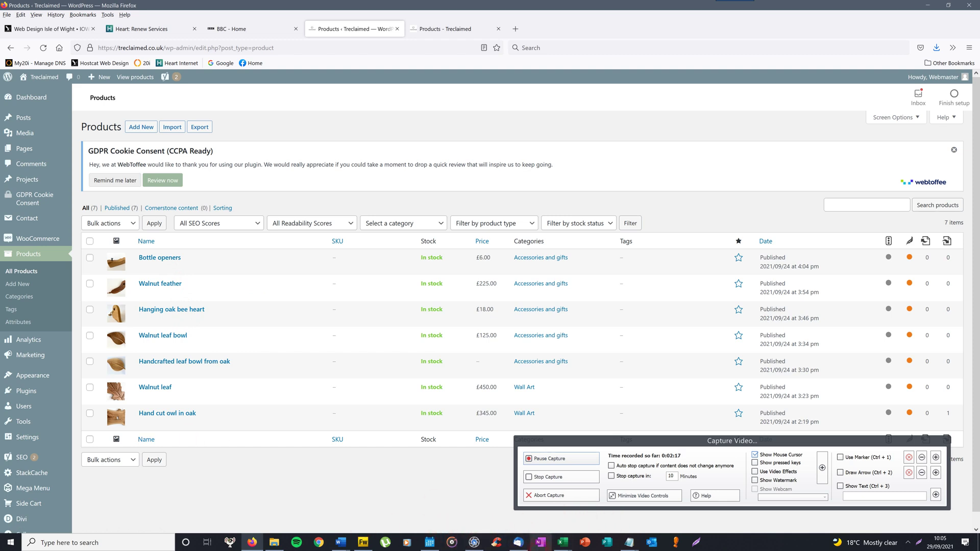
click(521, 544)
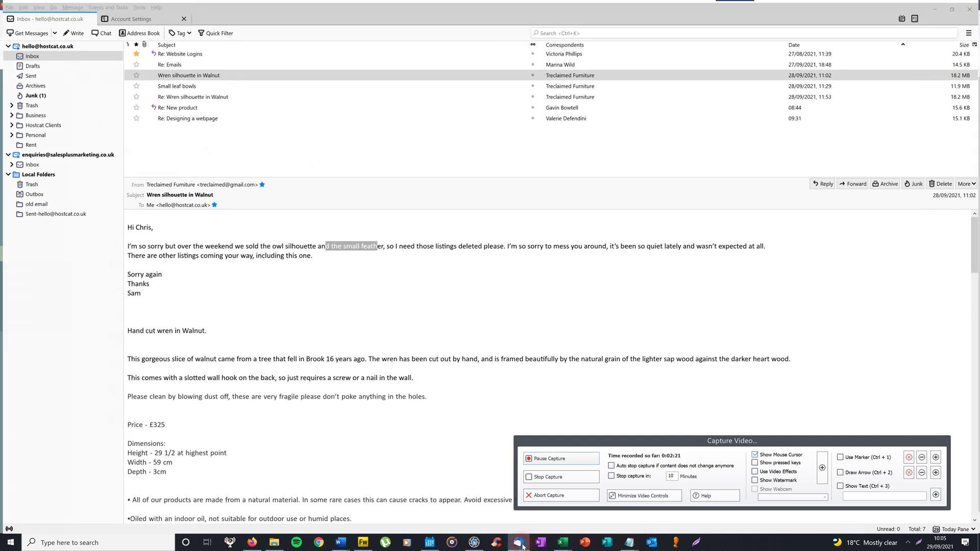
click(521, 544)
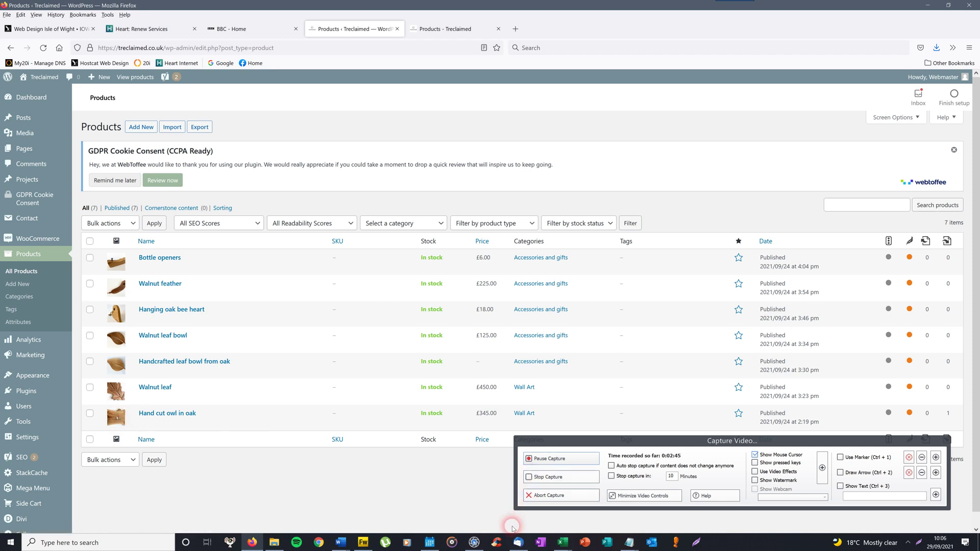
click(521, 544)
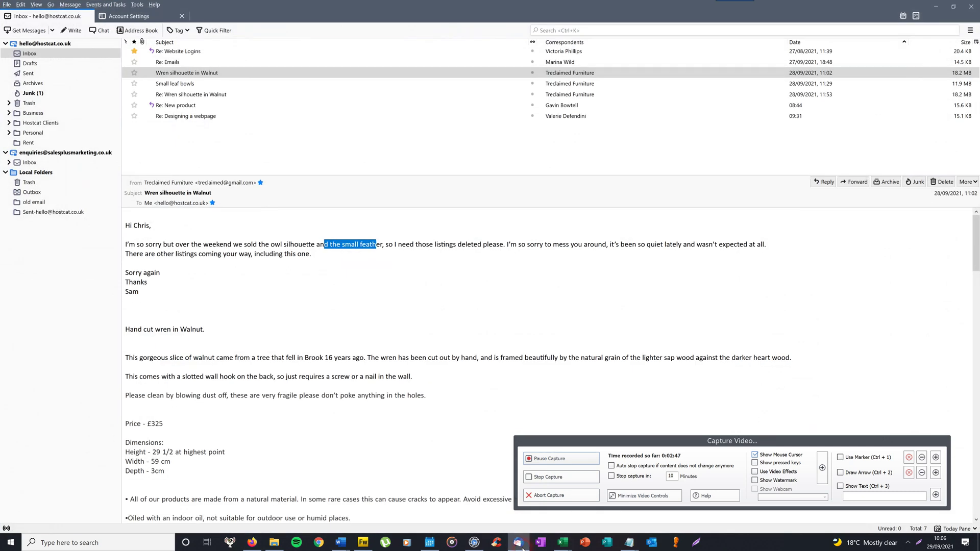
click(521, 544)
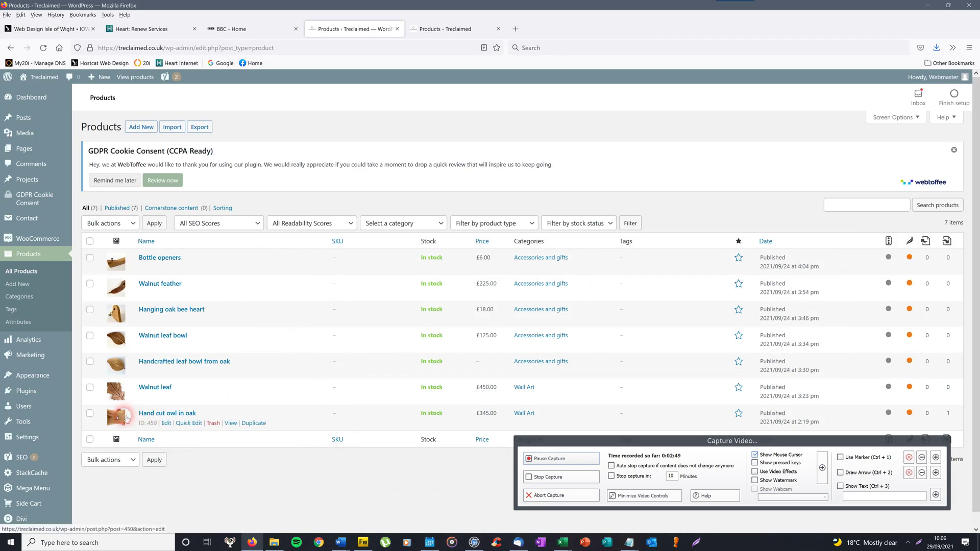
Step: Locate Hand cut owl in oak on the live shop, then return to the WordPress products list
click(460, 28)
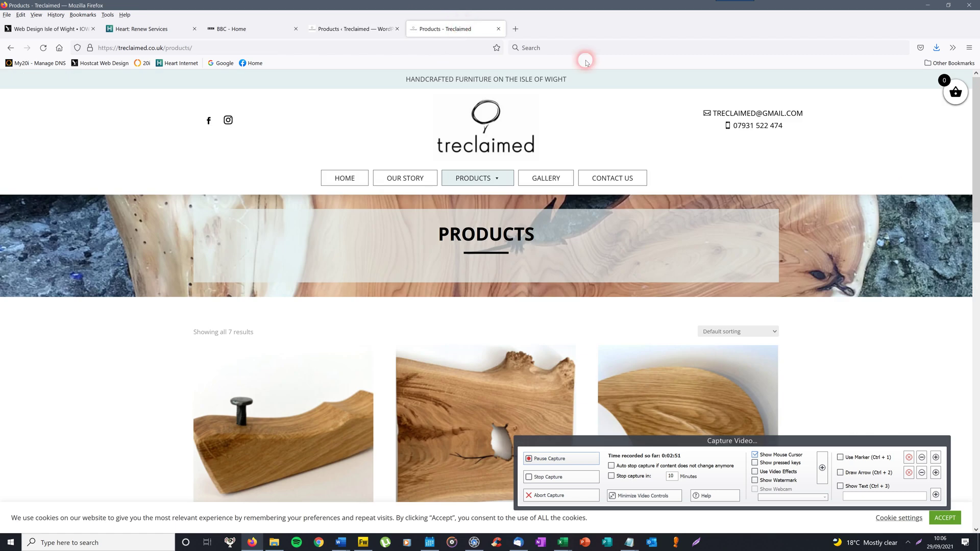
drag(975, 155, 976, 230)
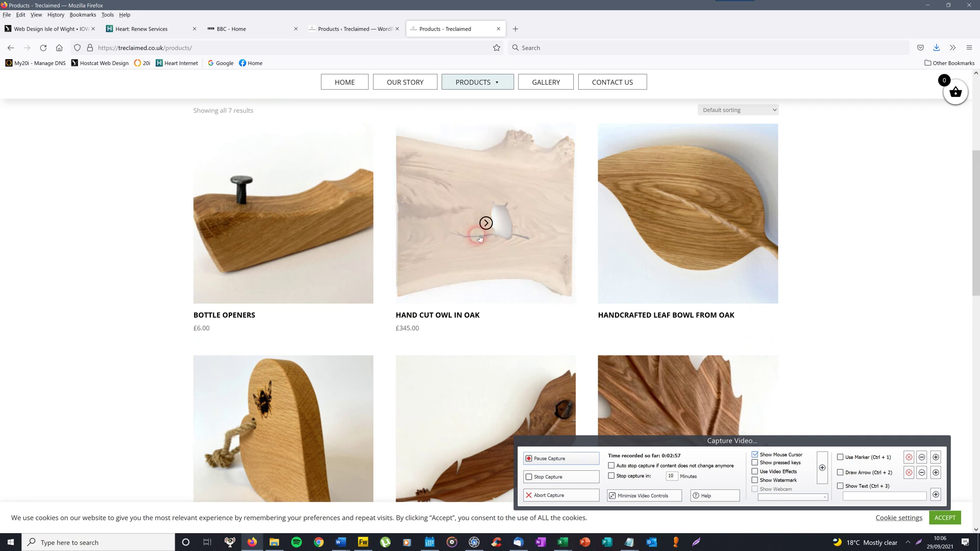
click(350, 29)
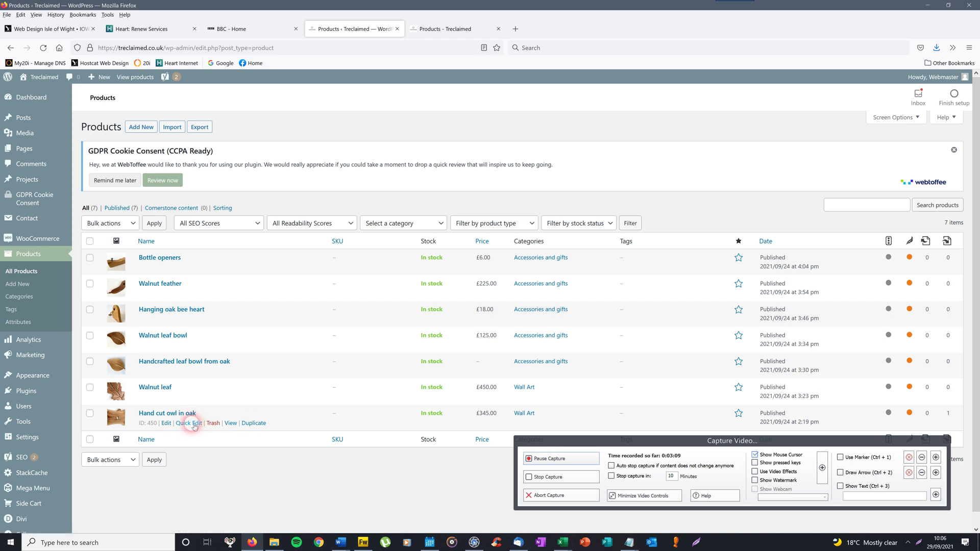
Step: Quick-edit Hand cut owl in oak, change its status to Draft and update it
click(194, 425)
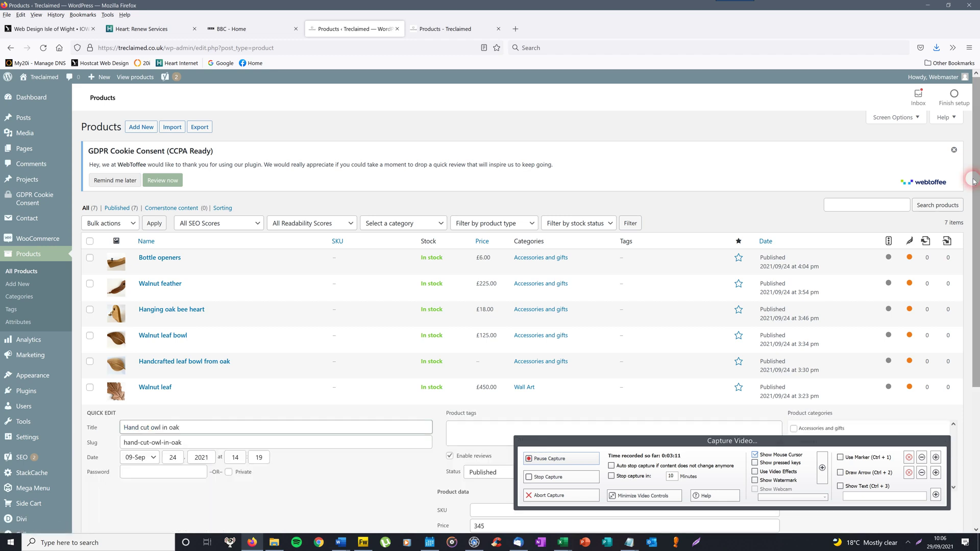
scroll(973, 180, down, 4)
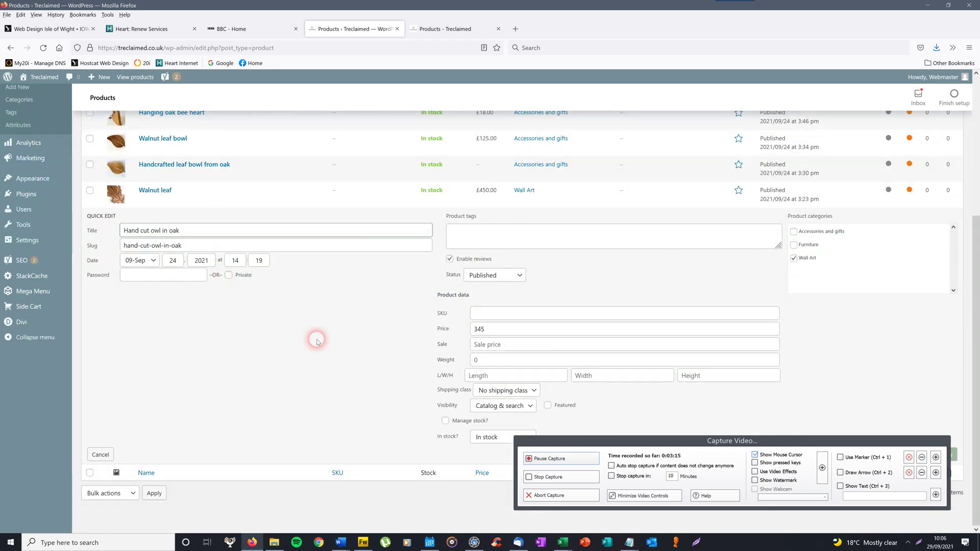
drag(823, 444, 869, 462)
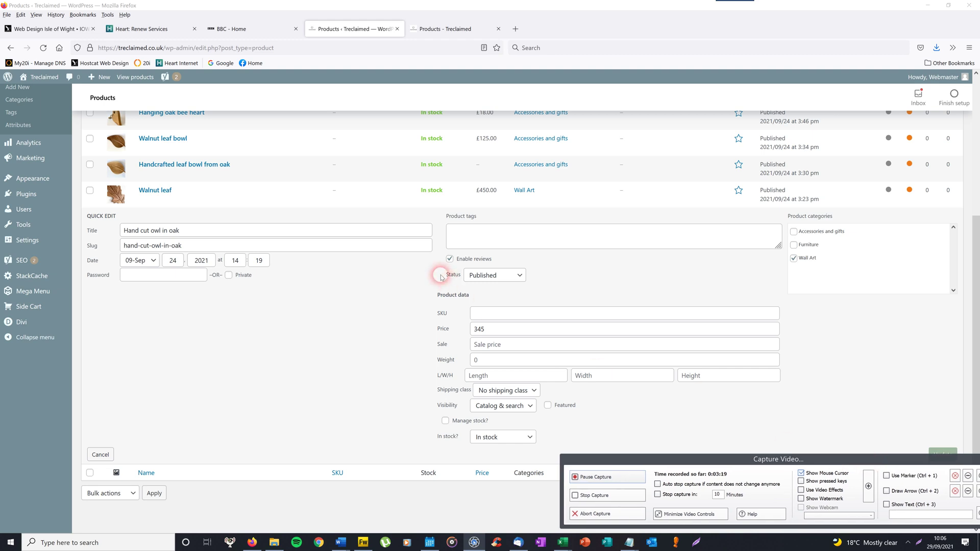
click(521, 277)
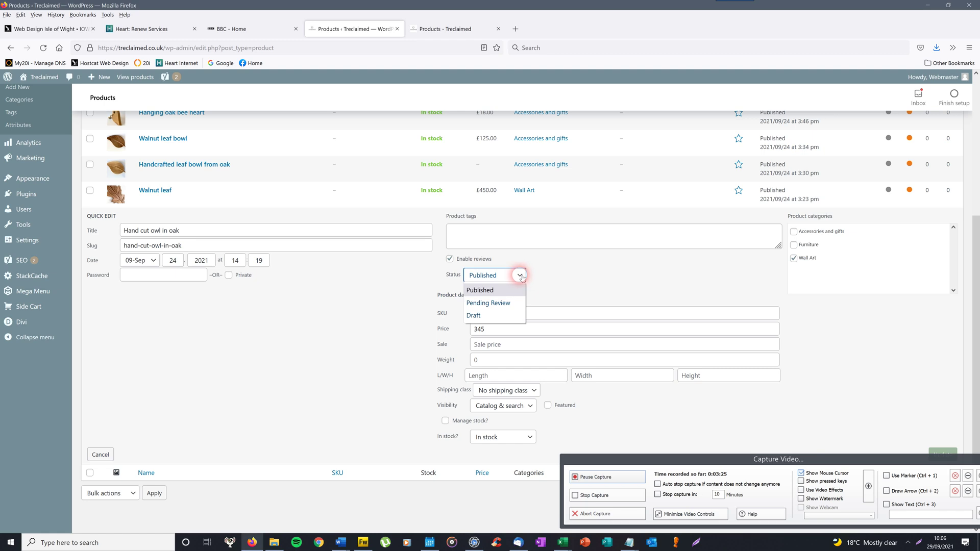
click(501, 318)
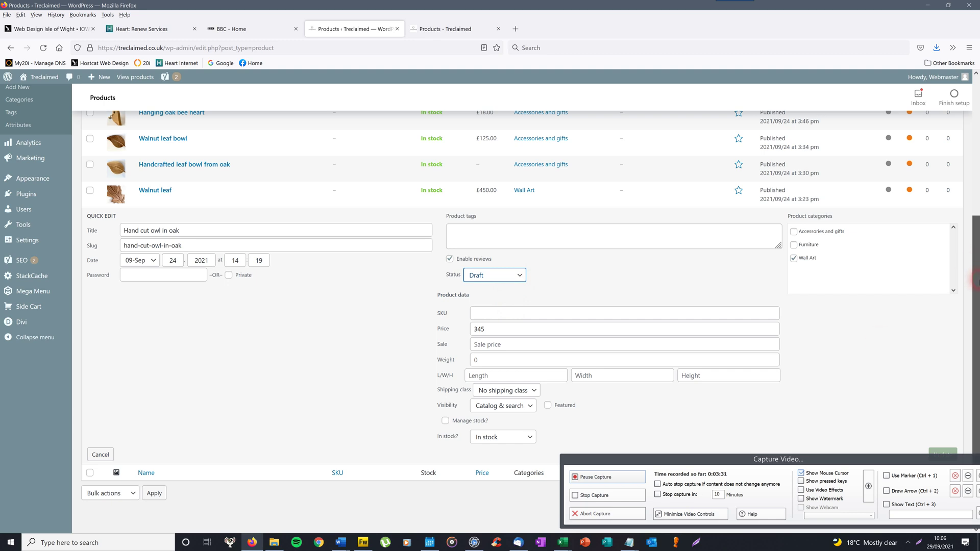
drag(867, 457, 756, 471)
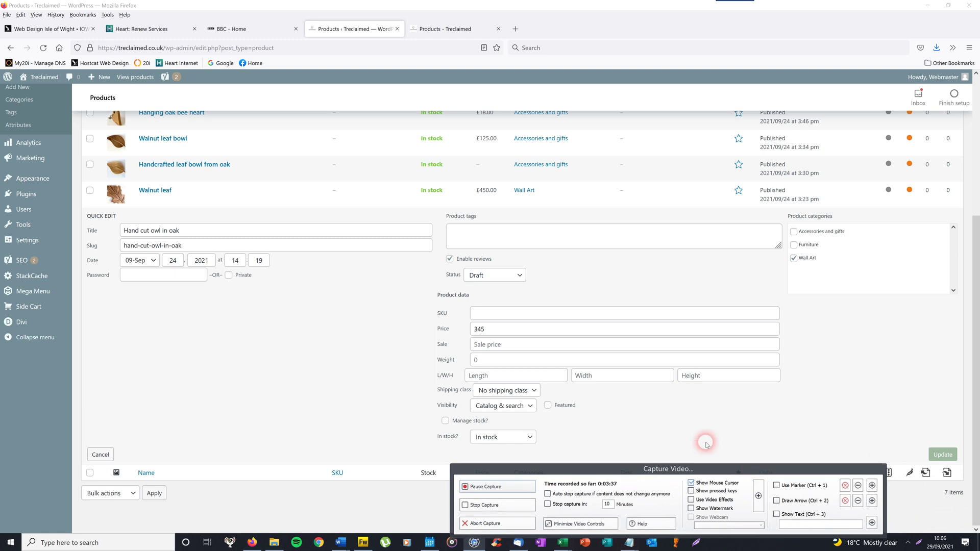
click(521, 276)
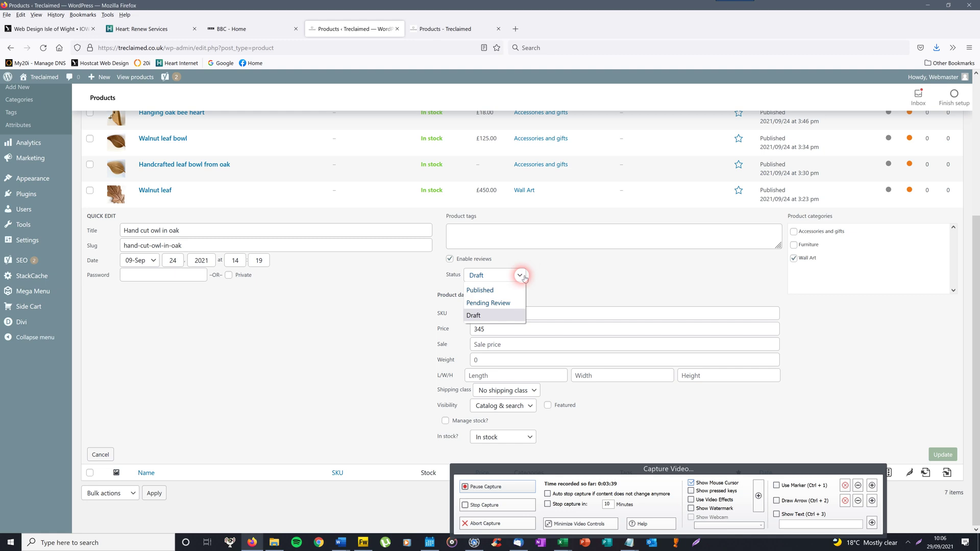
click(634, 274)
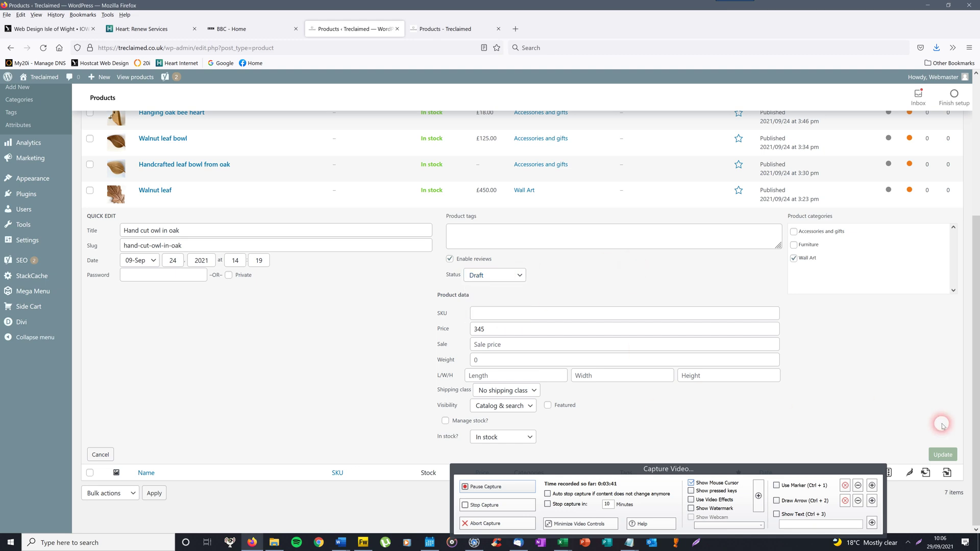
click(943, 455)
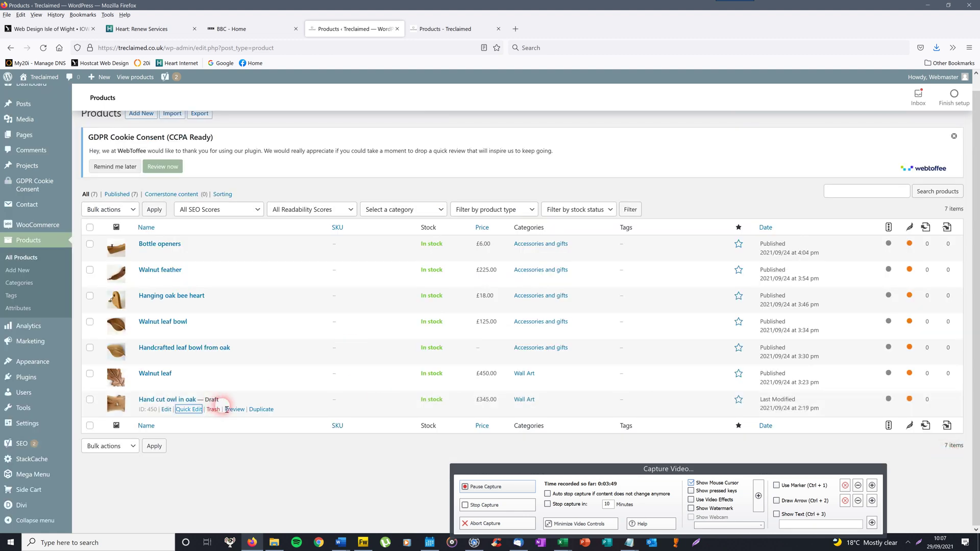
click(460, 29)
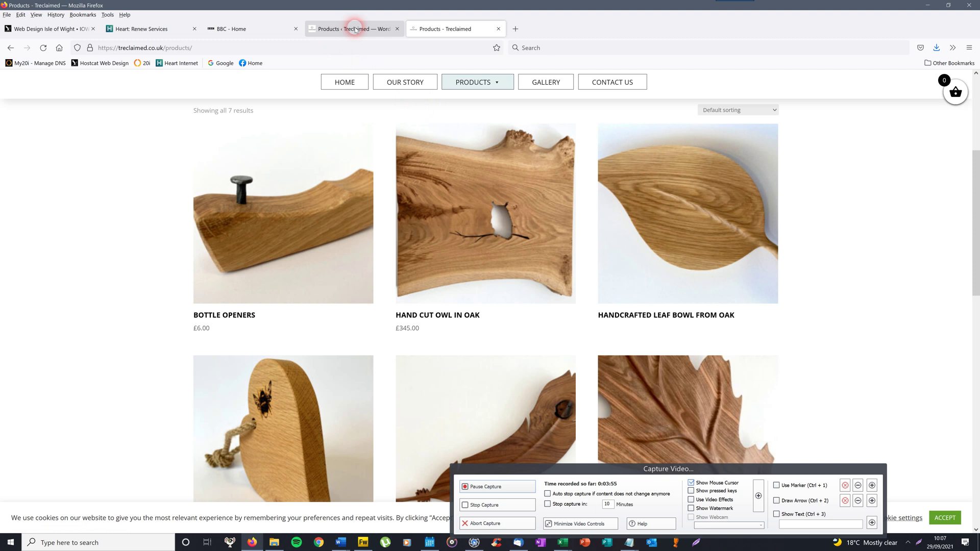
click(335, 28)
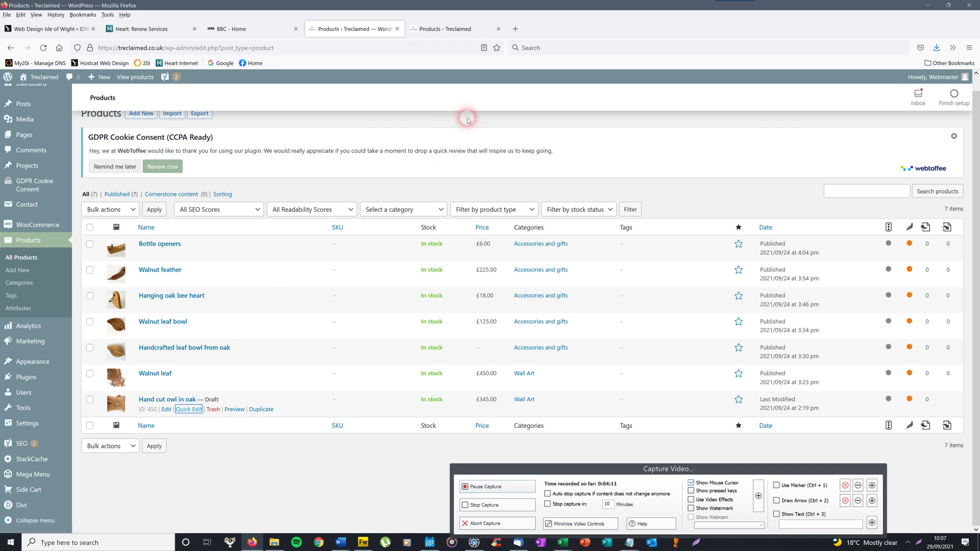
scroll(182, 337, up, 1)
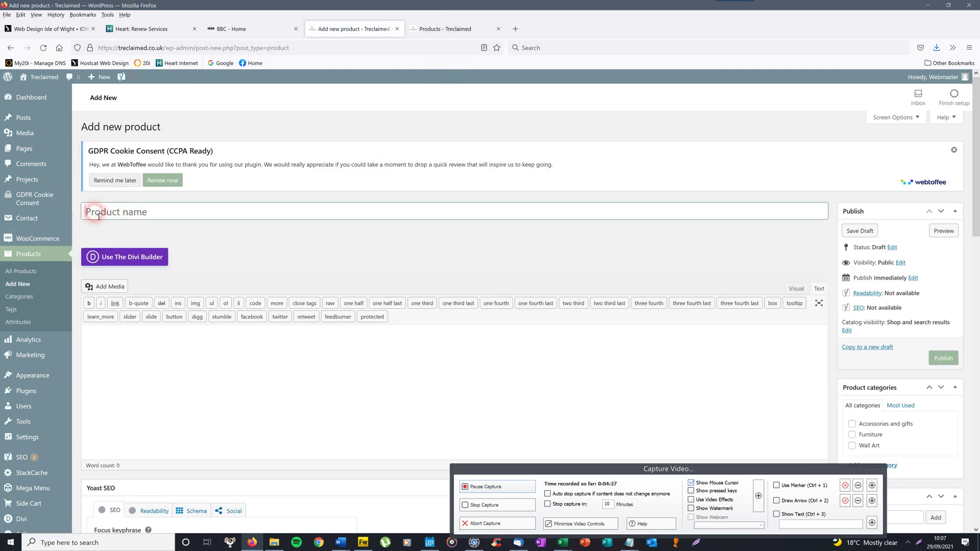
Step: Copy the title 'Hand cut wren in Walnut' from the client's email for the new product name
click(98, 215)
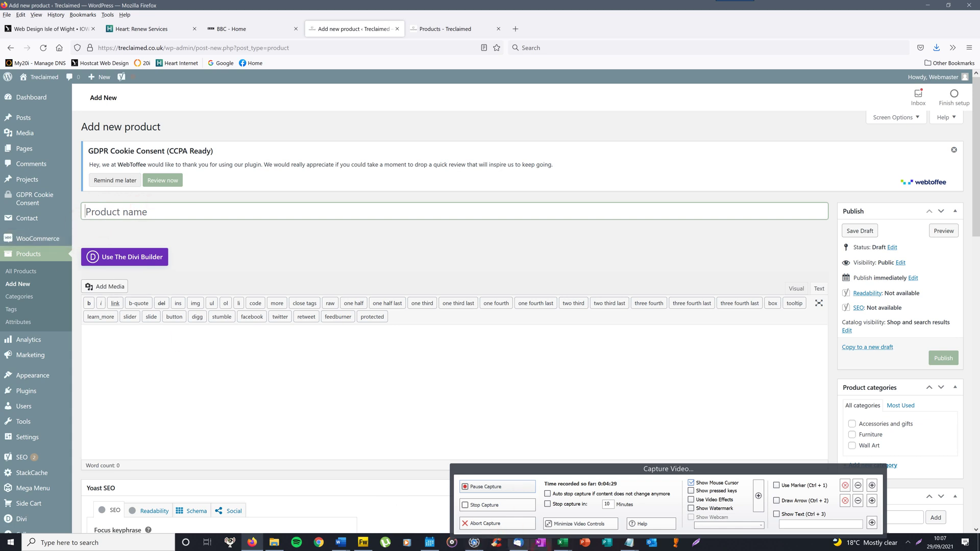
click(519, 544)
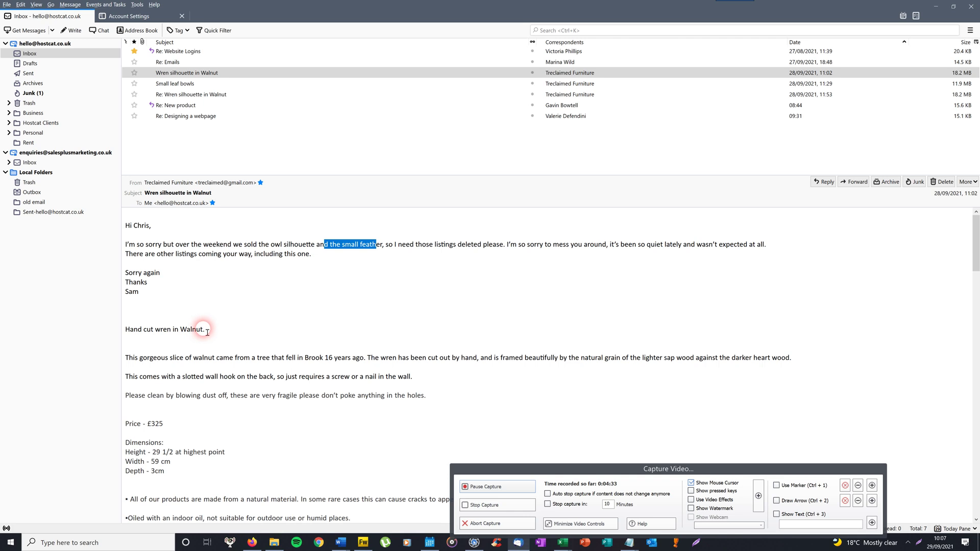
drag(203, 332, 133, 333)
right_click(134, 335)
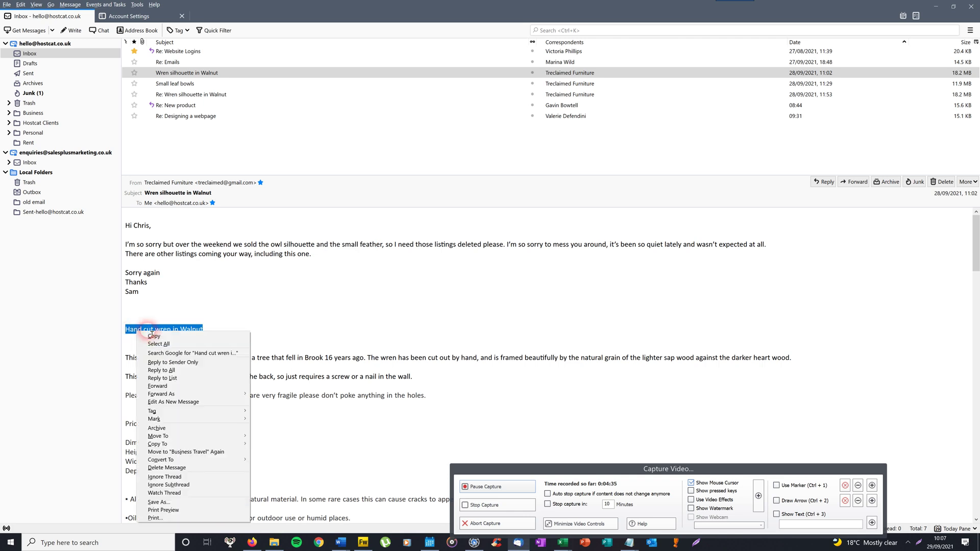
click(150, 341)
click(252, 543)
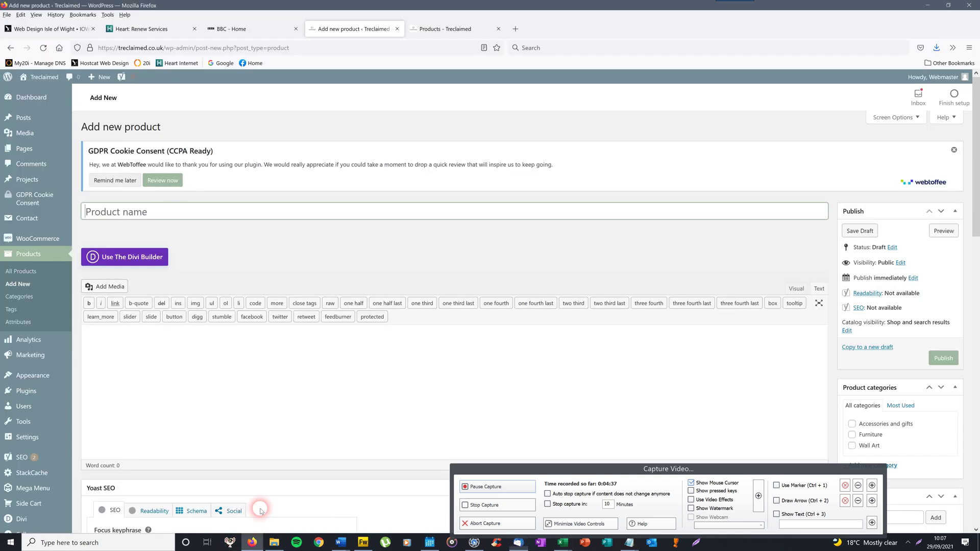
right_click(118, 210)
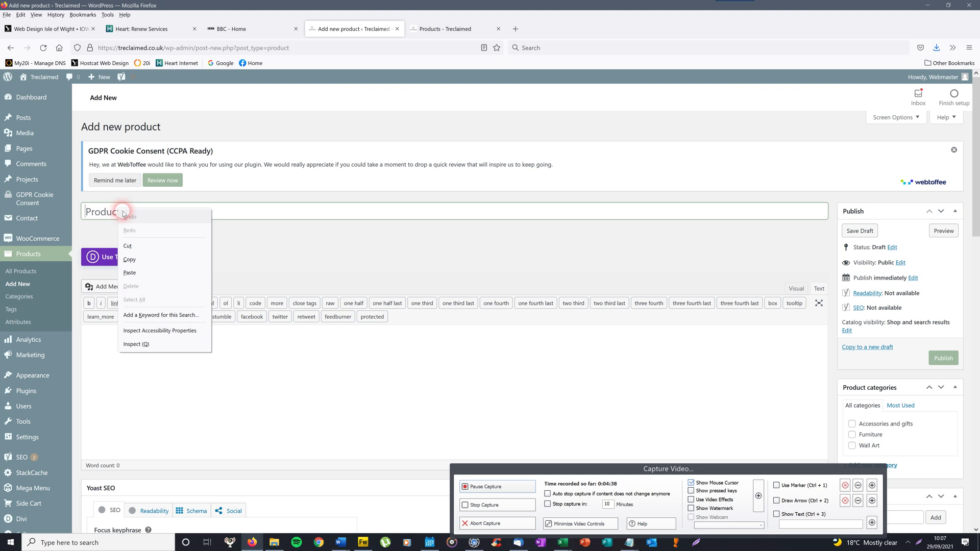
Step: Paste 'Hand cut wren in Walnut' as the product name and enter regular price 325.00
click(130, 273)
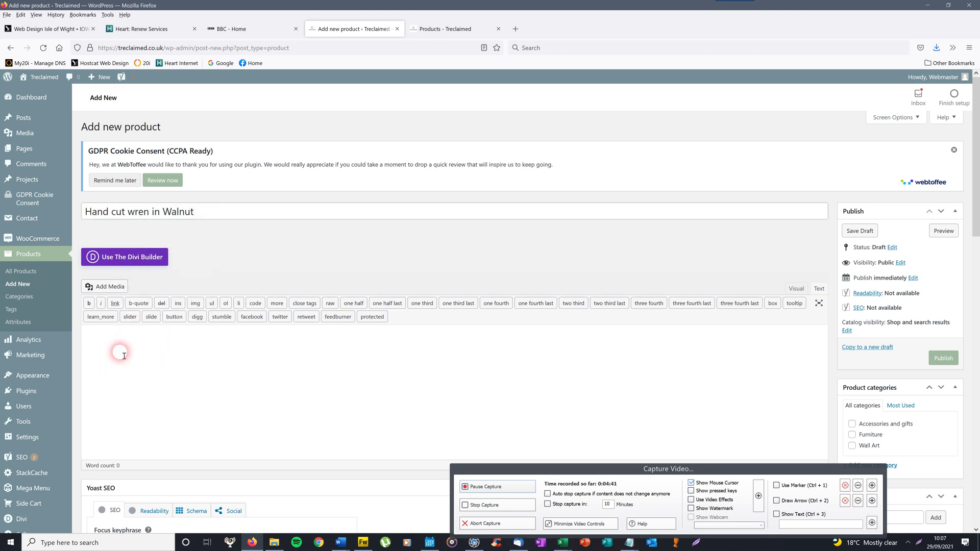
click(448, 384)
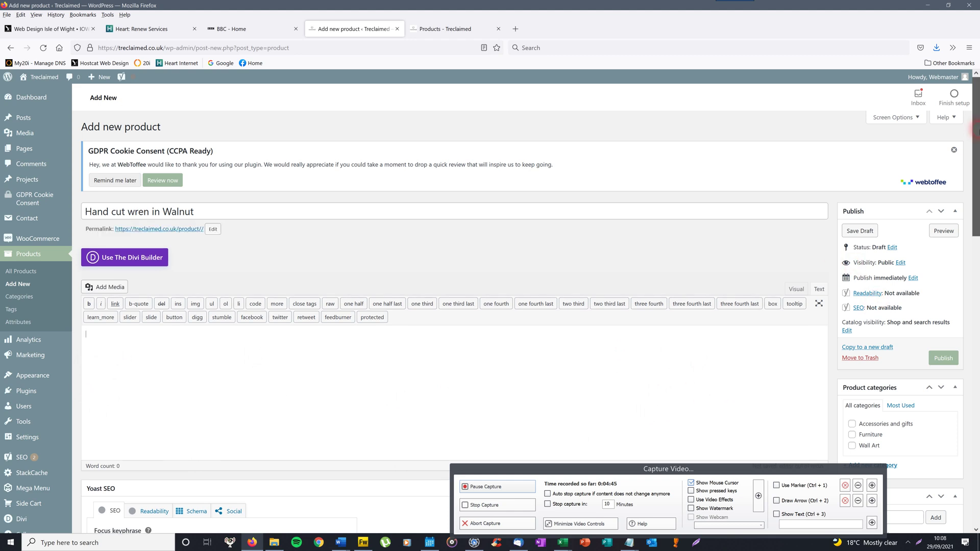
scroll(976, 164, down, 3)
drag(976, 164, 951, 404)
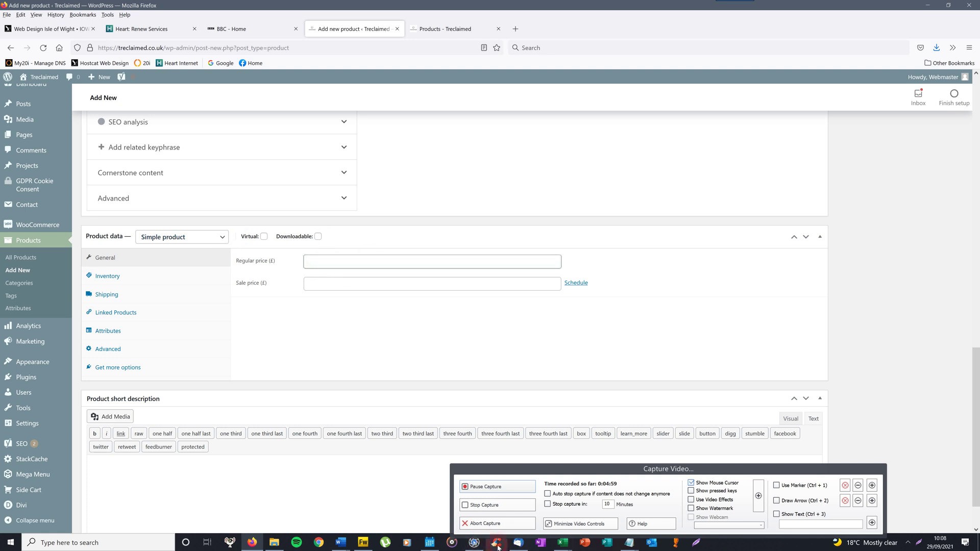
click(518, 543)
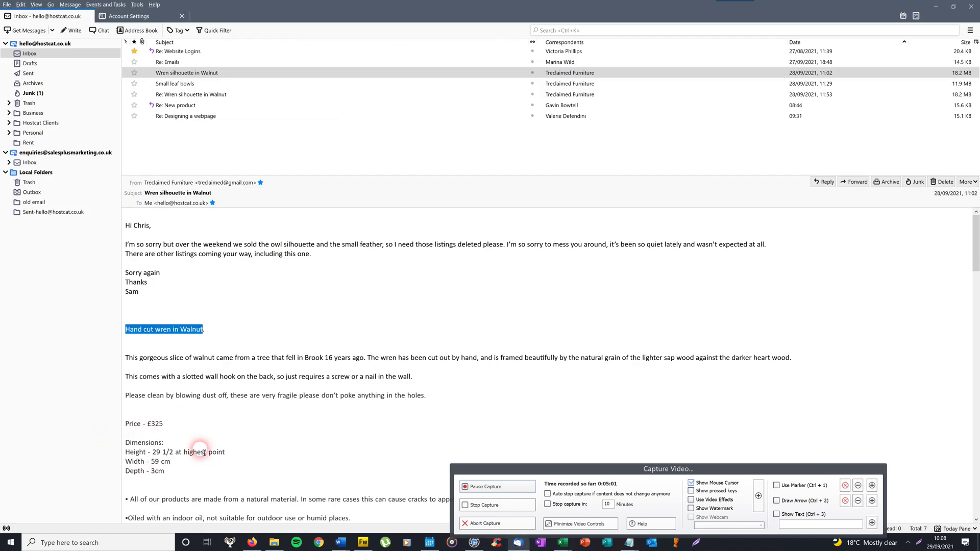
click(252, 543)
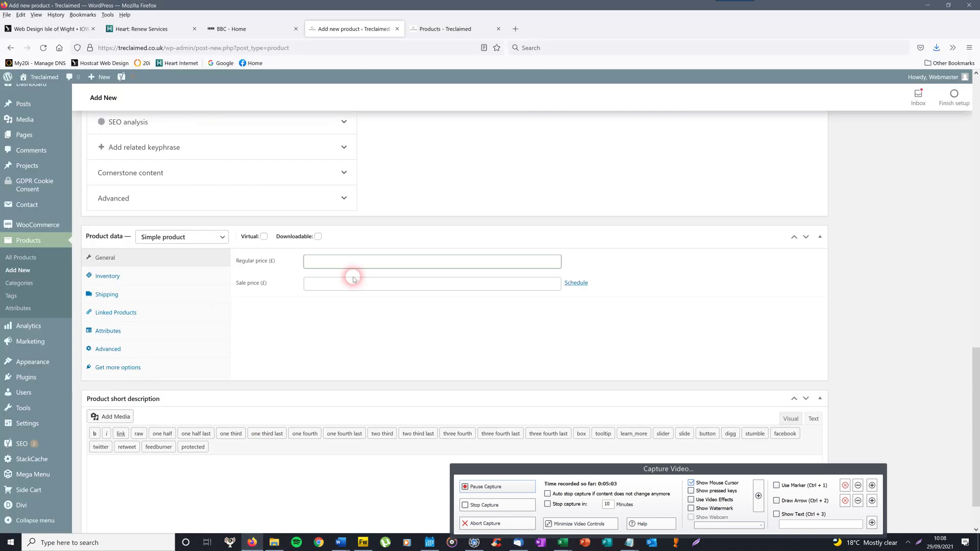
click(321, 261)
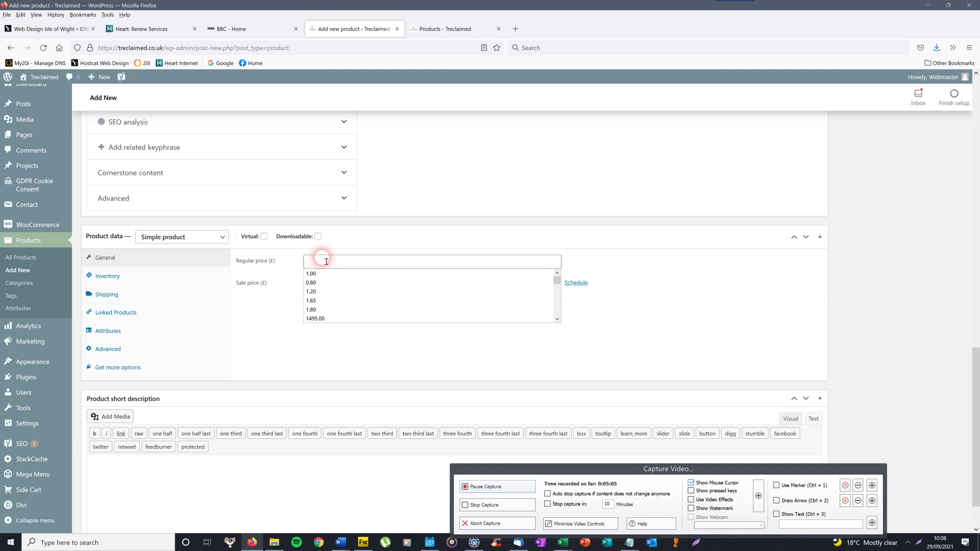
text(325.00)
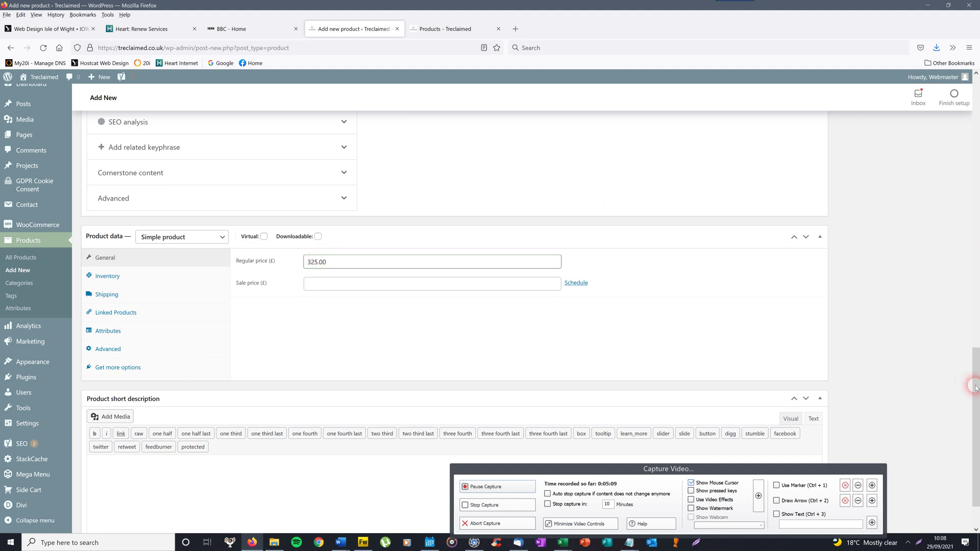
Step: Switch the product short description editor to Text mode and place the caret in it
scroll(975, 388, down, 1)
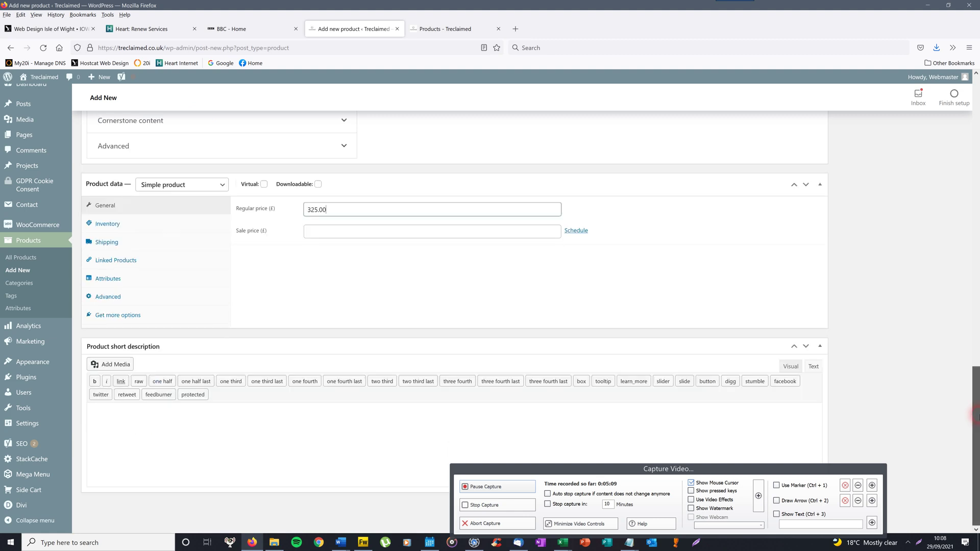
click(113, 421)
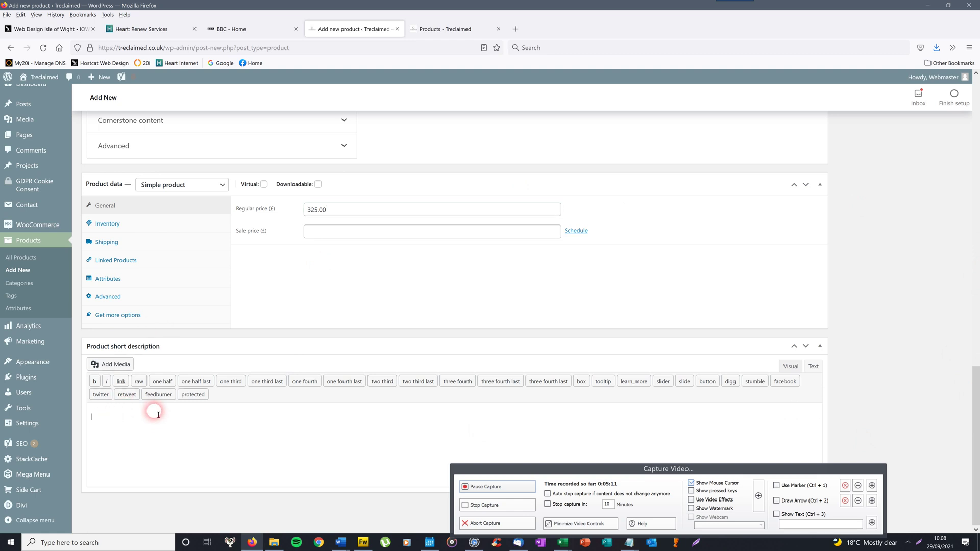
click(815, 375)
click(792, 367)
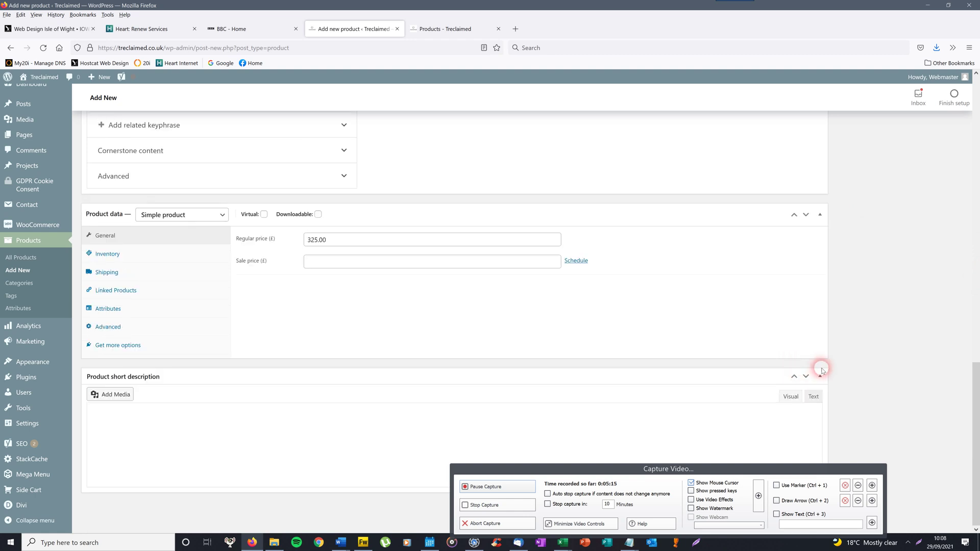
click(816, 398)
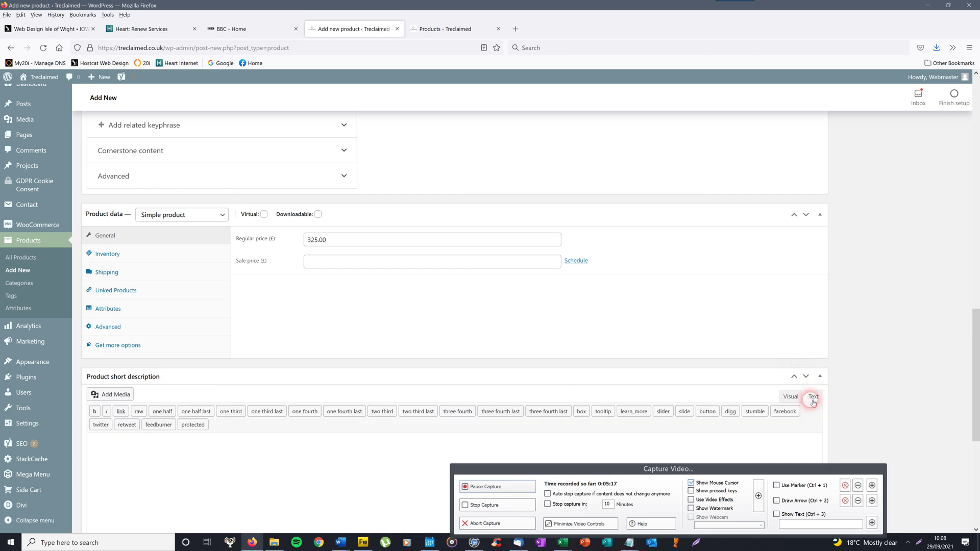
scroll(977, 361, down, 2)
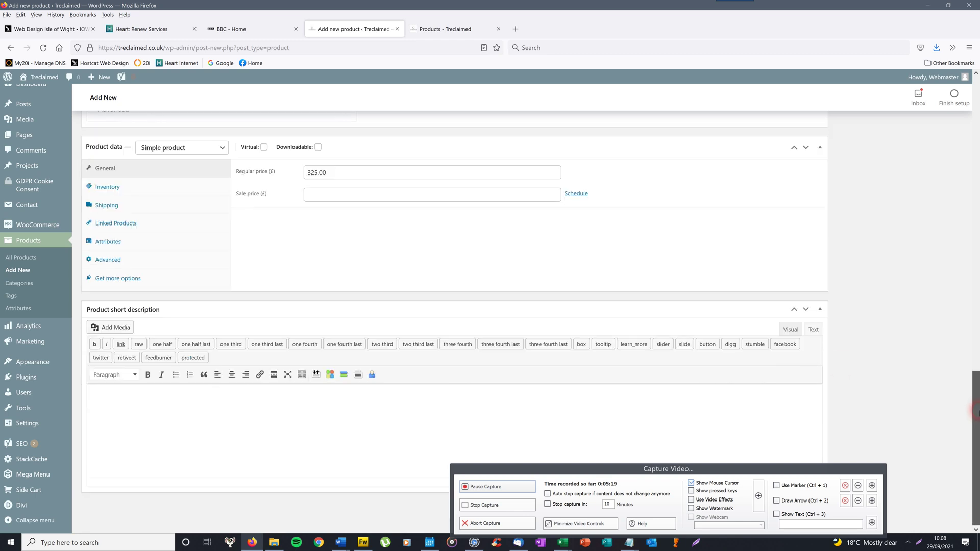
click(817, 335)
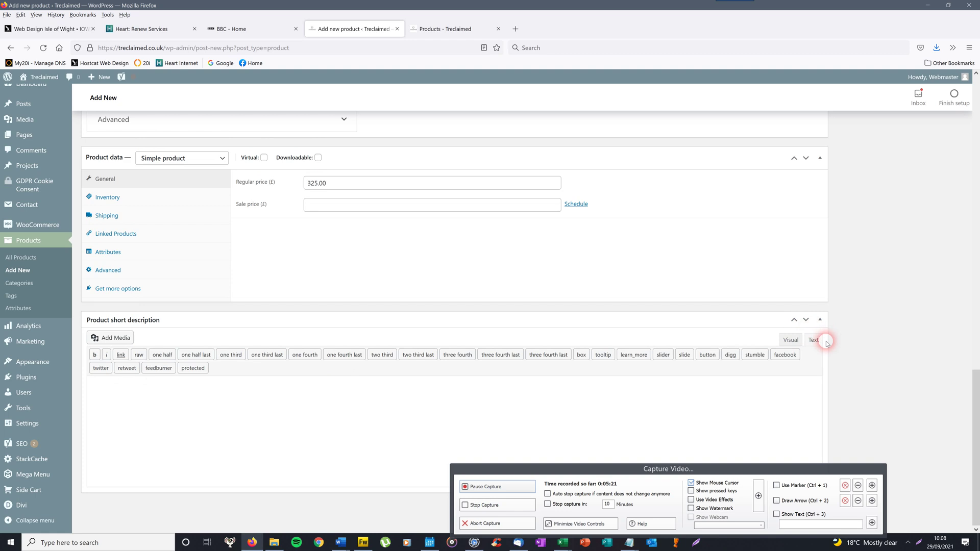
click(167, 394)
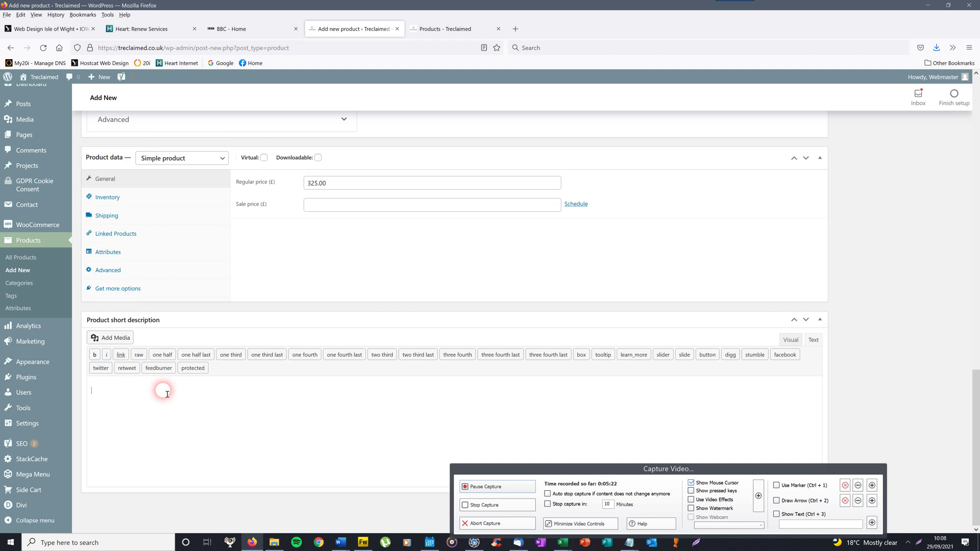
Step: Select and copy the wren's description, price and dimensions text from the email
click(521, 544)
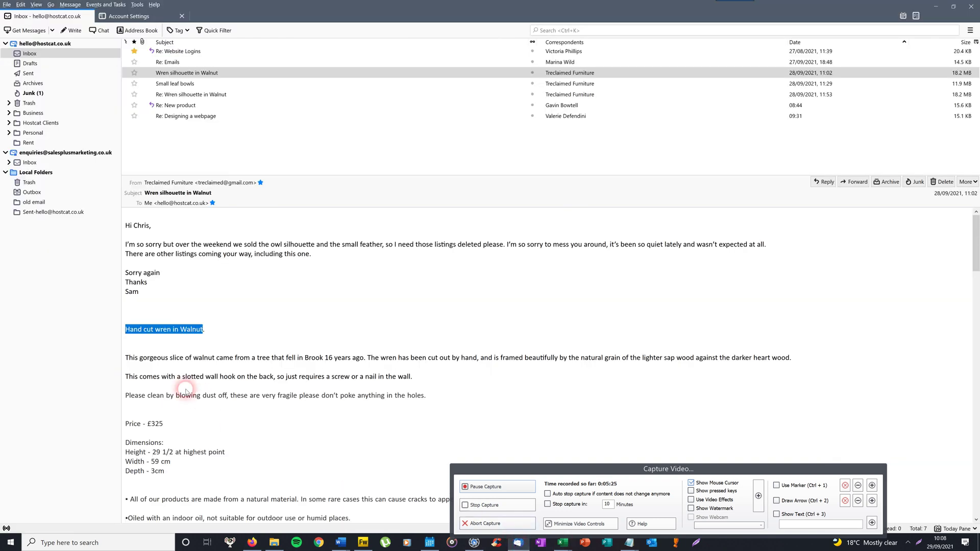
drag(129, 358, 330, 470)
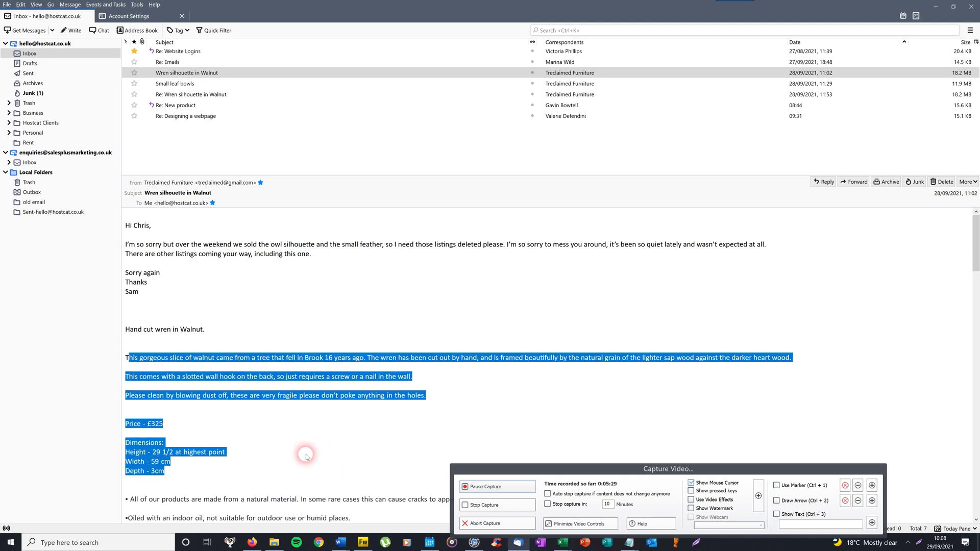
click(132, 359)
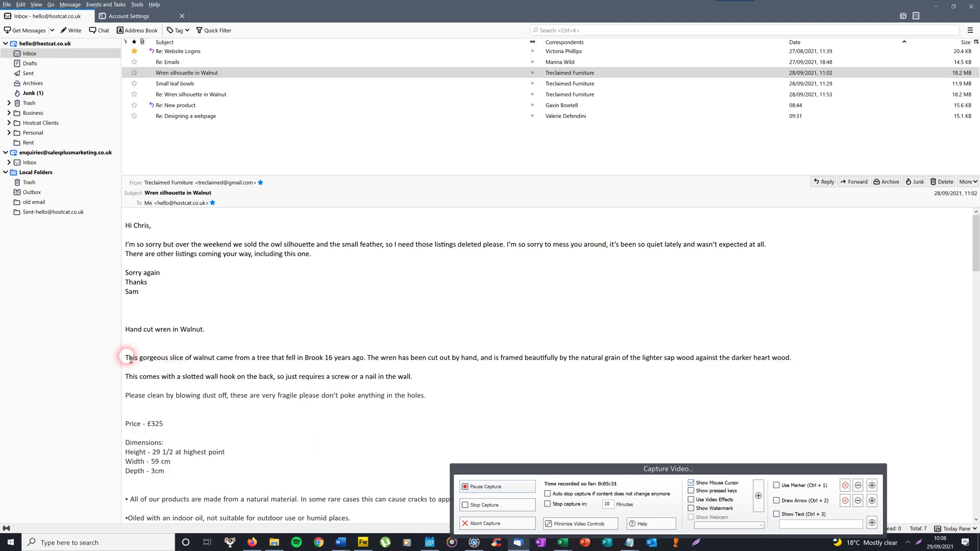
drag(127, 359, 295, 470)
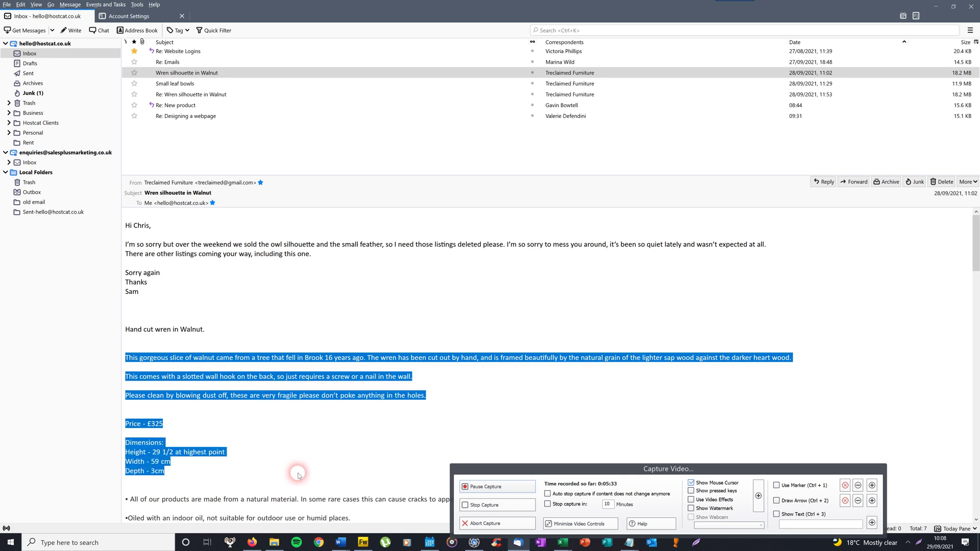
right_click(199, 366)
click(228, 362)
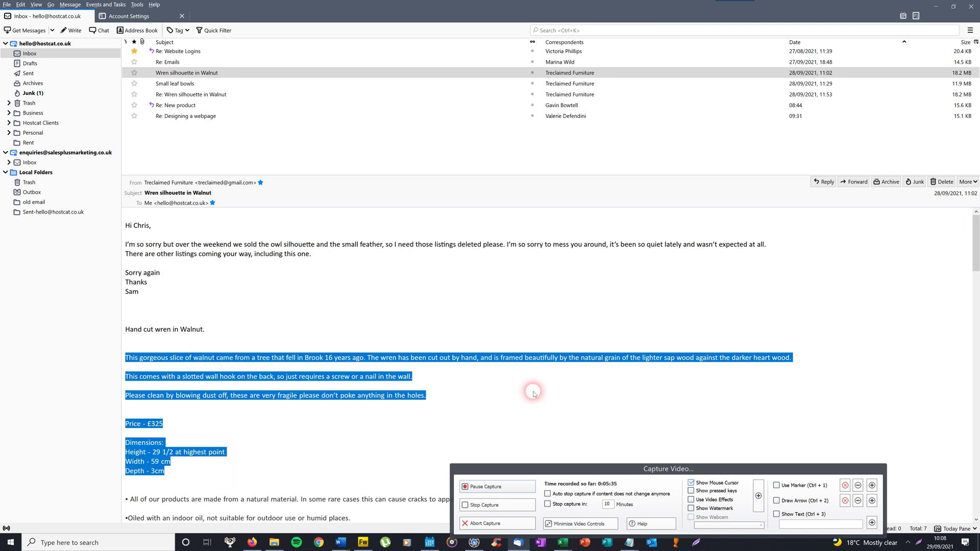
scroll(976, 224, down, 5)
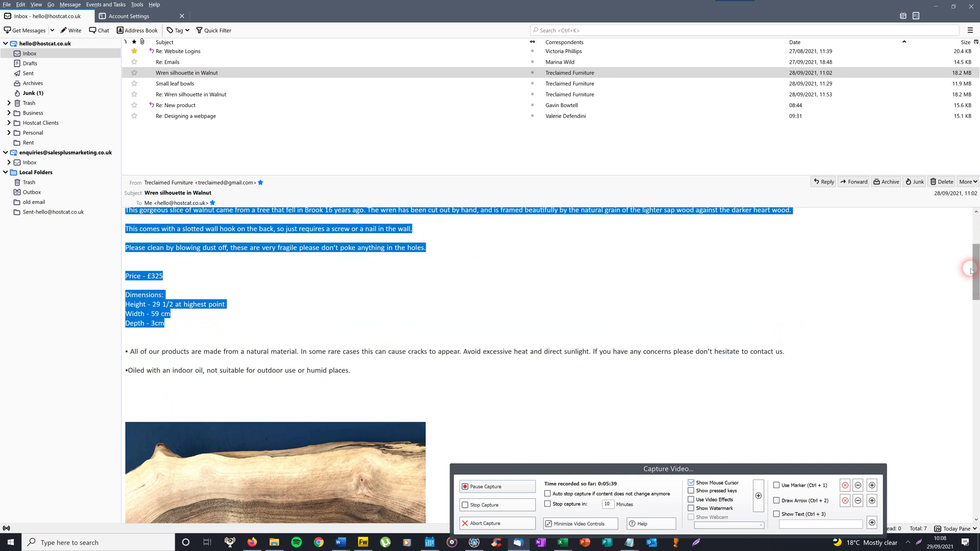
scroll(977, 263, up, 3)
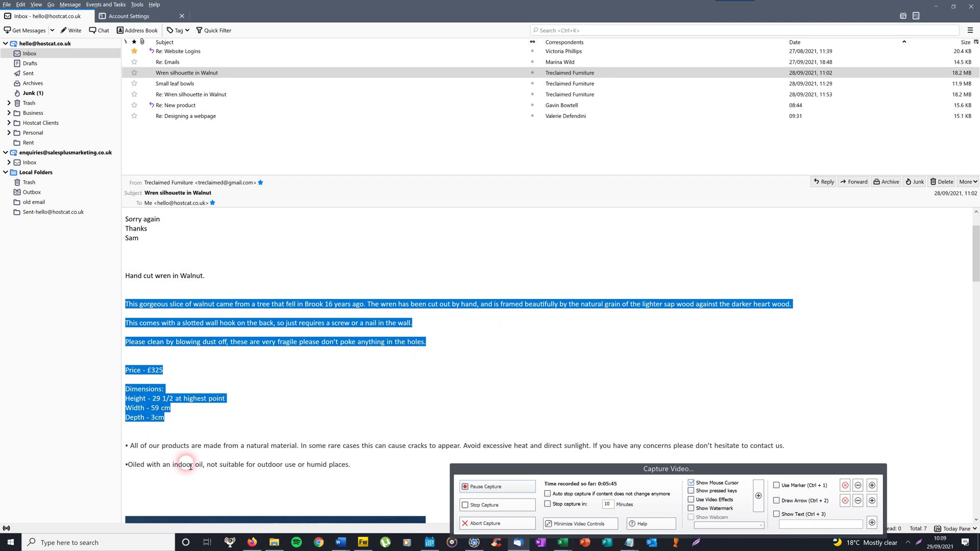
right_click(234, 308)
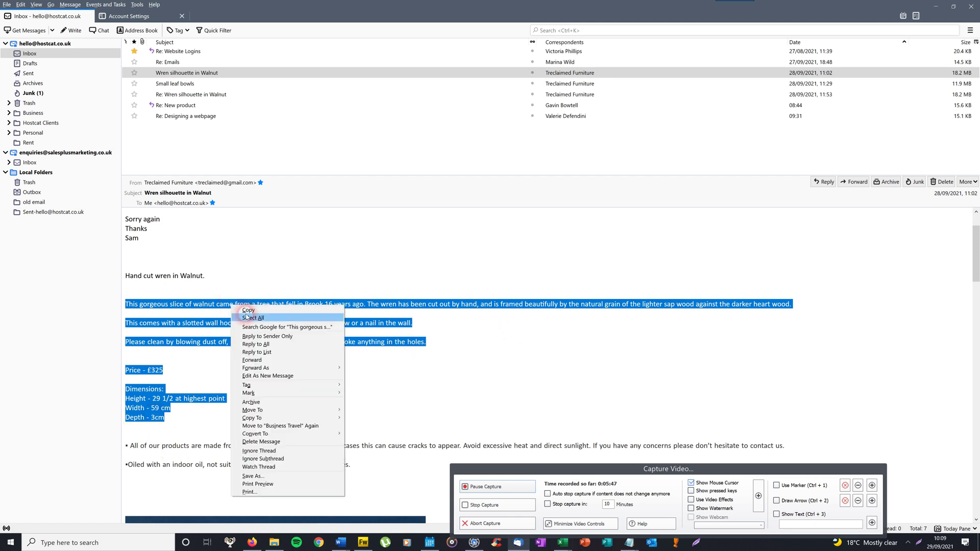
click(247, 313)
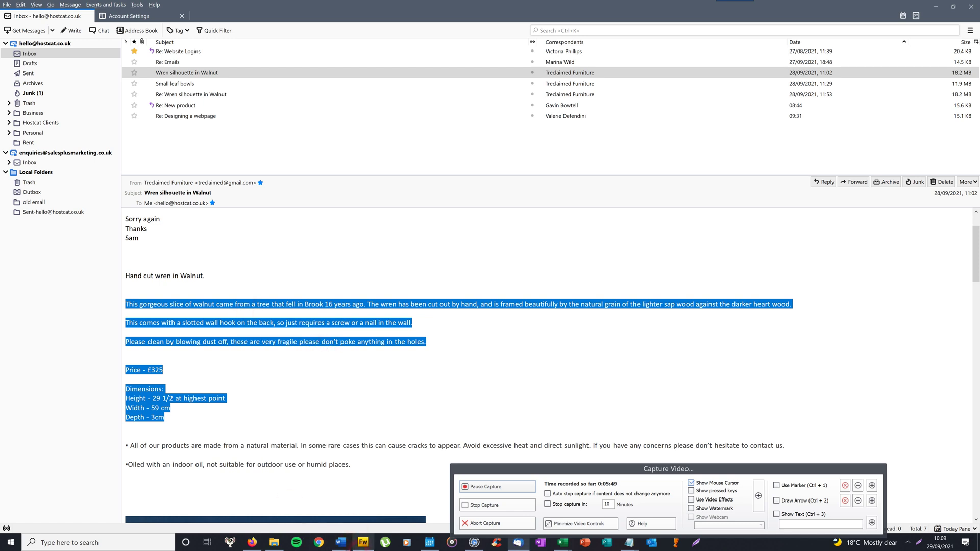
click(253, 542)
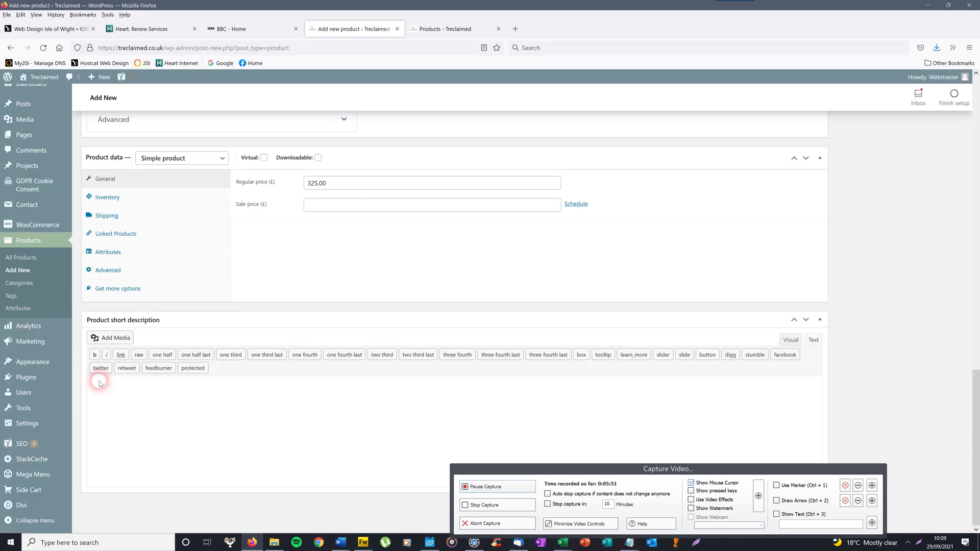
Step: Paste the copied wren description into the Product short description
right_click(105, 391)
click(93, 386)
right_click(95, 389)
click(122, 451)
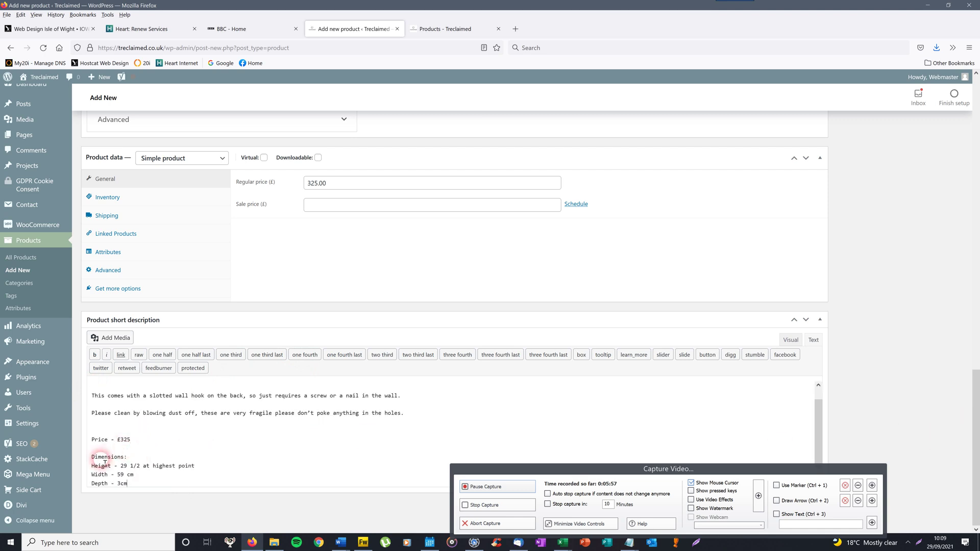
Step: Delete the 'Price - £325' line from the pasted short description
drag(89, 444, 140, 444)
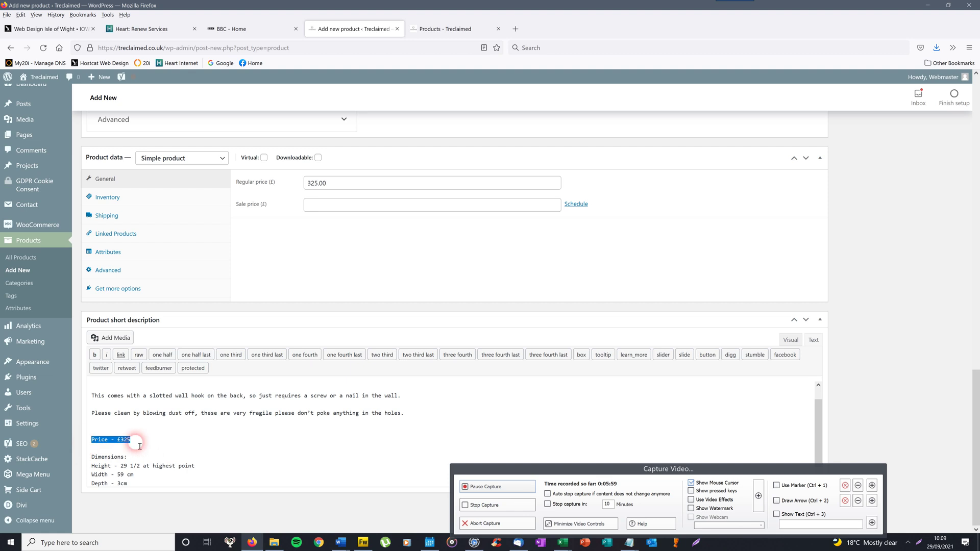
key(BackSpace)
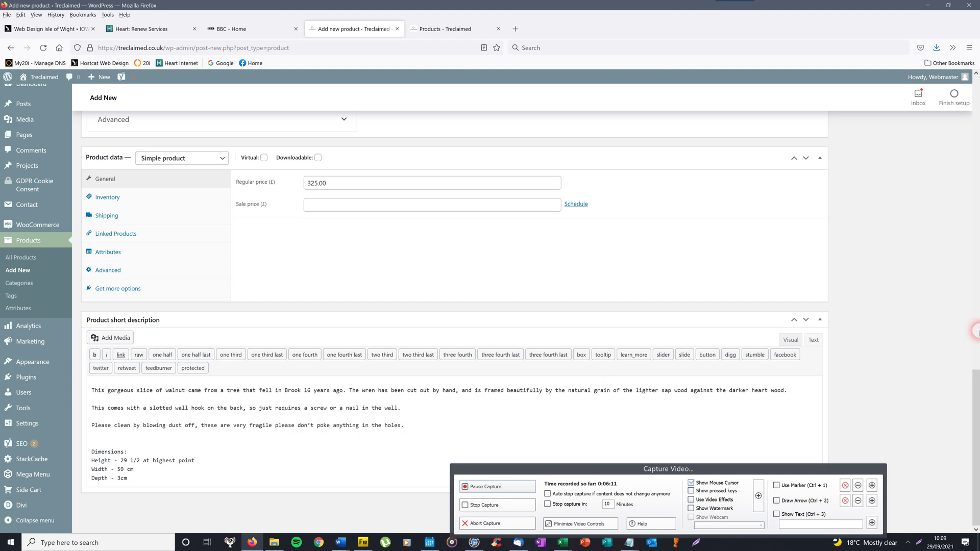
drag(975, 409, 976, 209)
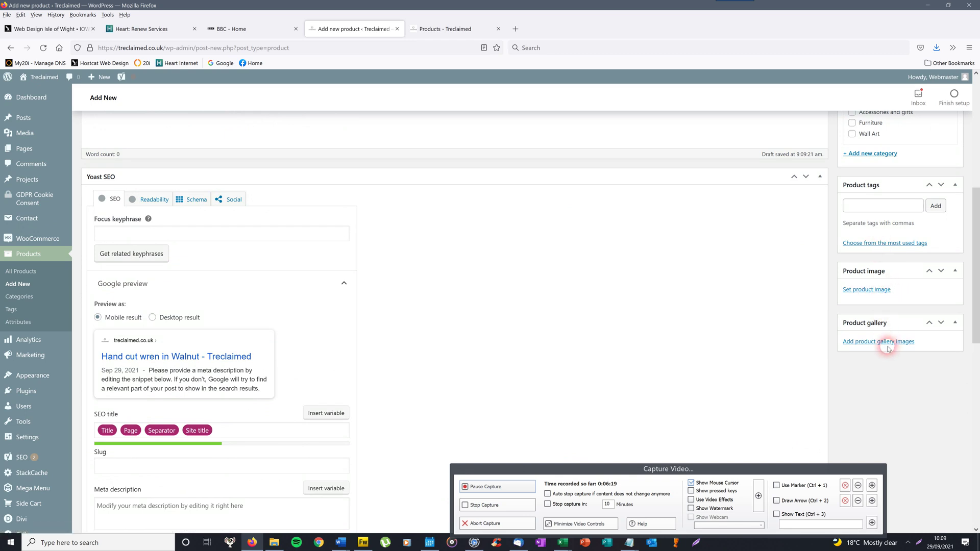
click(521, 543)
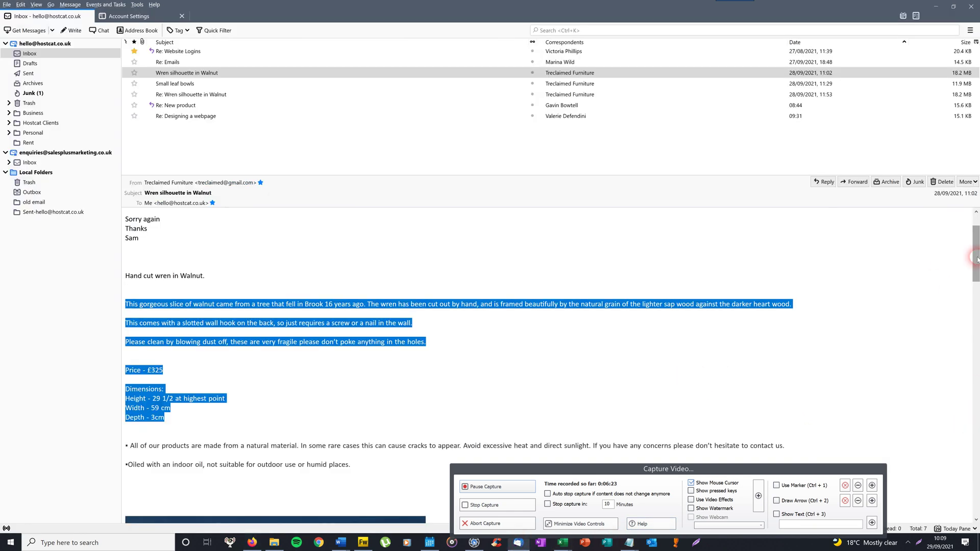
Step: Save the first wren photo from the email into Documents as wren1
drag(976, 259, 975, 309)
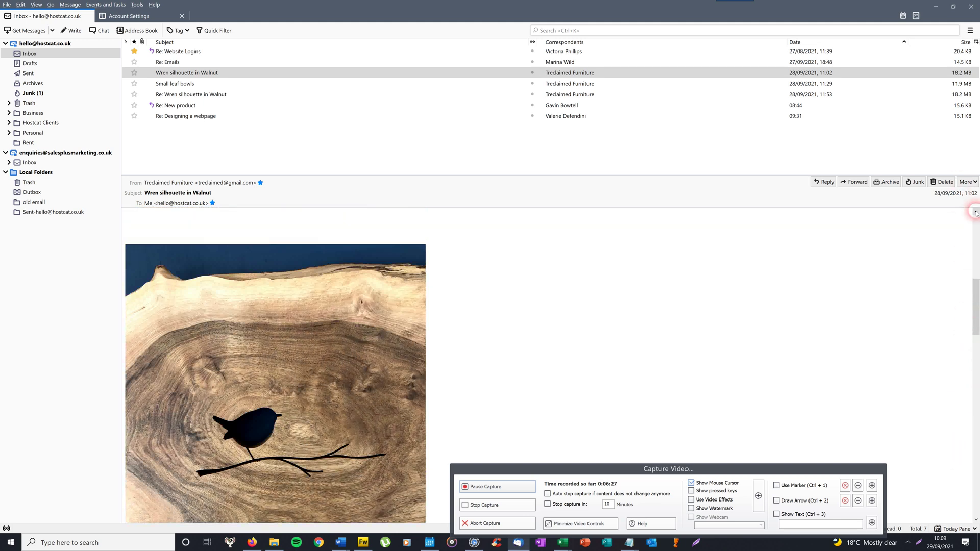
drag(744, 466, 971, 516)
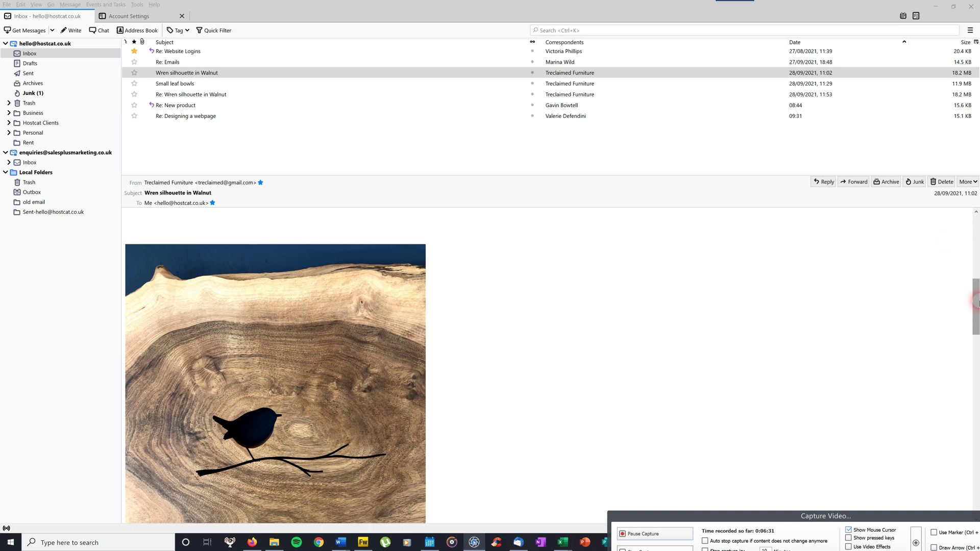
mouse_move(976, 296)
mouse_down()
mouse_move(975, 275)
mouse_move(976, 314)
mouse_up()
right_click(342, 335)
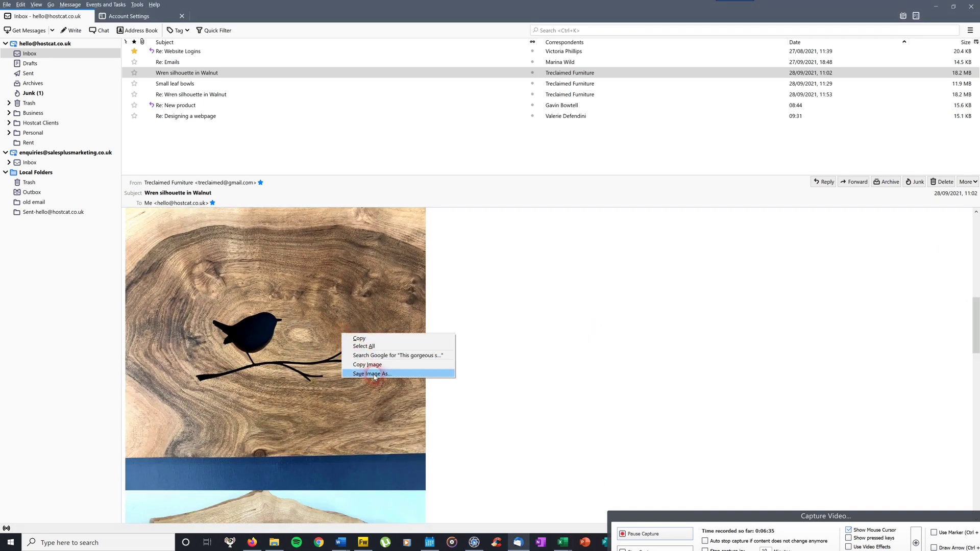
click(370, 372)
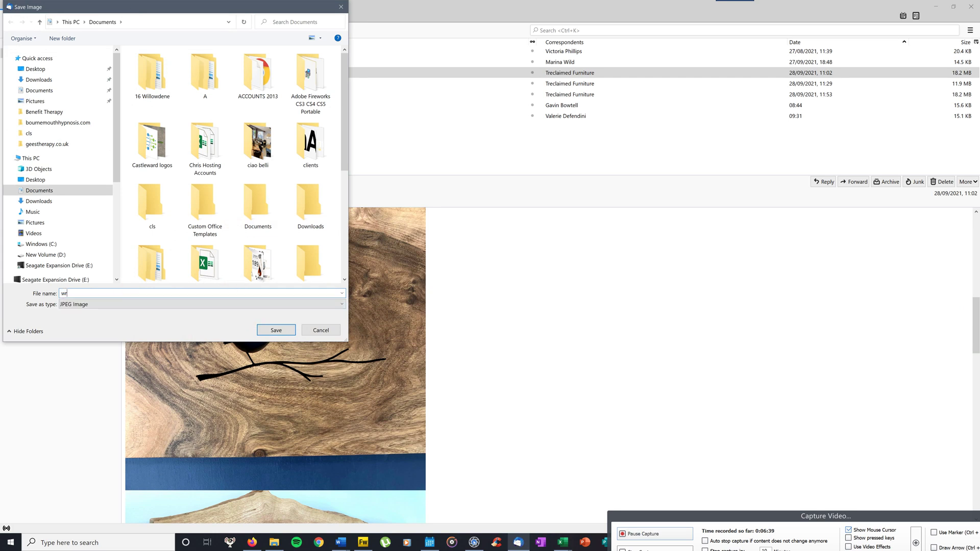
key(Return)
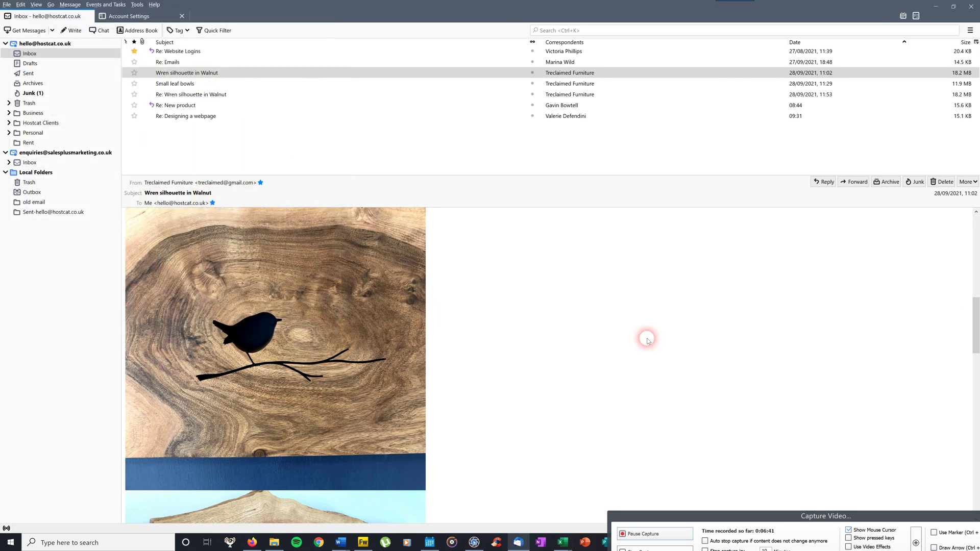
Step: Save the walnut slab photo as the next wren file, after cancelling one save attempt
drag(975, 316, 975, 373)
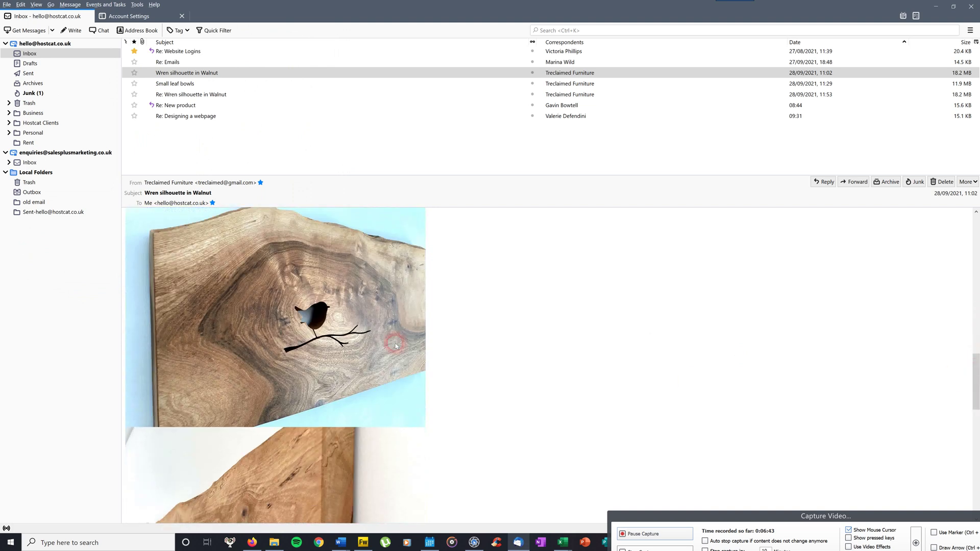
right_click(330, 320)
click(360, 360)
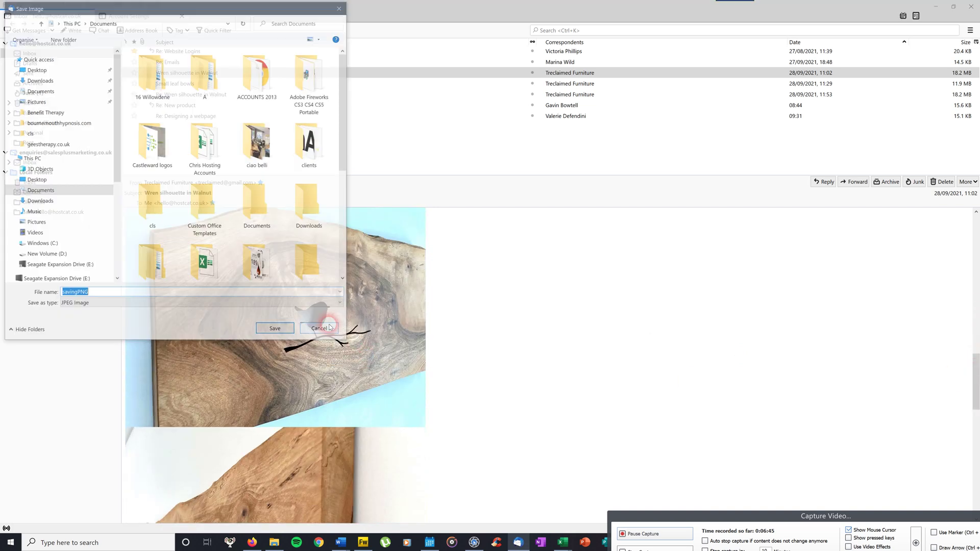
click(321, 329)
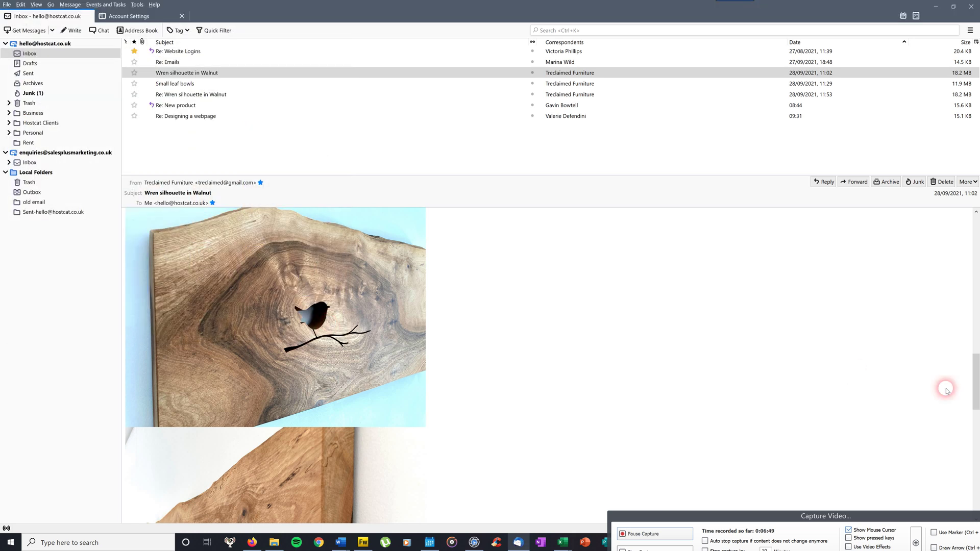
drag(976, 371, 976, 407)
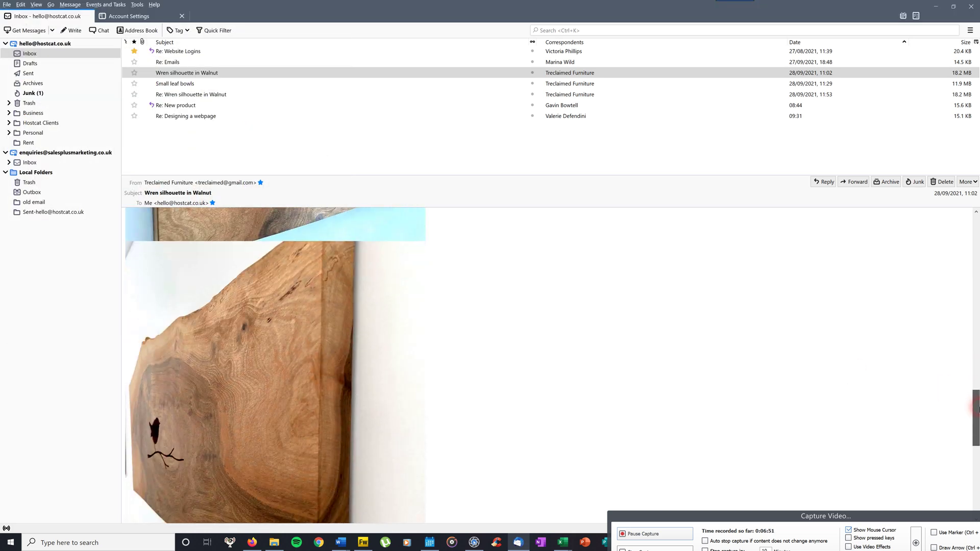
right_click(236, 377)
click(209, 325)
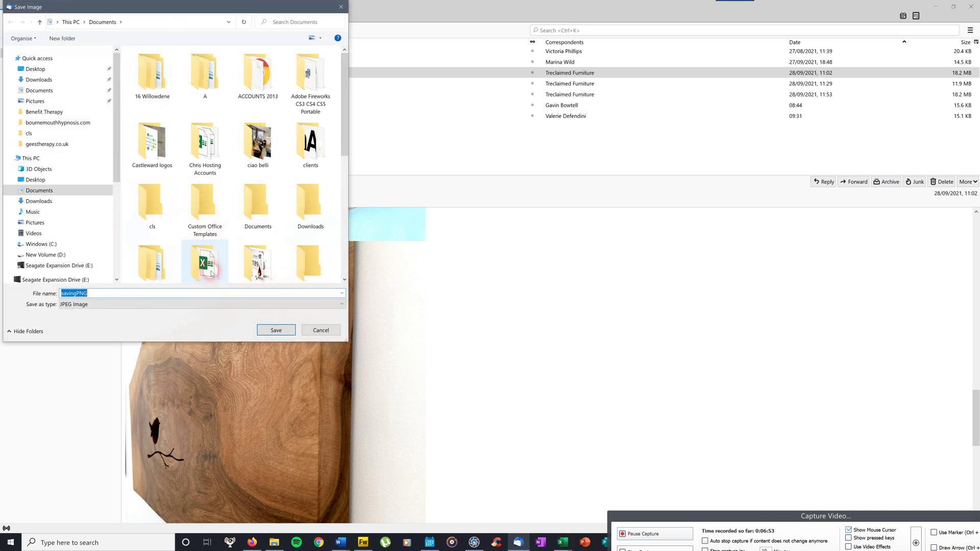
text(wre)
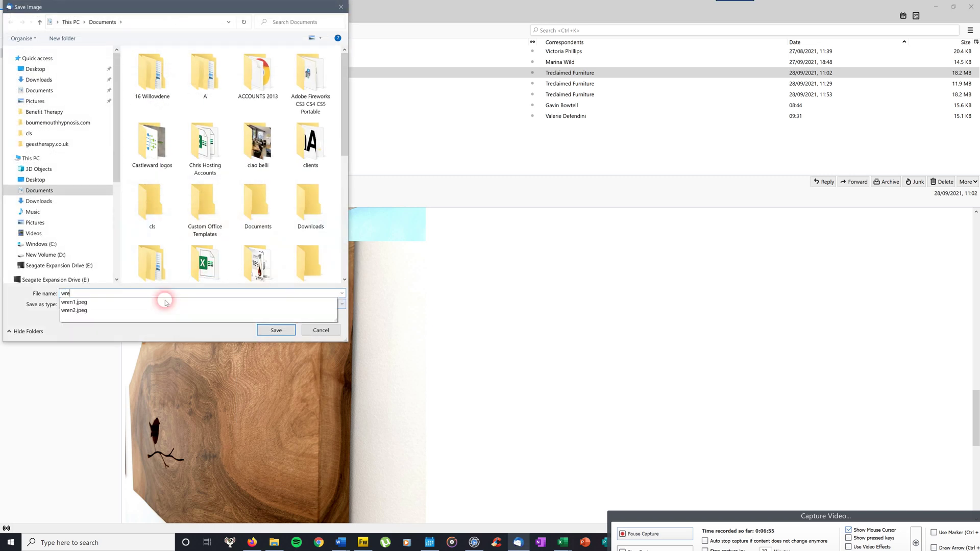
text(n3)
key(Return)
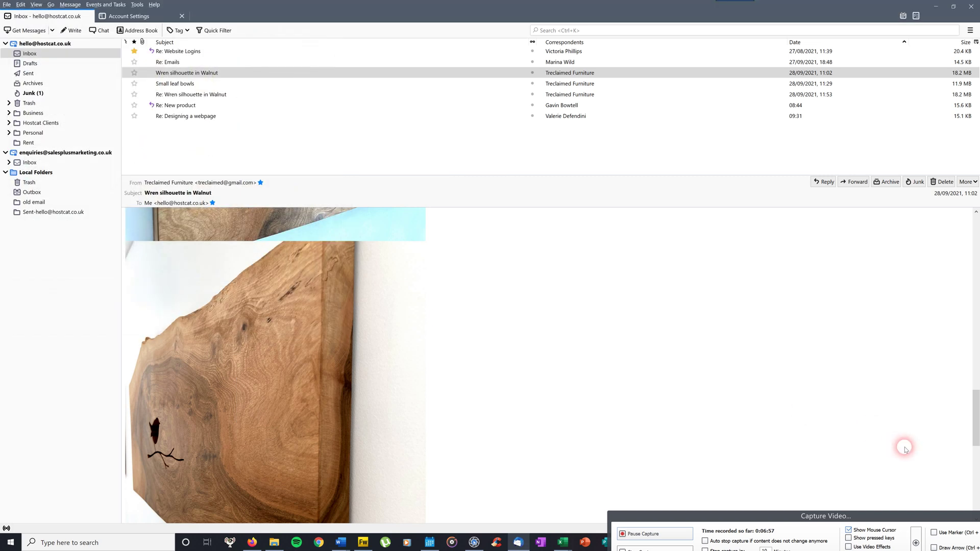
Step: Save the blue wren photo as wren4 and go back to the WordPress product page
drag(977, 403, 976, 475)
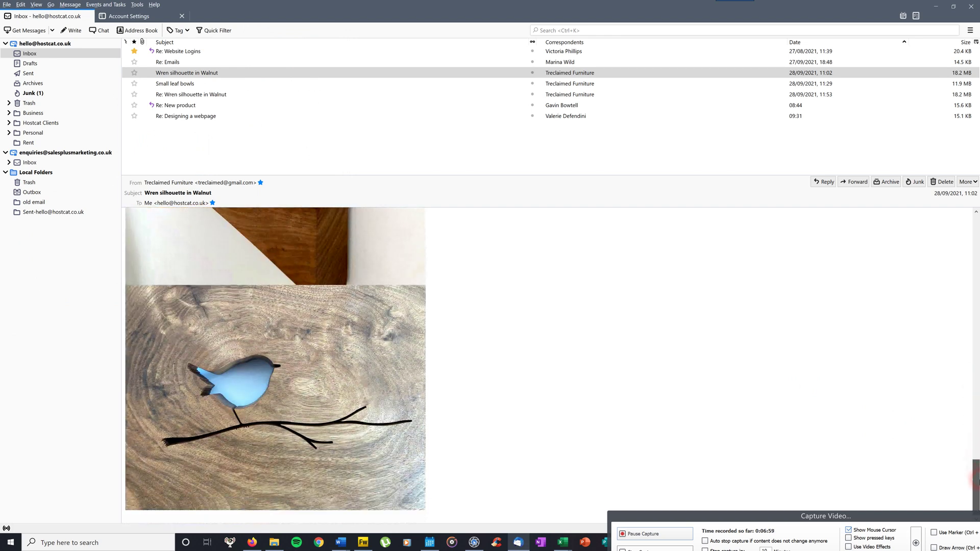
right_click(316, 378)
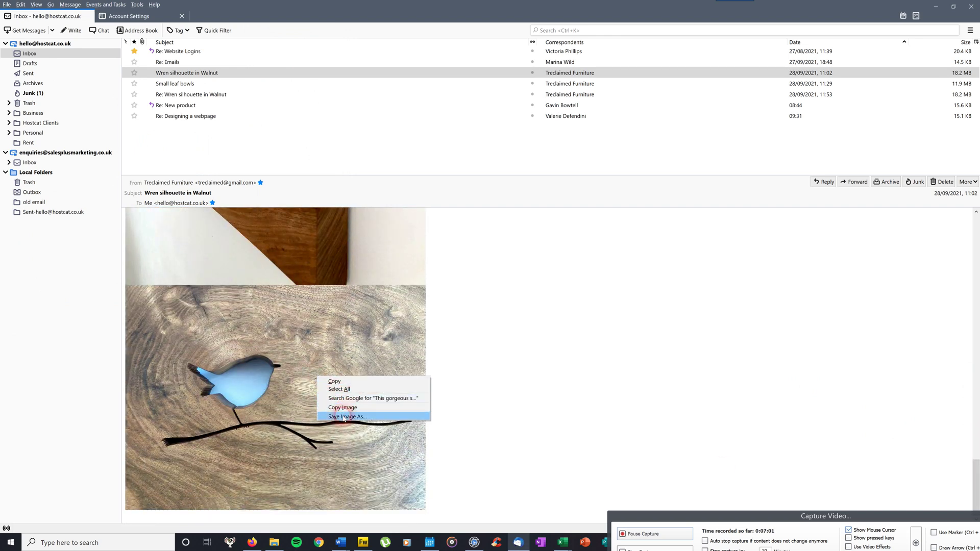
click(341, 414)
text(wren4)
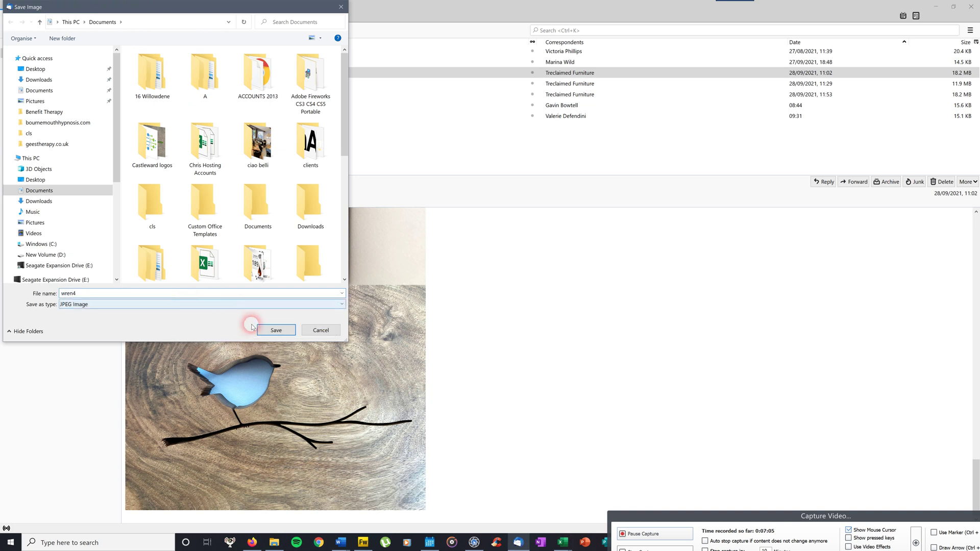
click(267, 329)
click(900, 8)
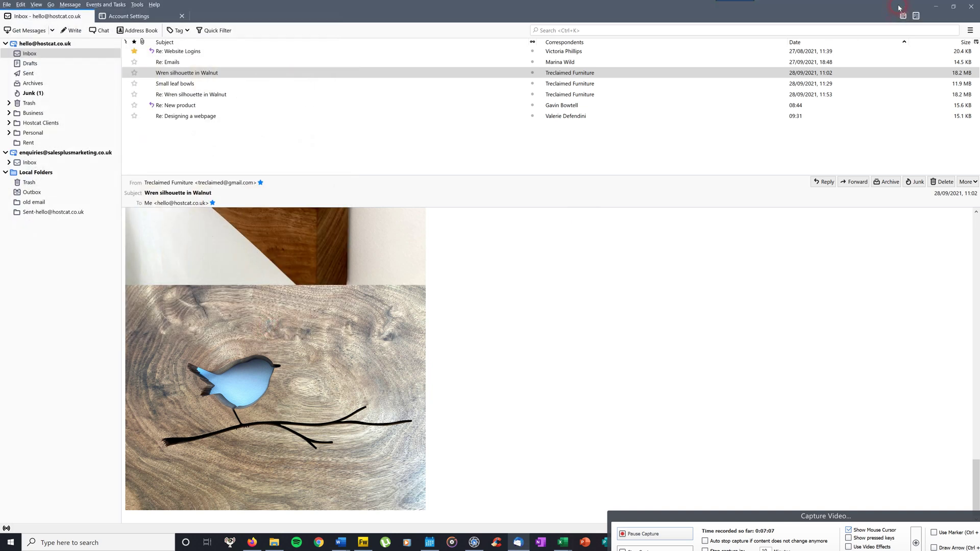
click(936, 5)
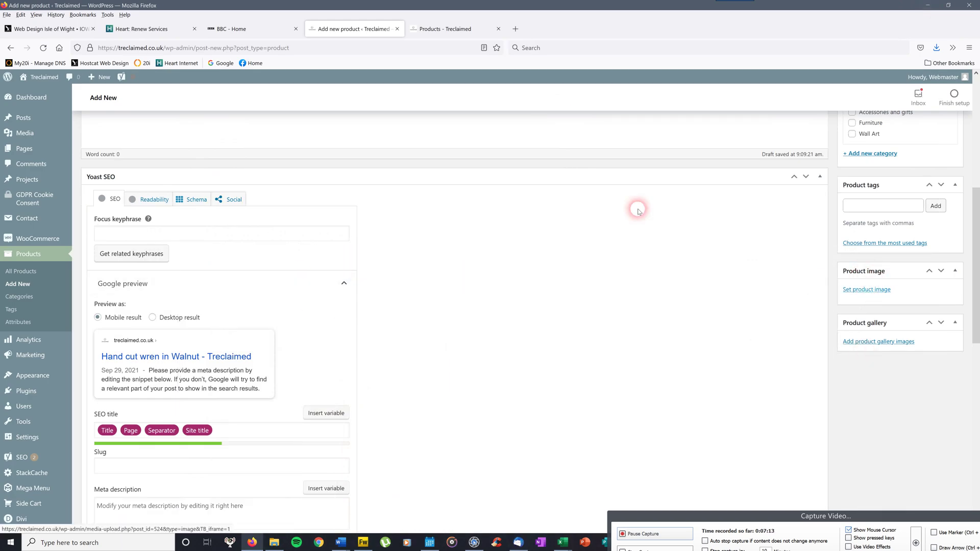
click(445, 29)
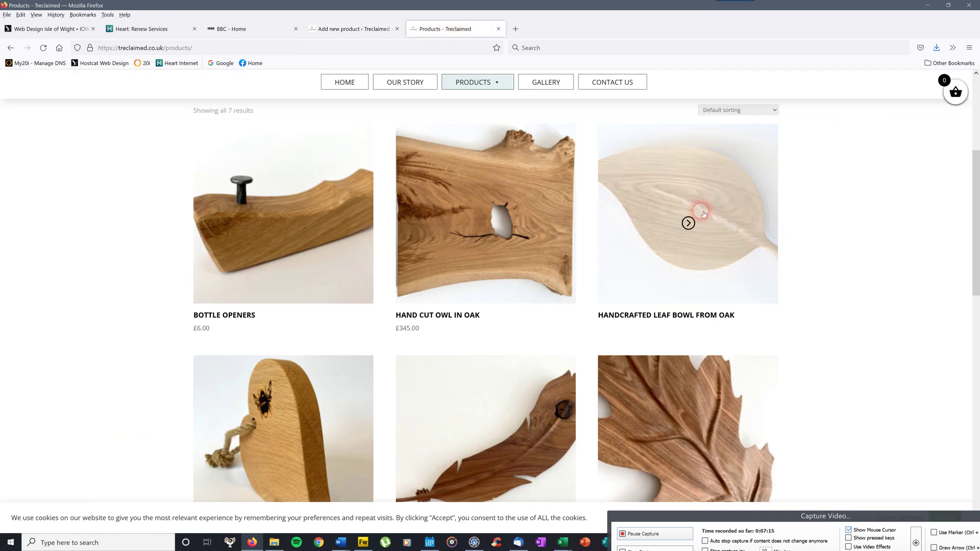
click(478, 229)
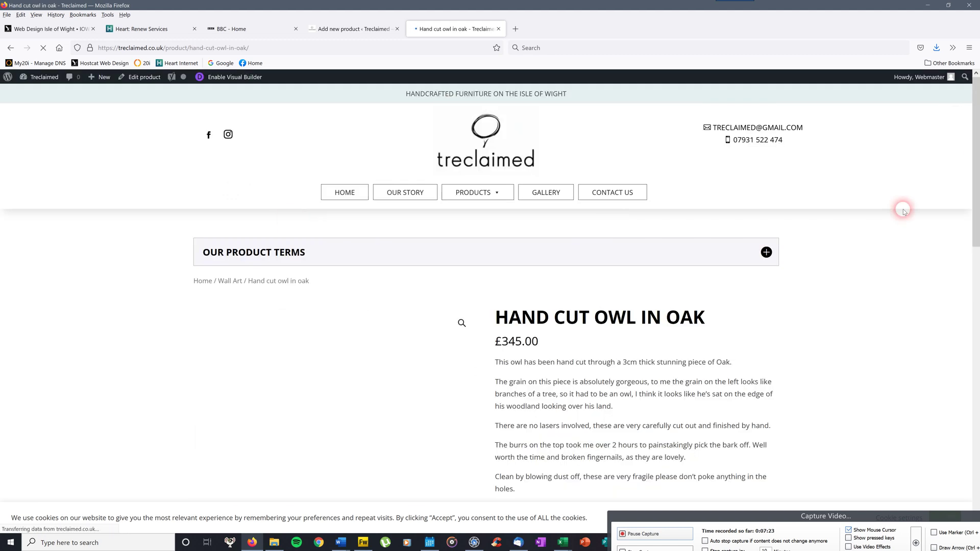
scroll(976, 187, down, 2)
scroll(976, 187, down, 1)
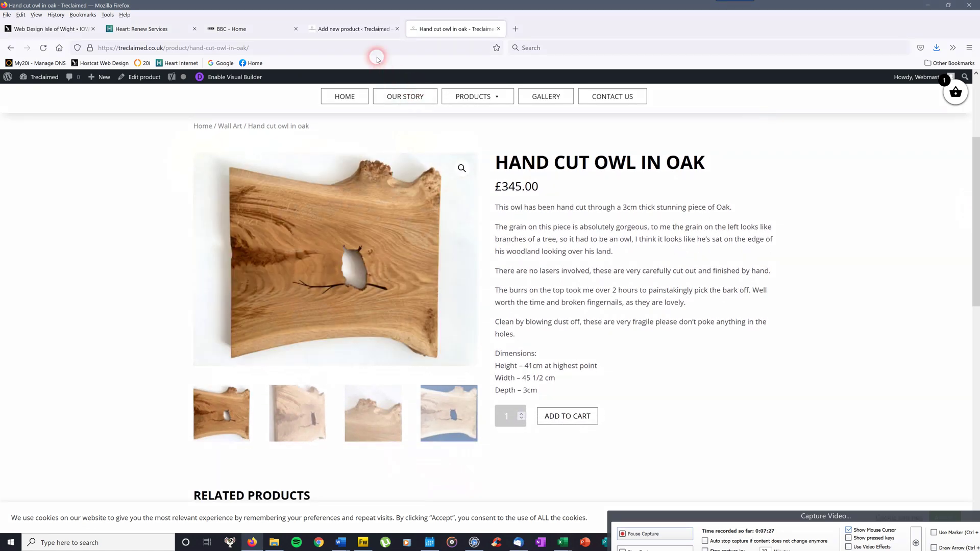
click(347, 29)
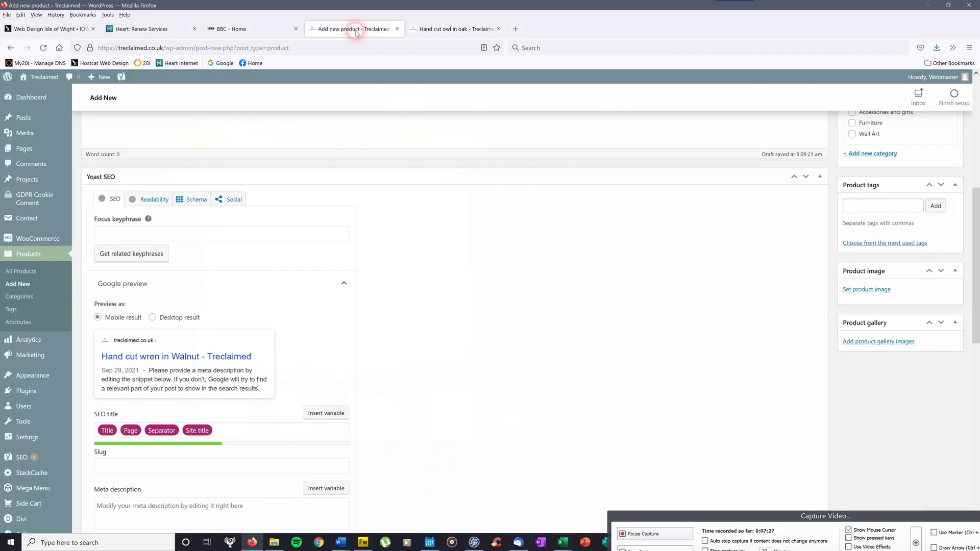
click(874, 290)
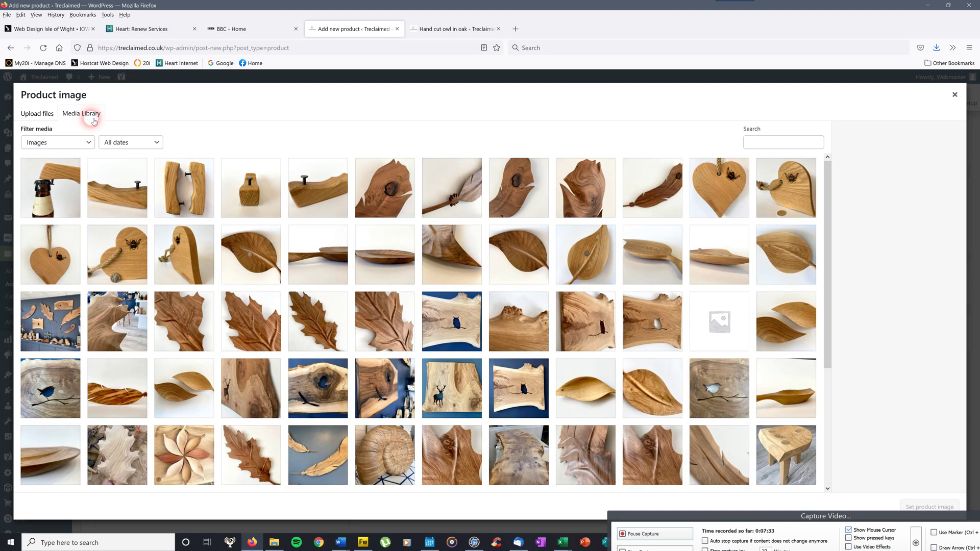
Step: Upload wren1 through wren4 together from Documents into the media library, then select wren1
click(42, 115)
click(488, 282)
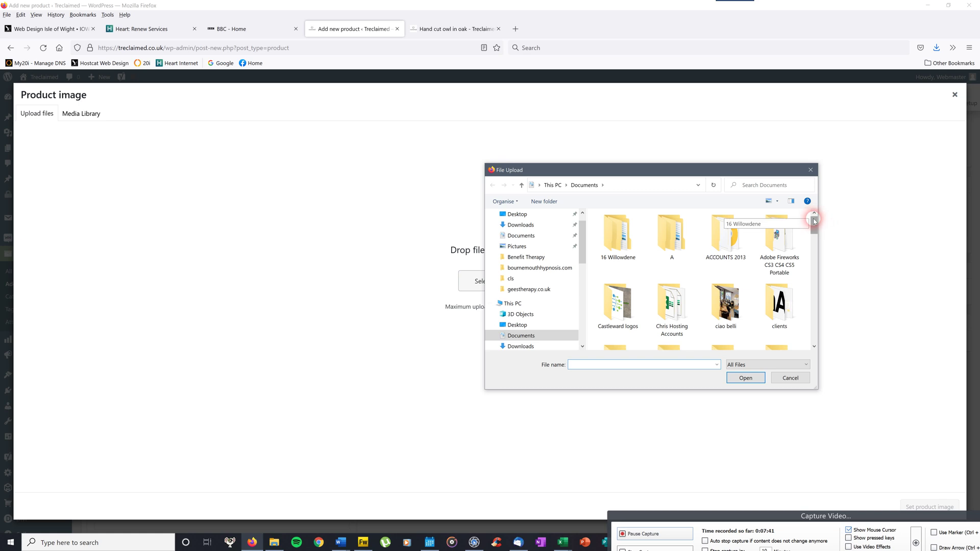
drag(814, 220, 813, 330)
click(727, 255)
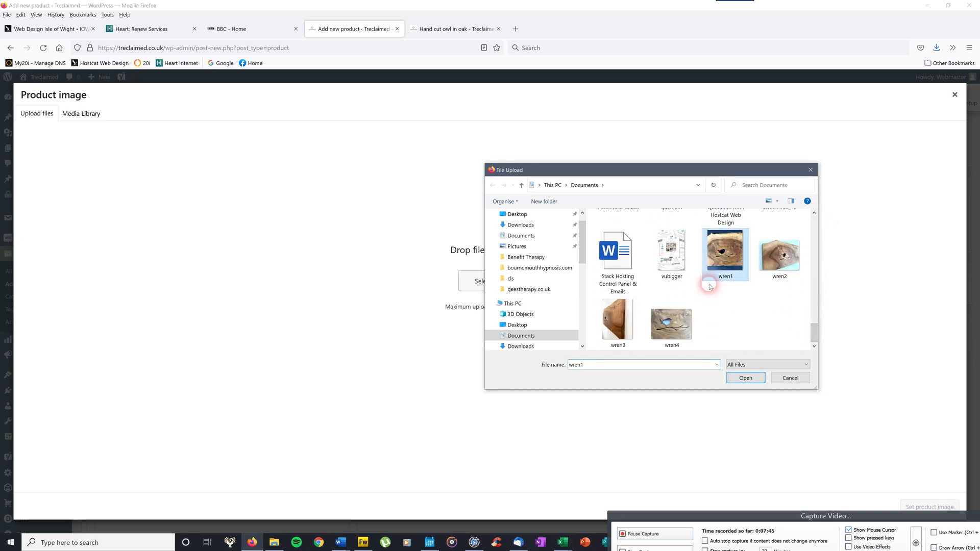
shift+click(679, 337)
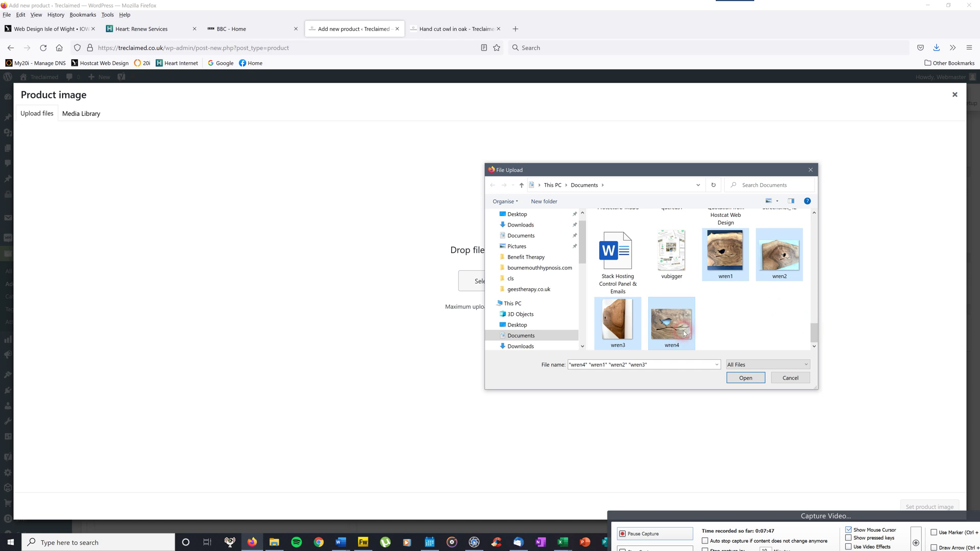
click(752, 377)
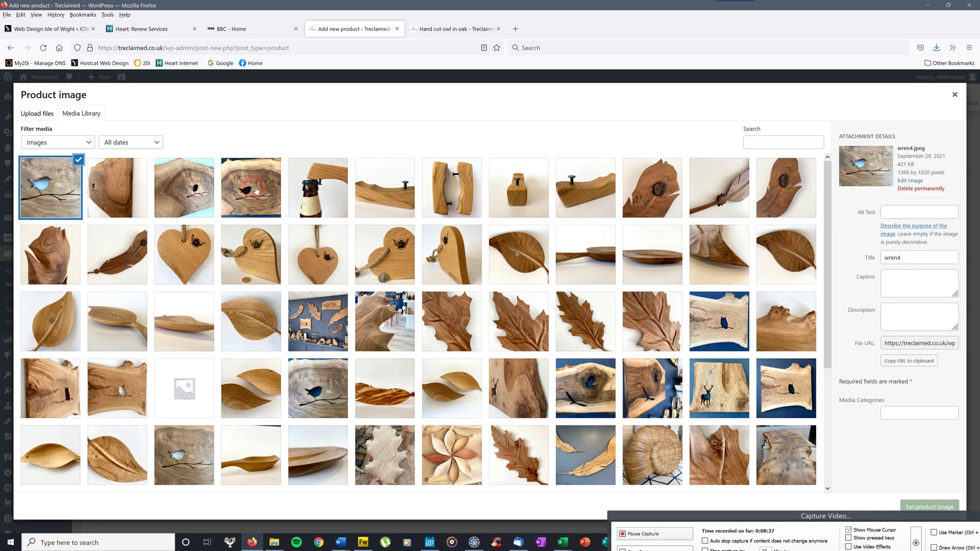
click(256, 191)
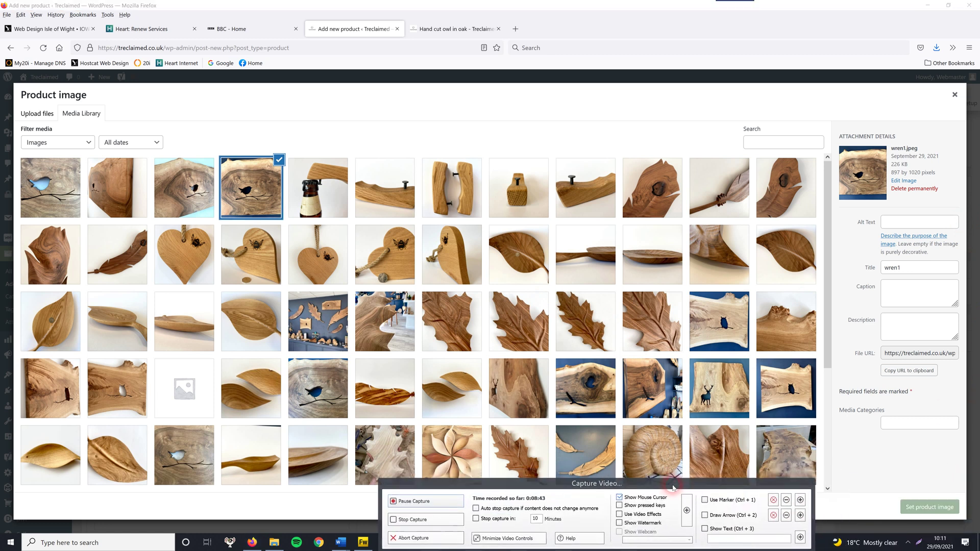
Step: Set wren1 as the product image and add wren2, wren3 and wren4 to the product gallery
click(932, 508)
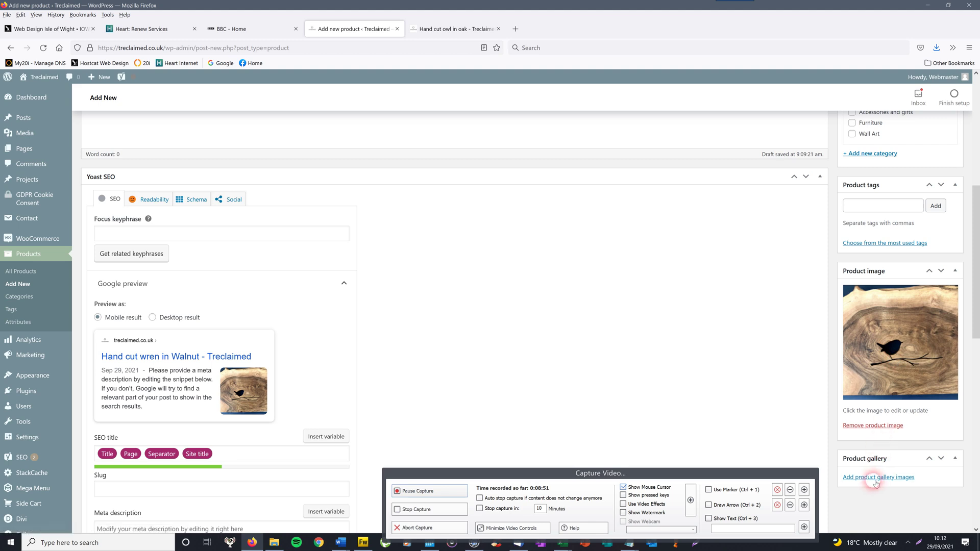
click(904, 479)
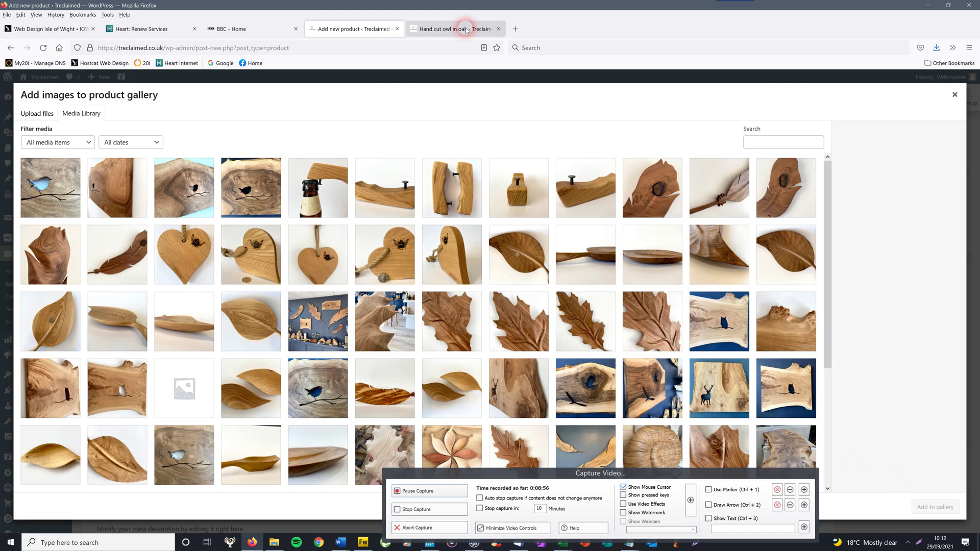
click(467, 29)
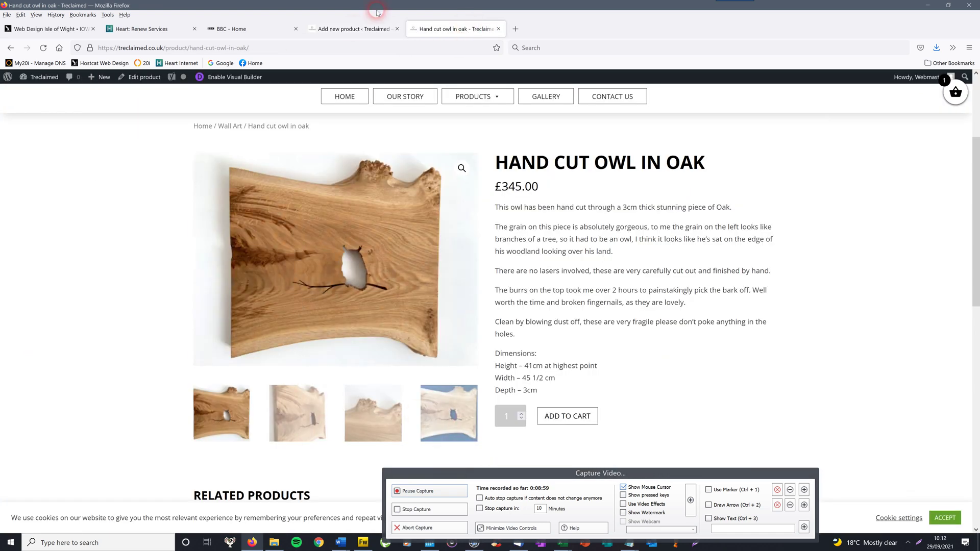
click(353, 29)
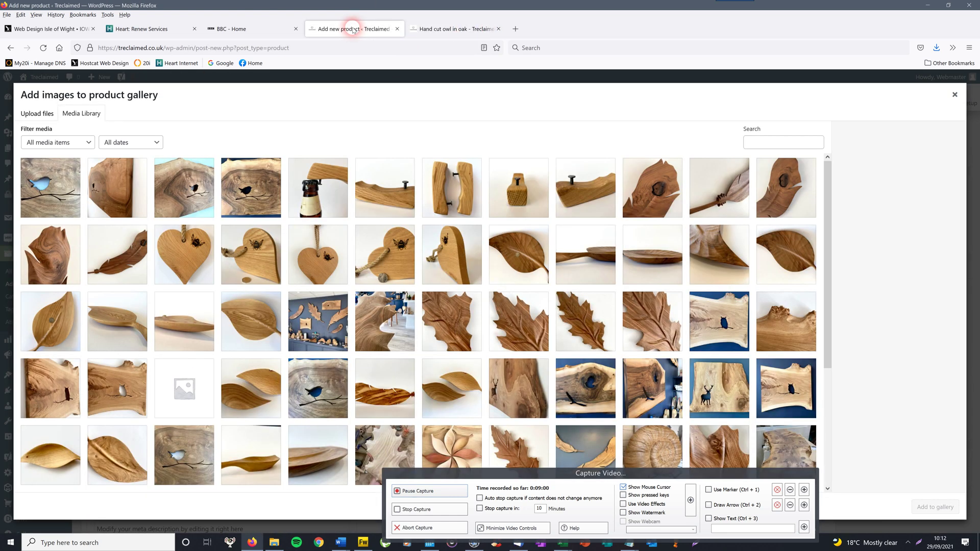
click(154, 196)
click(112, 186)
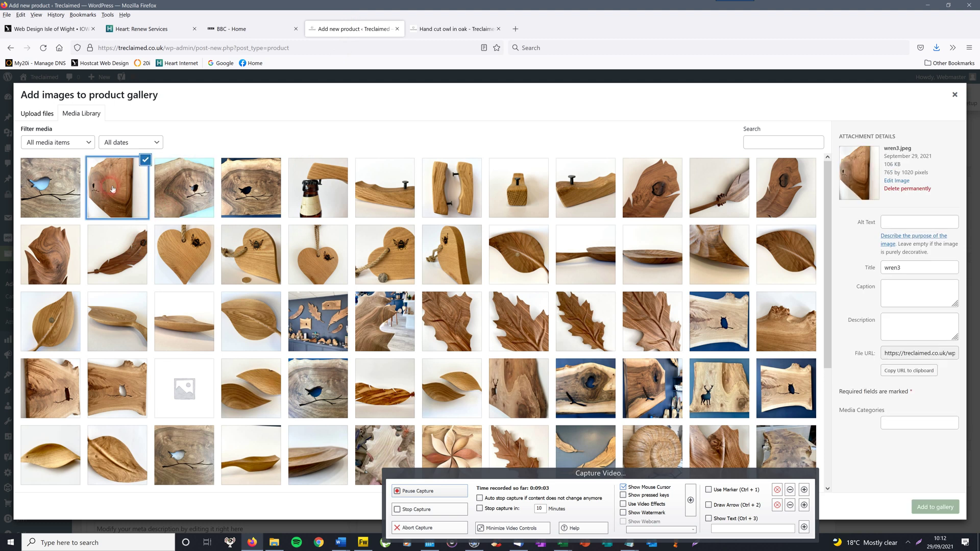
click(183, 173)
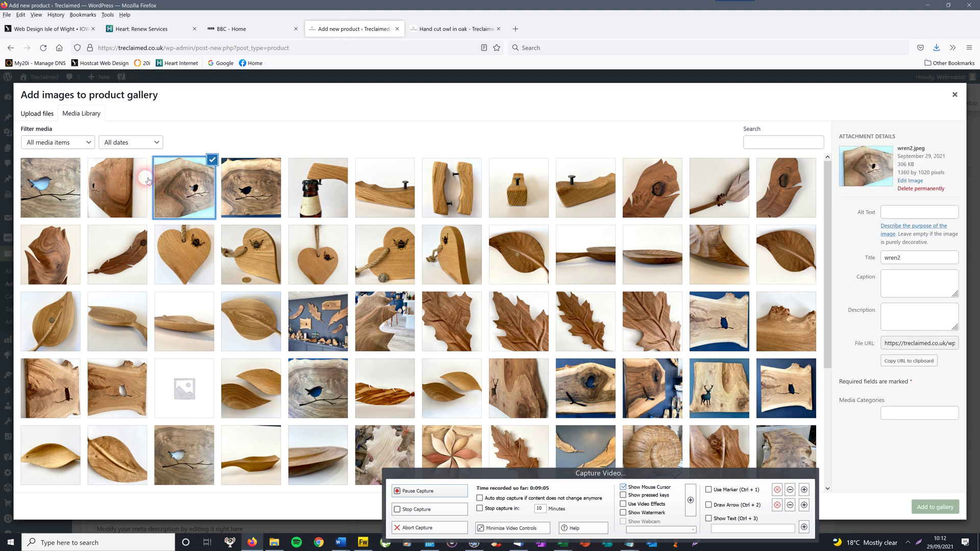
click(114, 183)
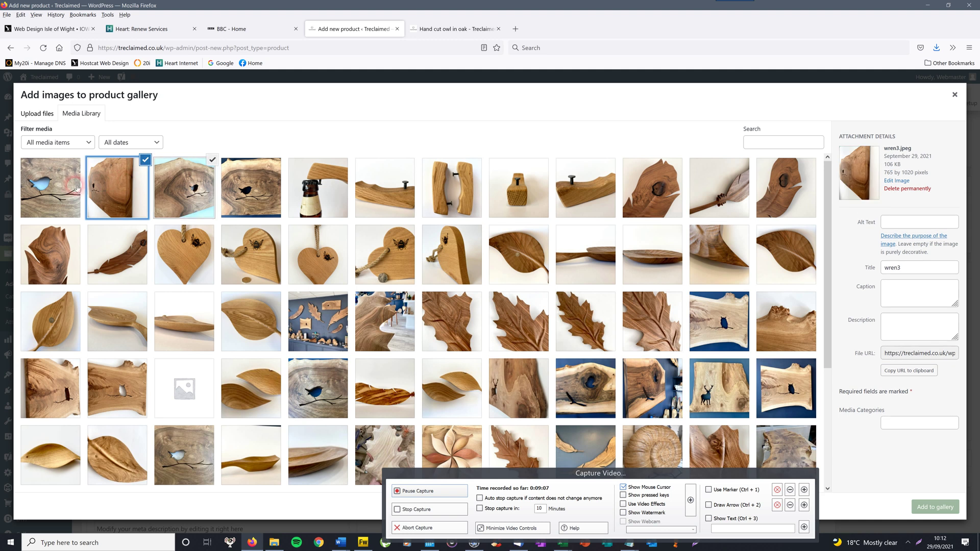
click(78, 189)
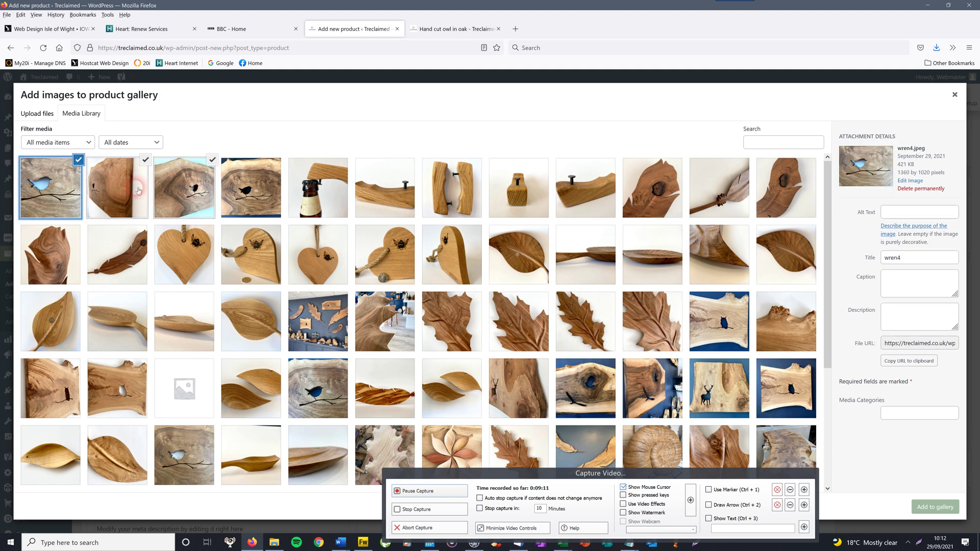
click(939, 508)
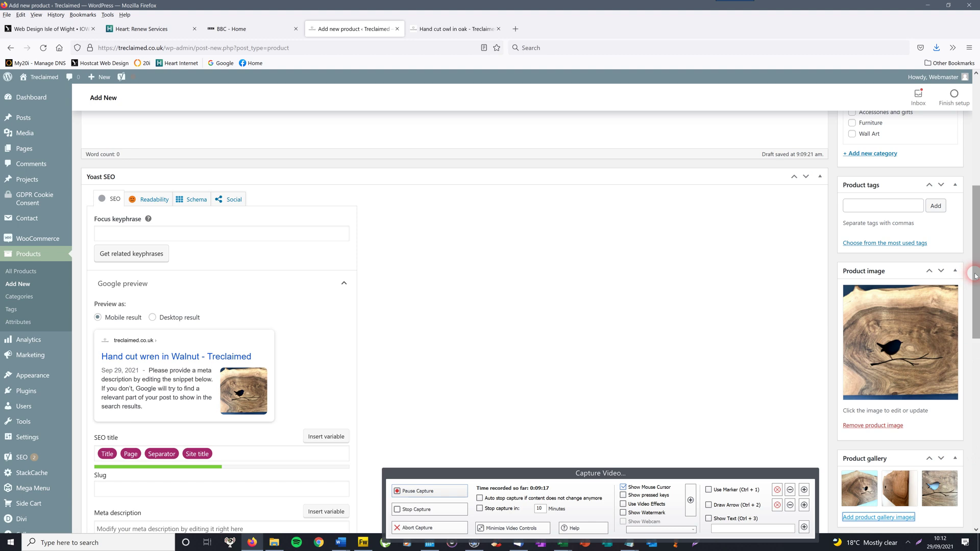
drag(975, 278, 975, 212)
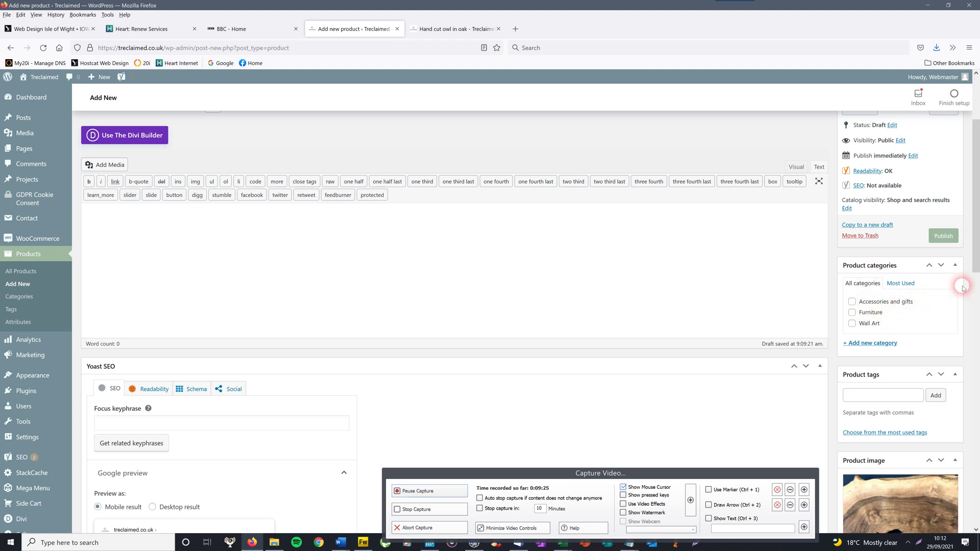
Step: Publish Hand cut wren in Walnut under the Wall Art category
scroll(976, 272, down, 2)
mouse_move(976, 271)
mouse_down()
mouse_move(976, 288)
mouse_move(976, 164)
mouse_move(975, 272)
mouse_up()
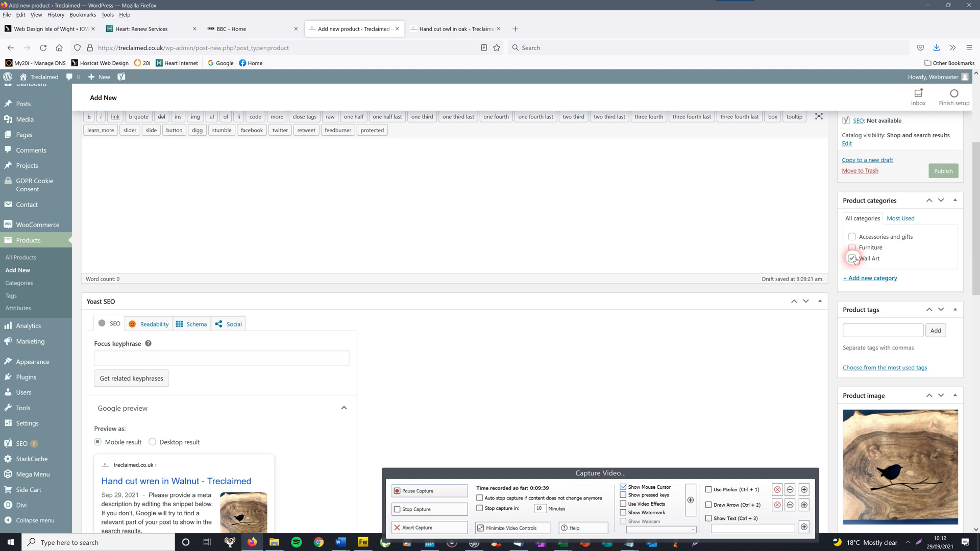
drag(976, 208, 975, 160)
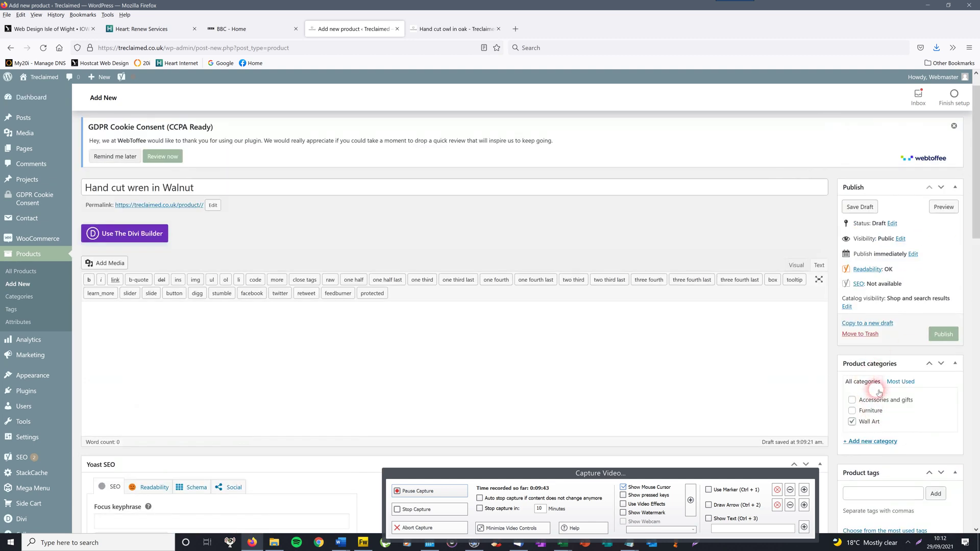
click(943, 334)
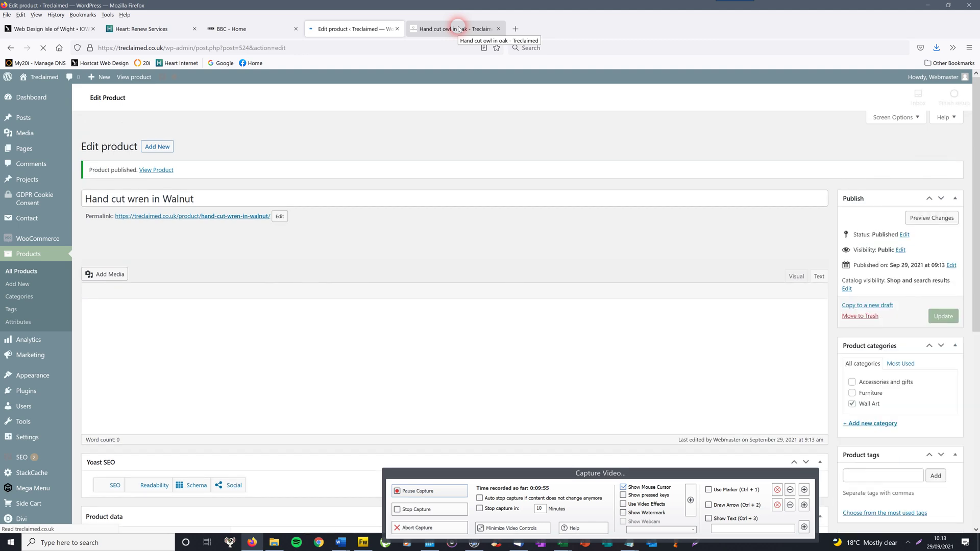
Step: View the live Hand cut wren in Walnut page, check Our Product Terms, then return to Products
click(458, 28)
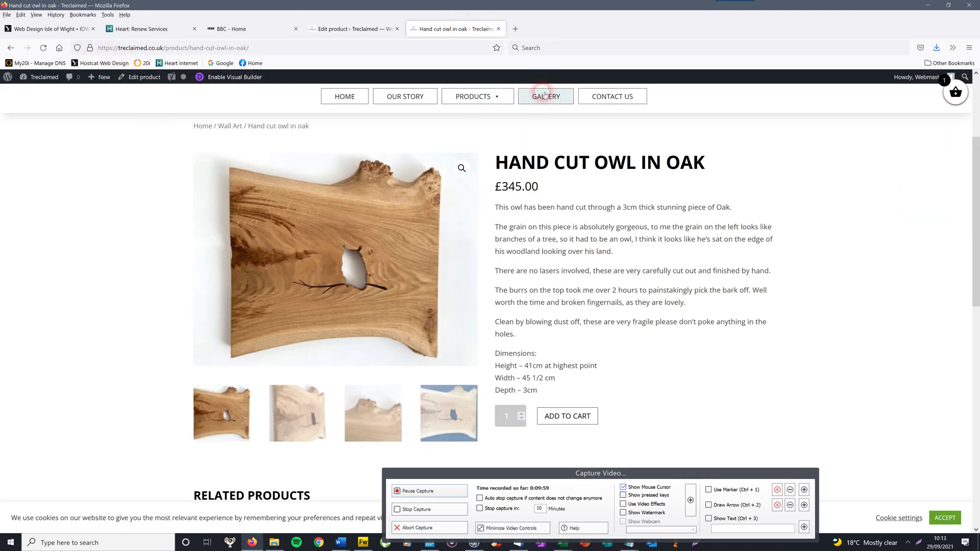
mouse_move(479, 98)
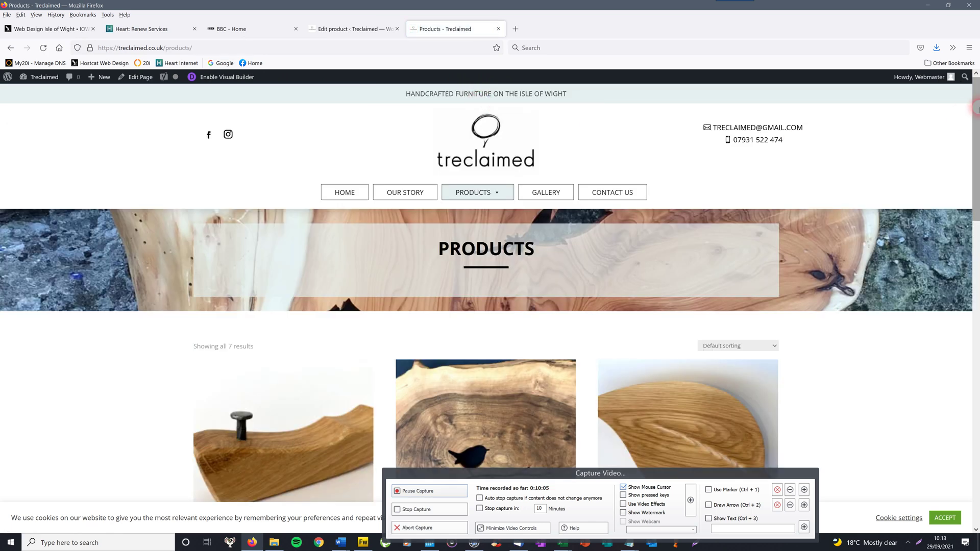
drag(976, 115, 975, 203)
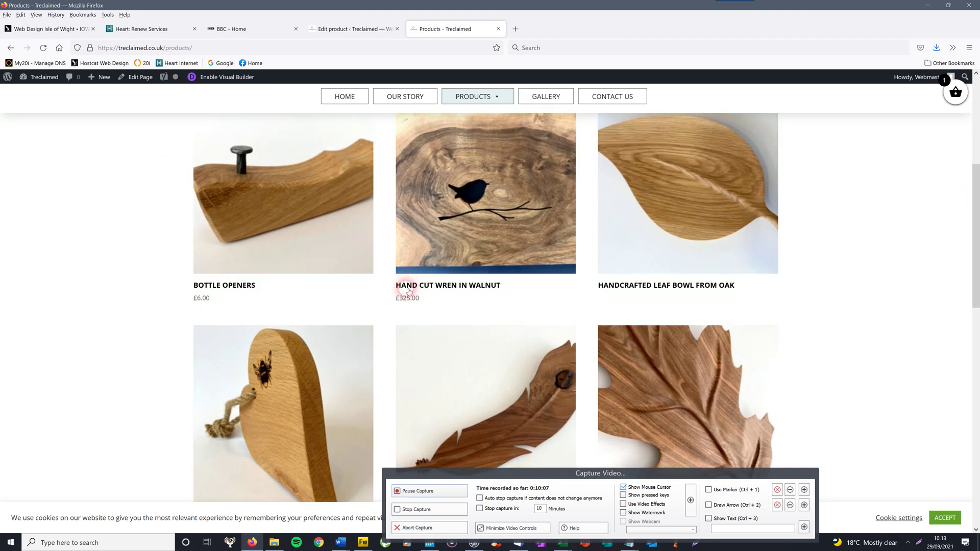
click(480, 205)
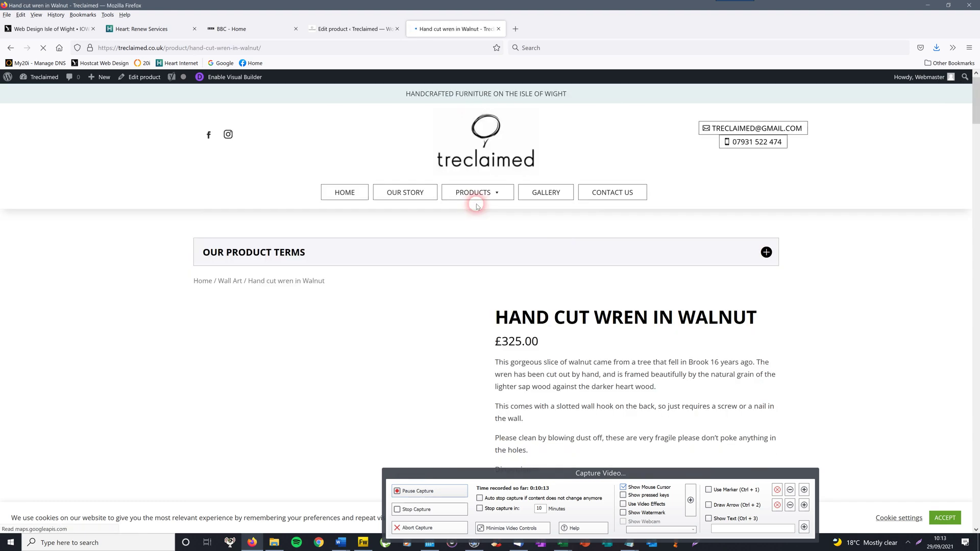
drag(976, 130, 976, 97)
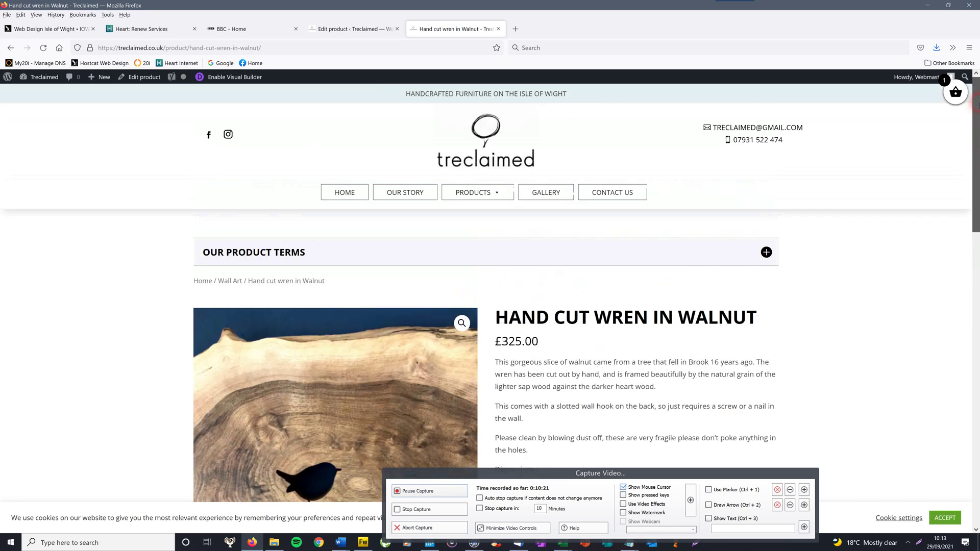
click(762, 251)
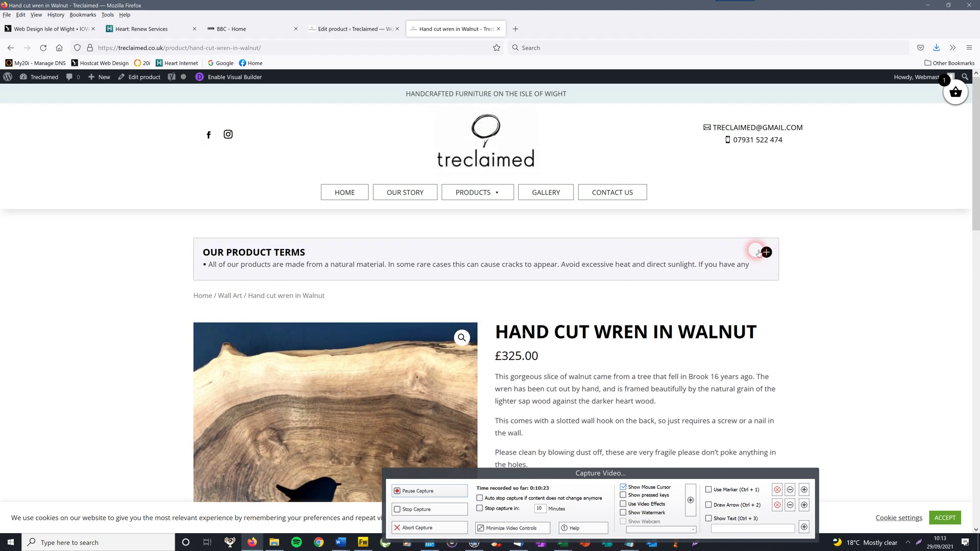
click(761, 252)
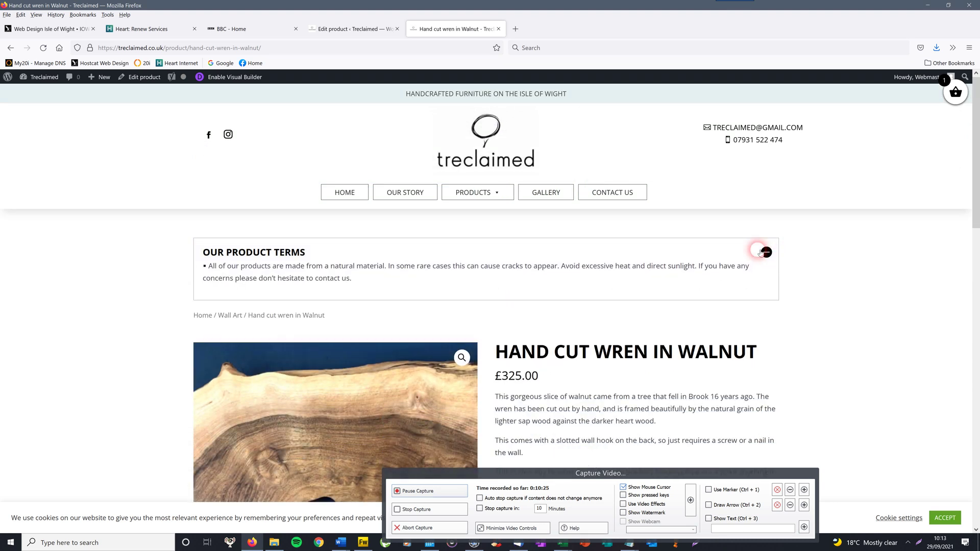
click(342, 28)
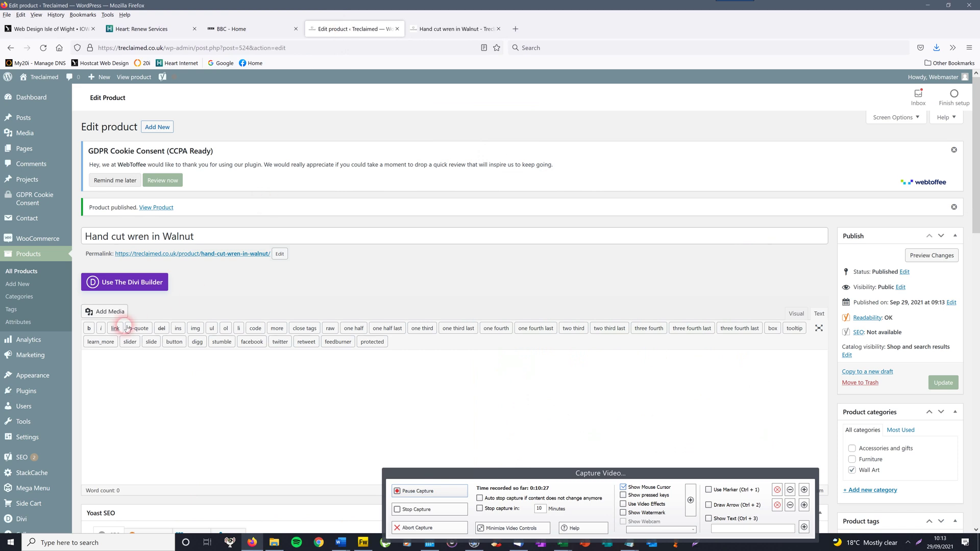
click(16, 271)
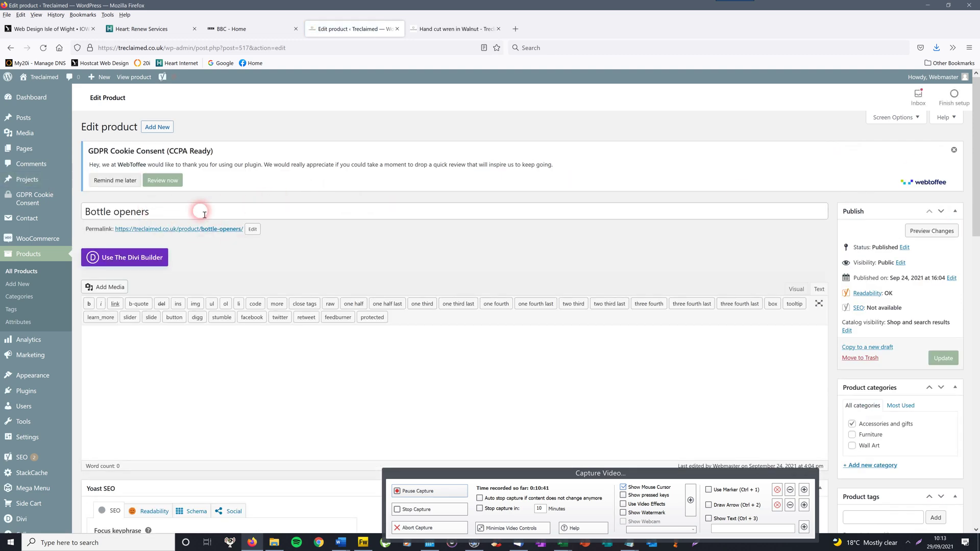
Step: Review the Bottle openers product's regular price and short description as a reference
drag(976, 115, 976, 403)
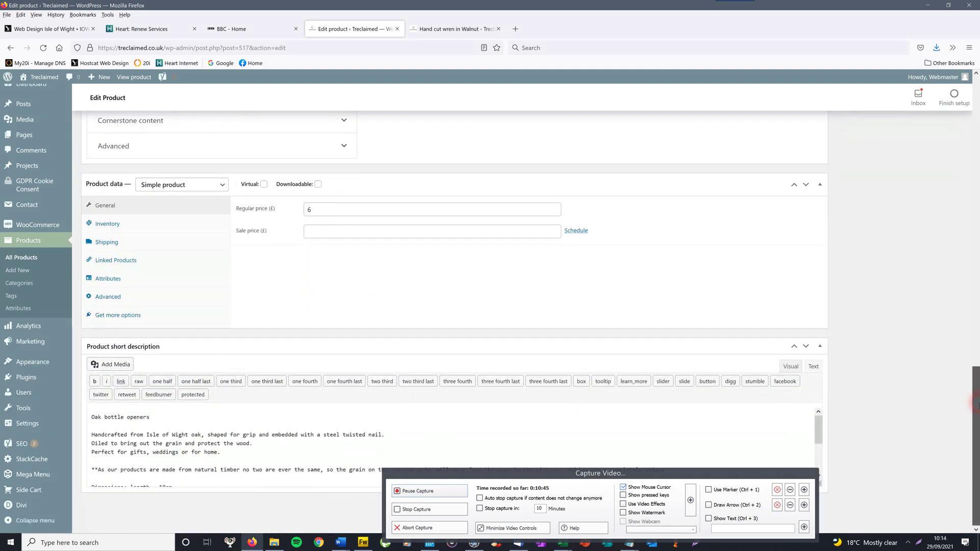
click(319, 212)
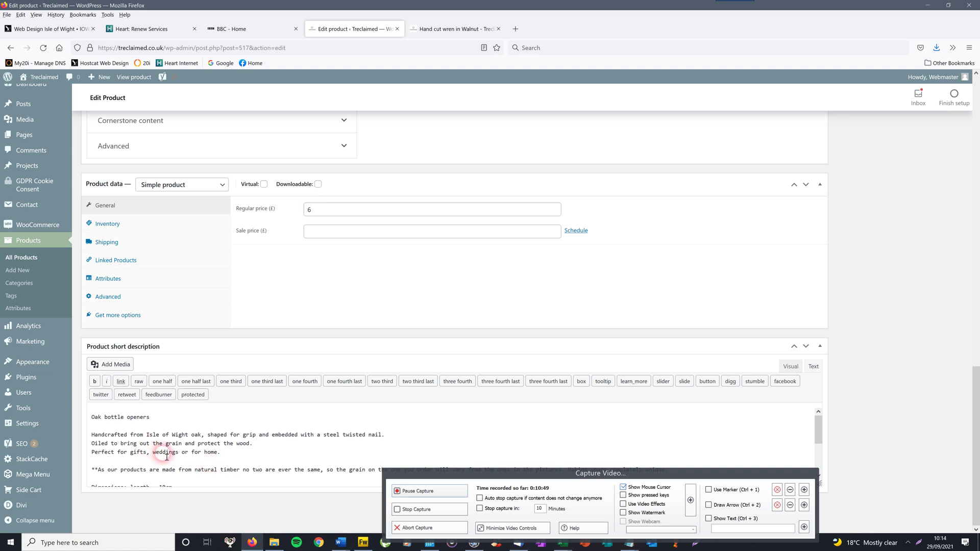
click(489, 440)
drag(977, 398, 977, 169)
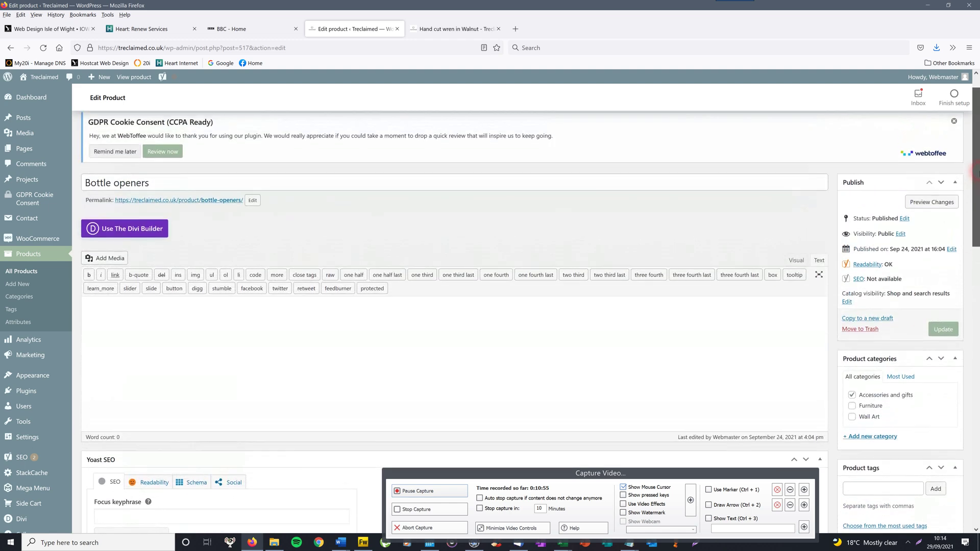
click(947, 326)
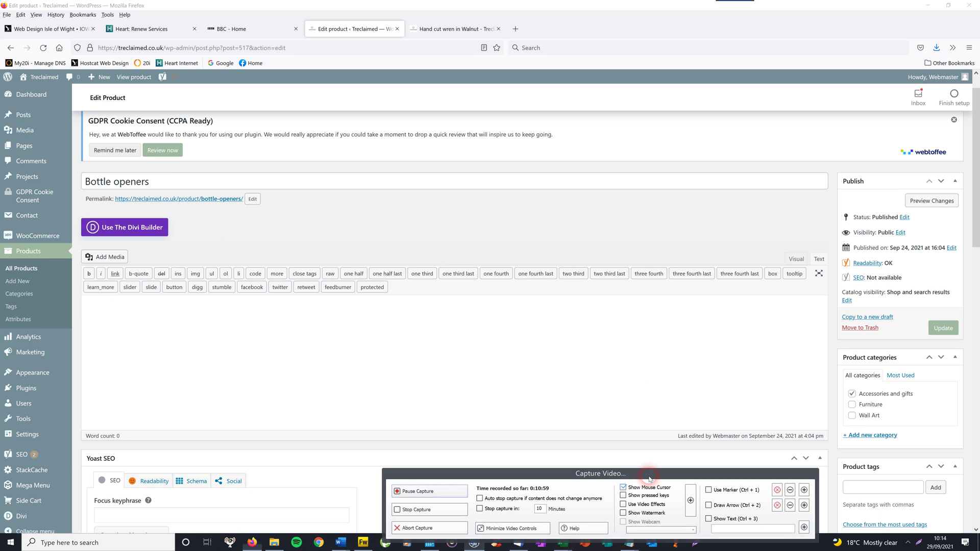
drag(649, 479, 646, 420)
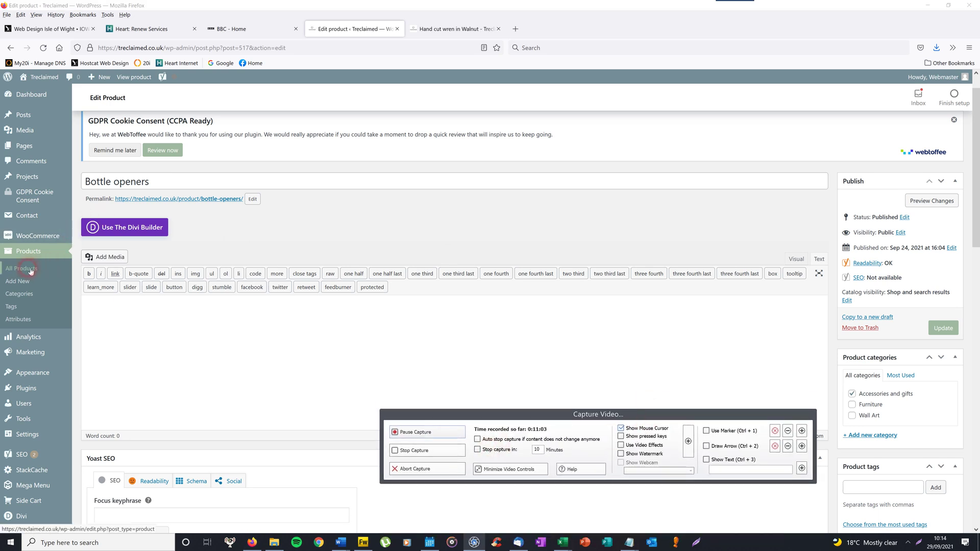
click(519, 543)
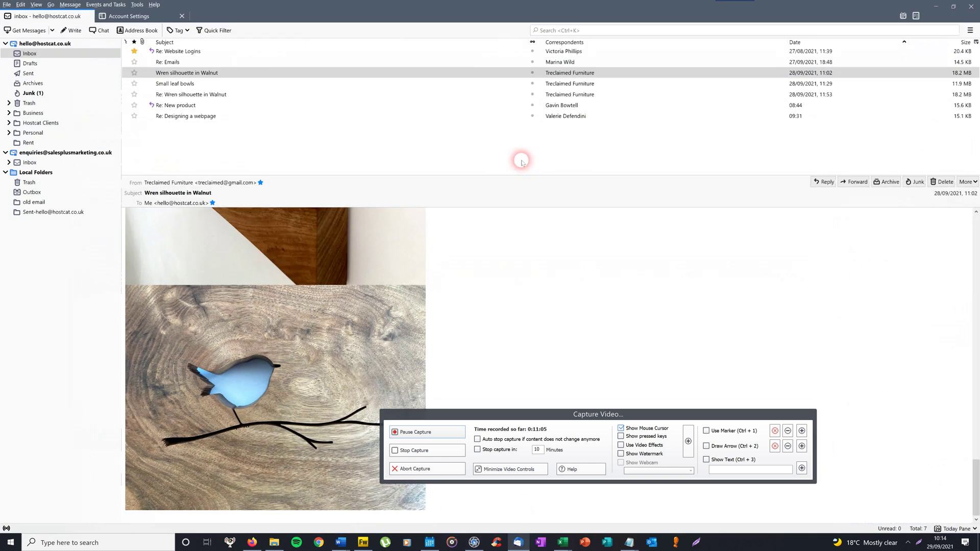
Step: Open the Small leaf bowls email and start a blank new product in WooCommerce
click(570, 84)
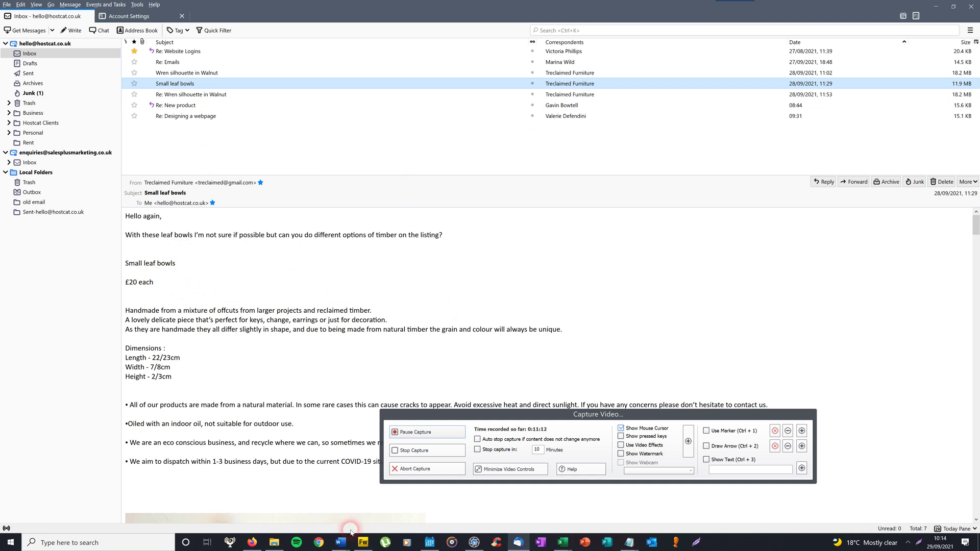
click(252, 543)
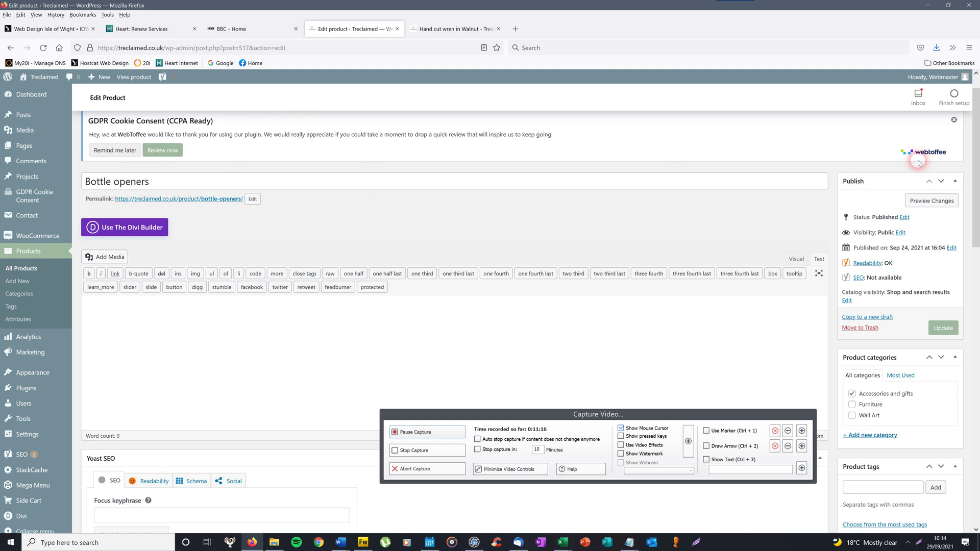
click(23, 286)
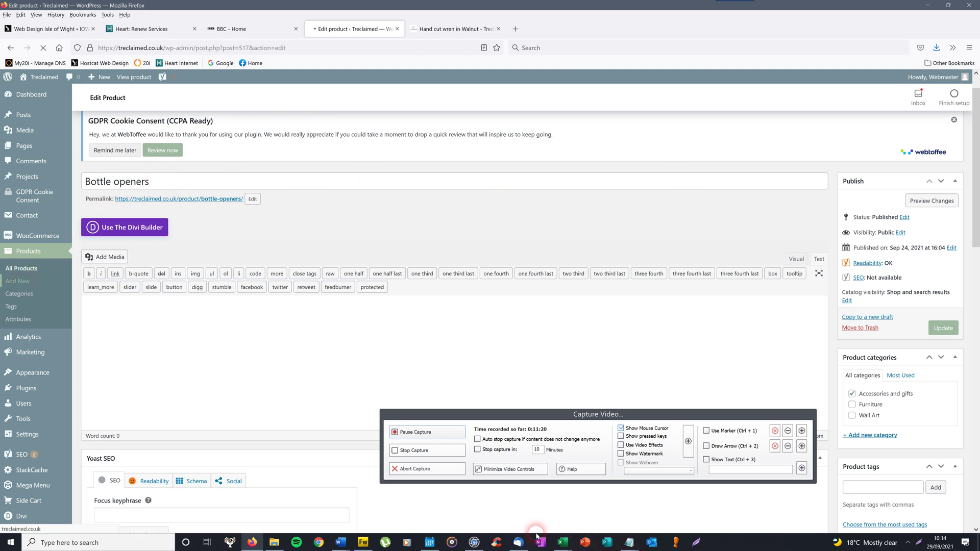
Step: Copy the title 'Small leaf bowls' from the email
click(518, 542)
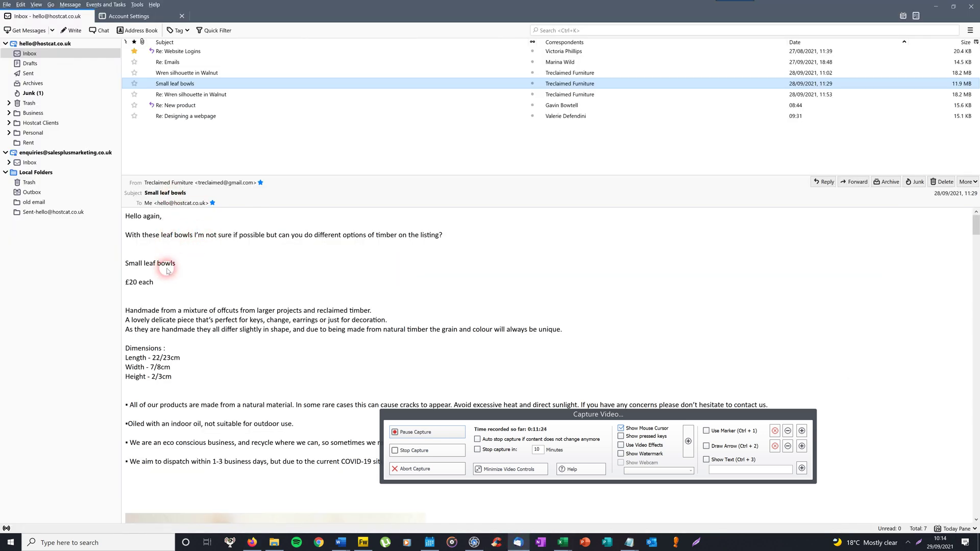
drag(180, 265, 118, 263)
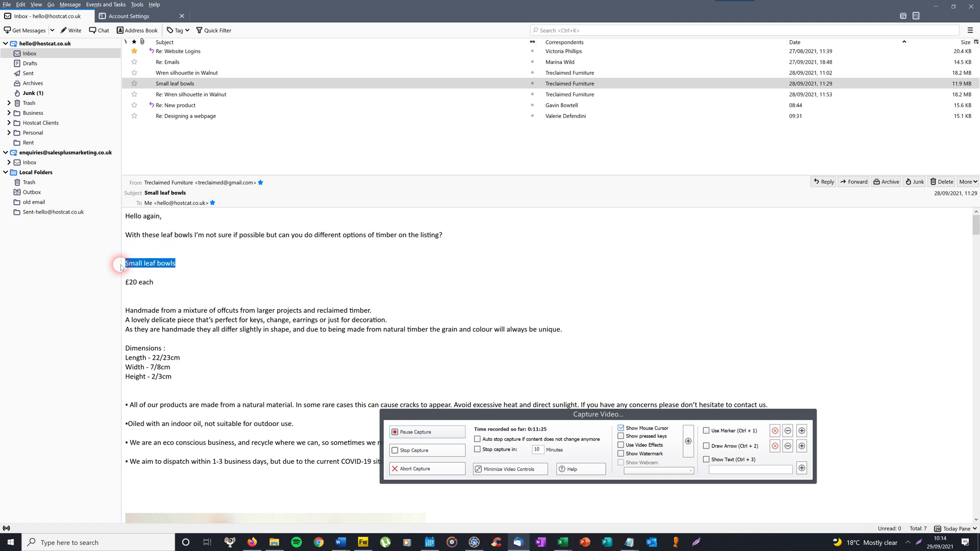
right_click(146, 265)
click(155, 268)
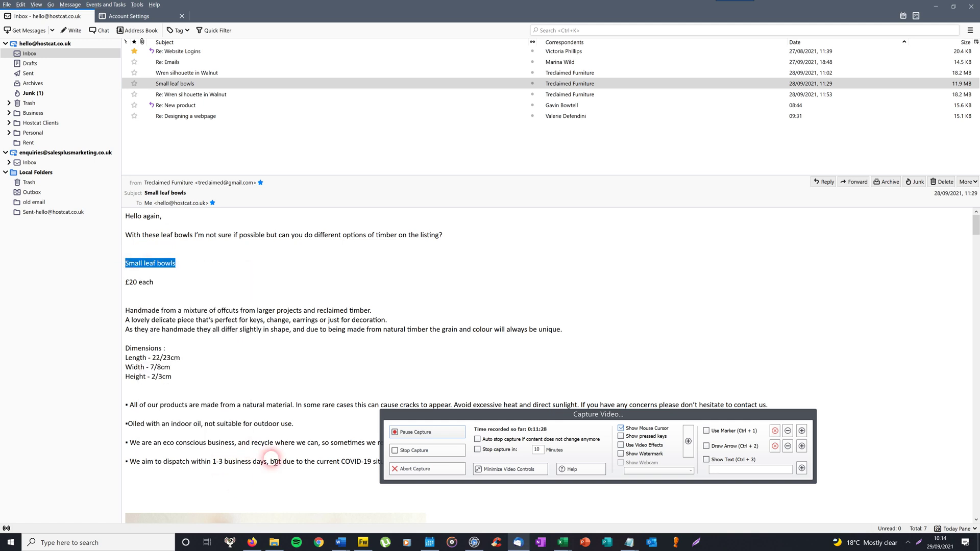
click(252, 543)
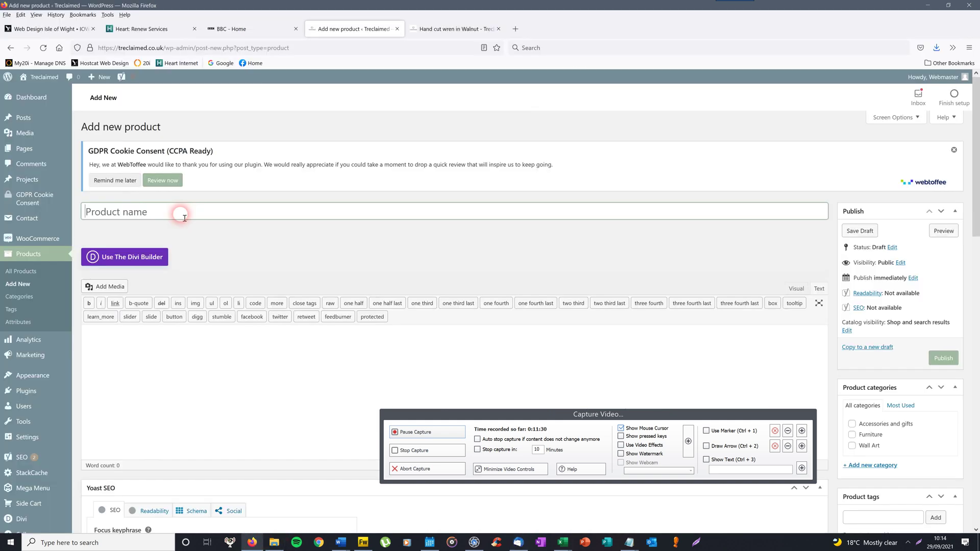
Step: Paste 'Small leaf bowls' as the product name
right_click(159, 223)
click(163, 278)
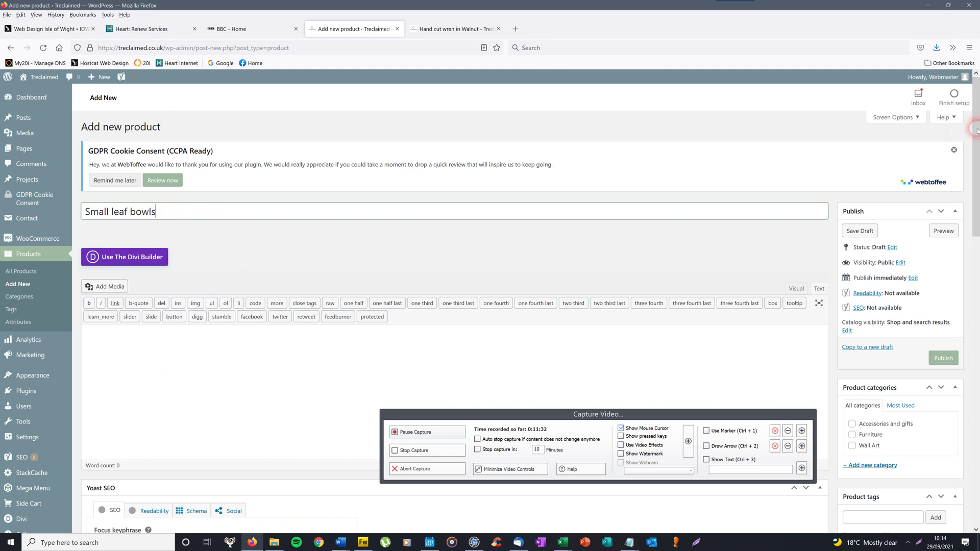
scroll(976, 263, down, 2)
drag(977, 264, 971, 462)
click(118, 436)
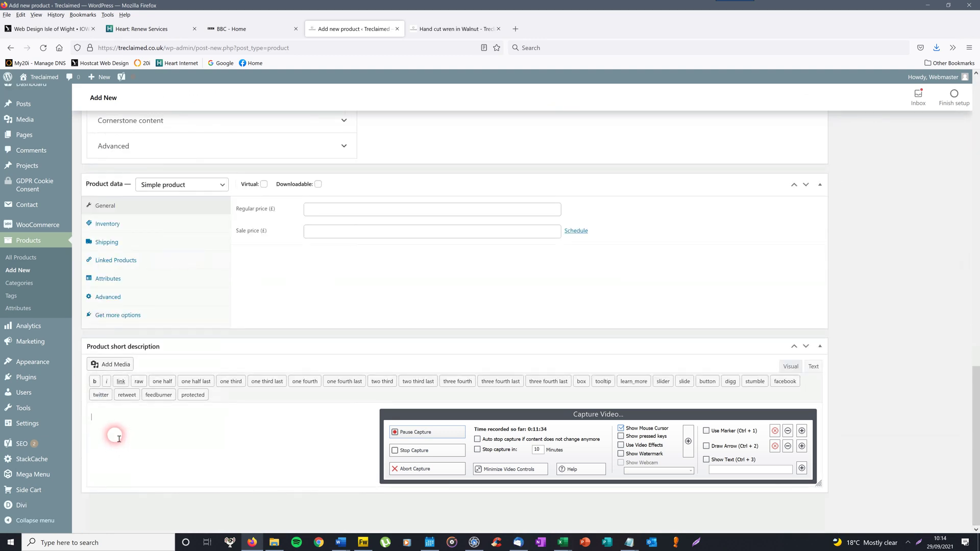
Step: Copy the email's description and dimensions (22/23cm, 7/8cm, 2/3cm) into the short description
click(519, 542)
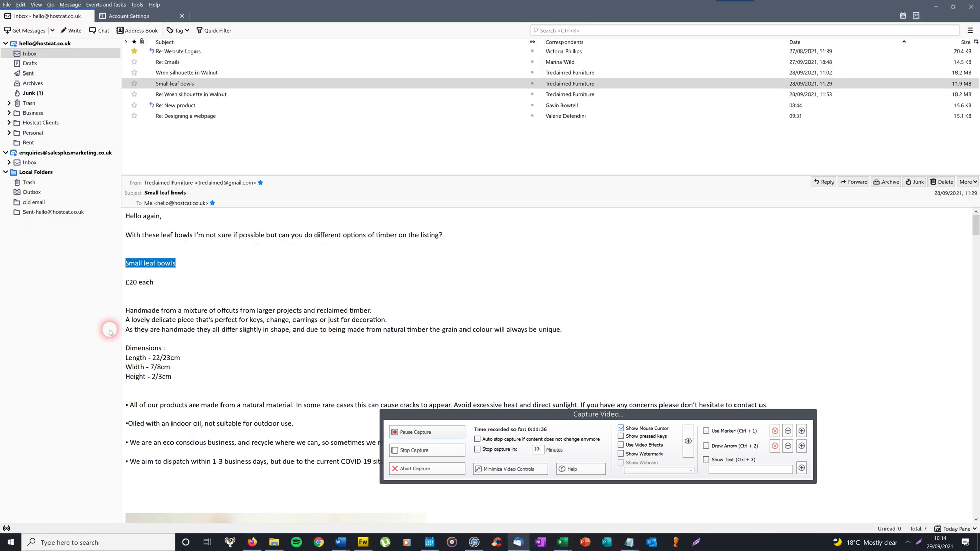
drag(128, 310, 190, 380)
right_click(166, 309)
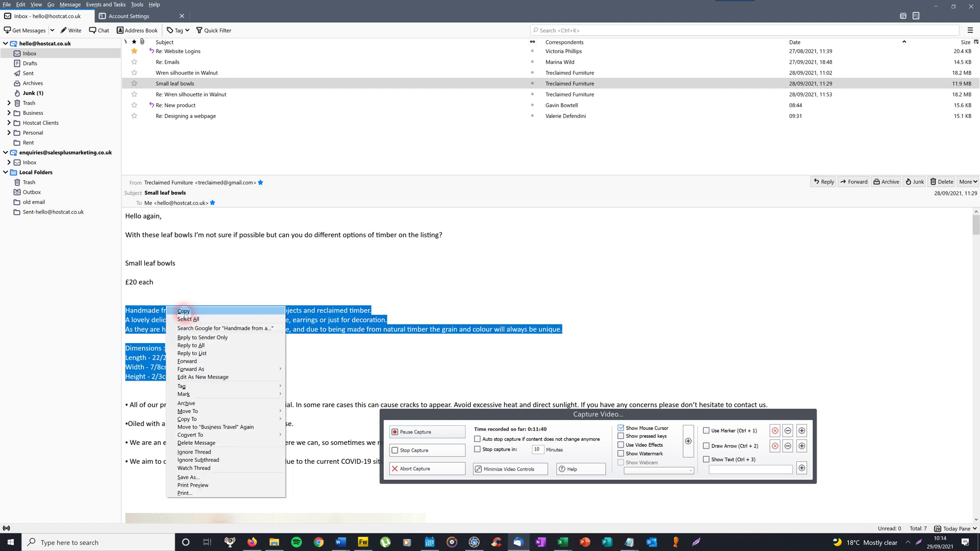
click(184, 313)
click(252, 543)
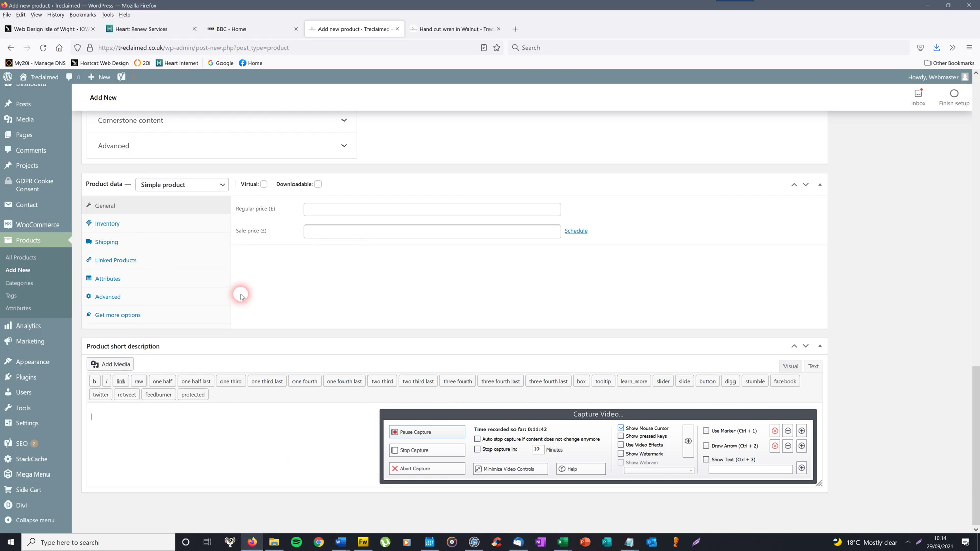
right_click(114, 419)
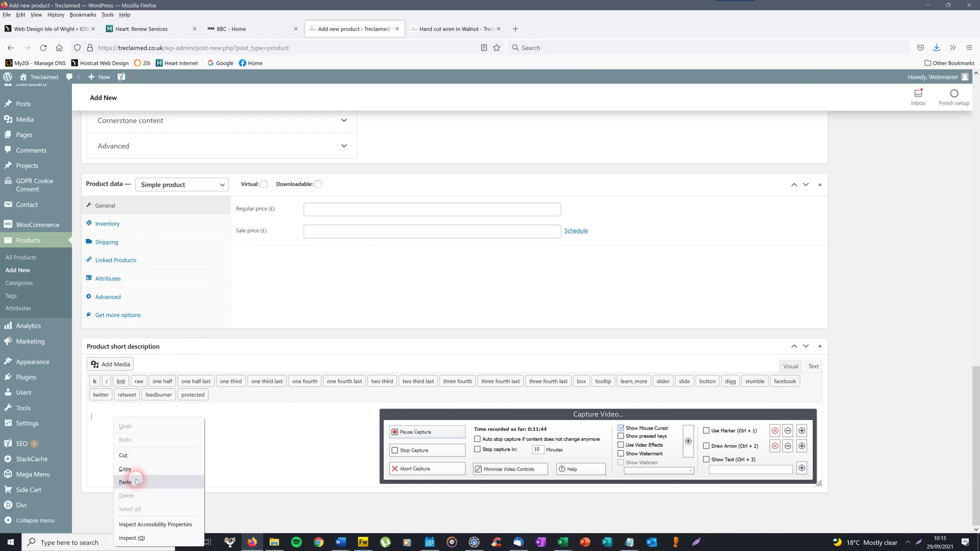
click(125, 482)
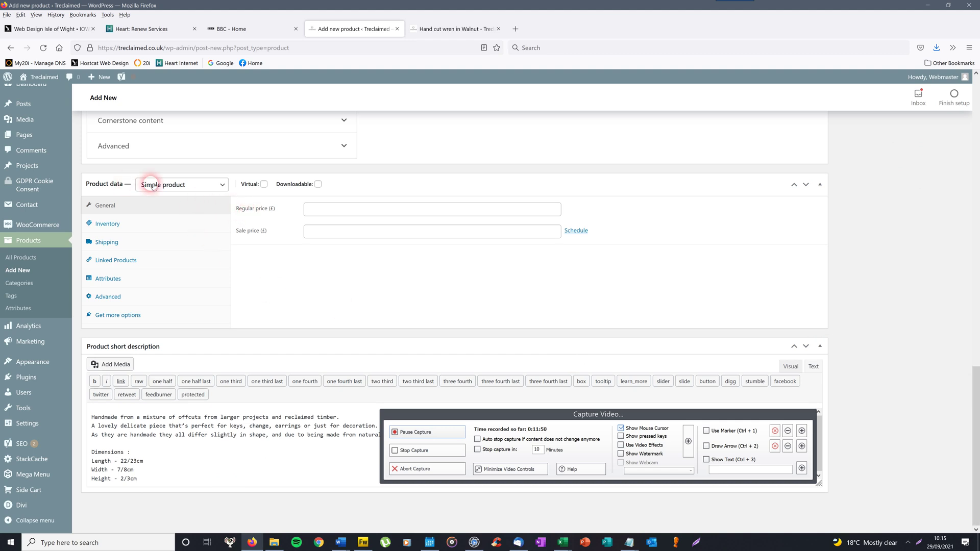
Step: Make Small leaf bowls a Variable product and add a custom attribute used for variations
click(223, 186)
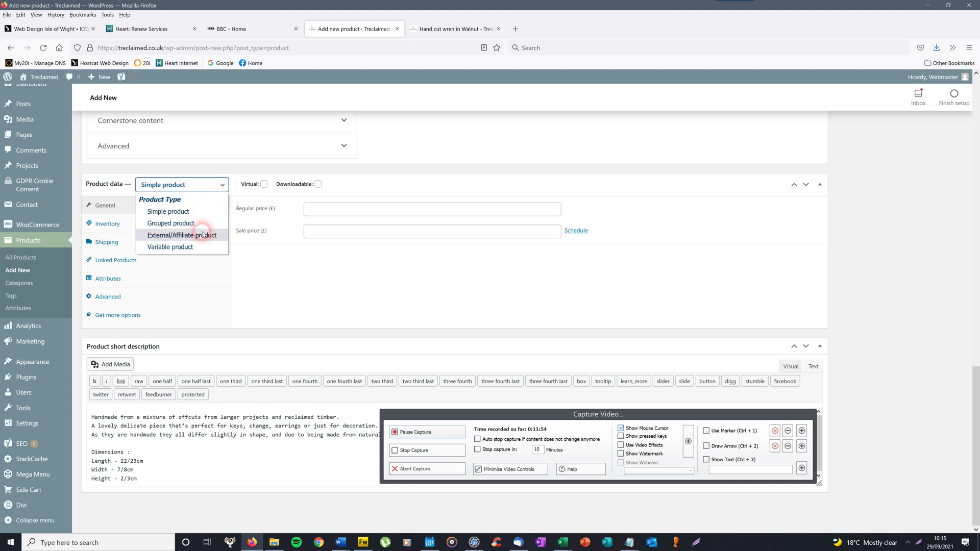
click(192, 248)
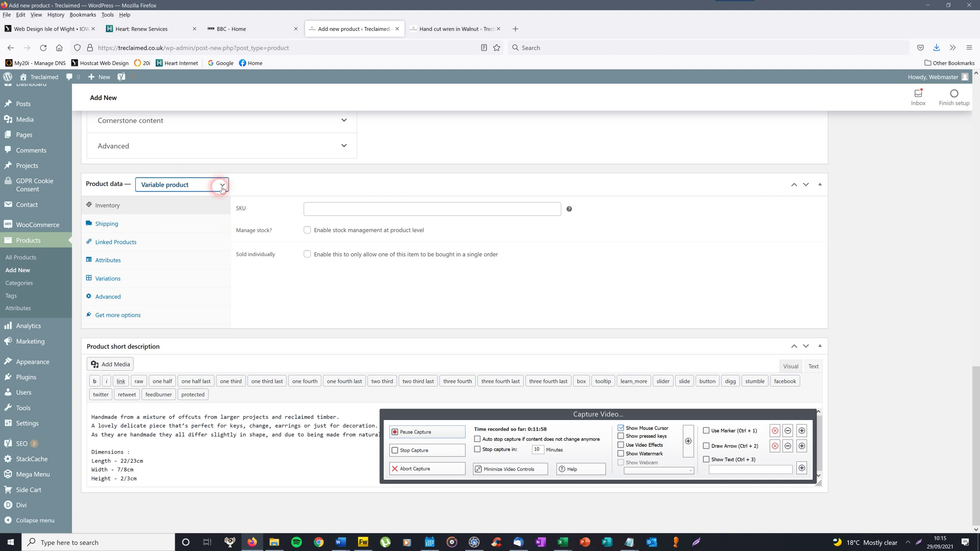
click(113, 262)
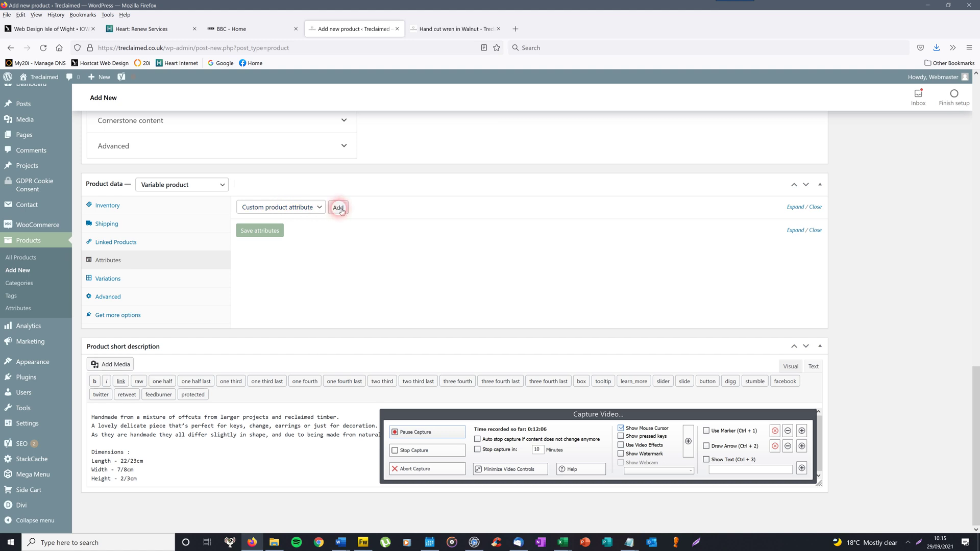
click(339, 208)
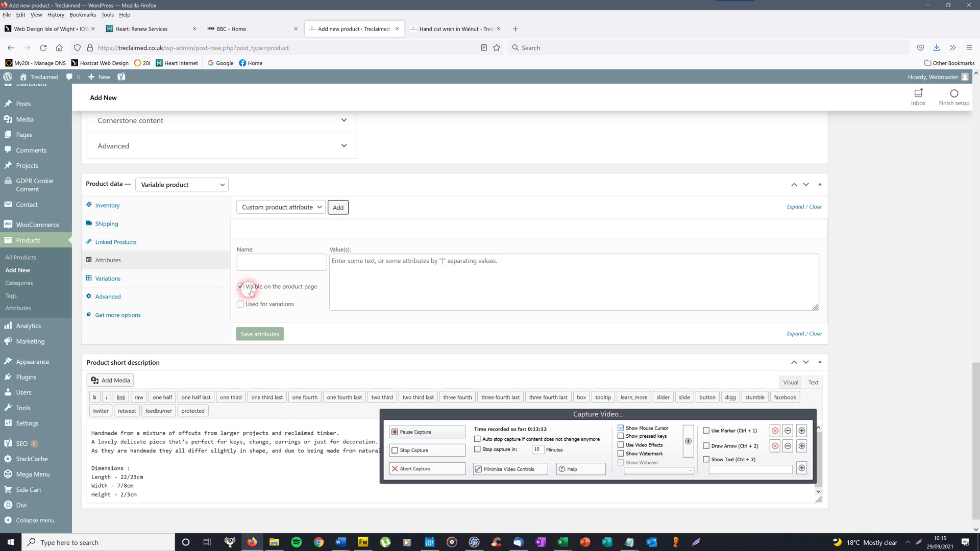
click(242, 304)
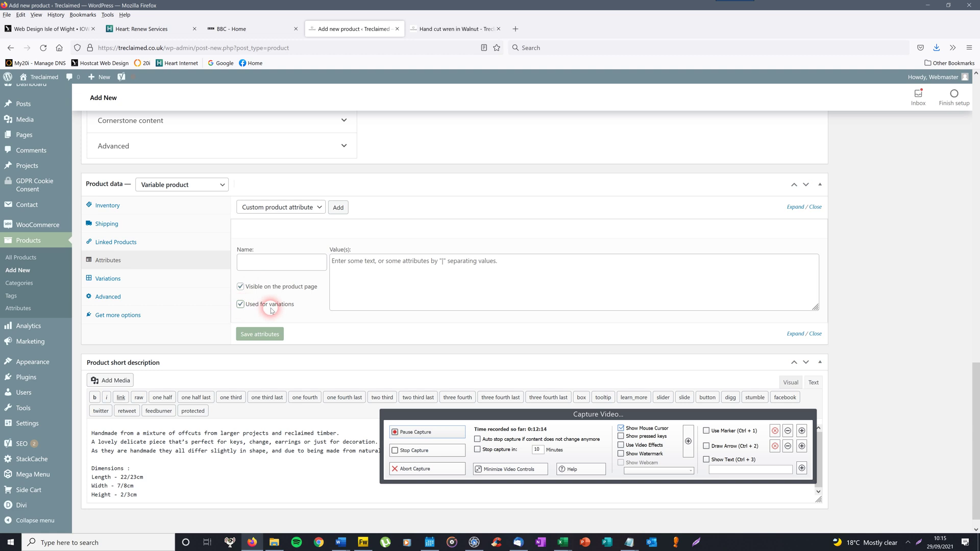
click(248, 261)
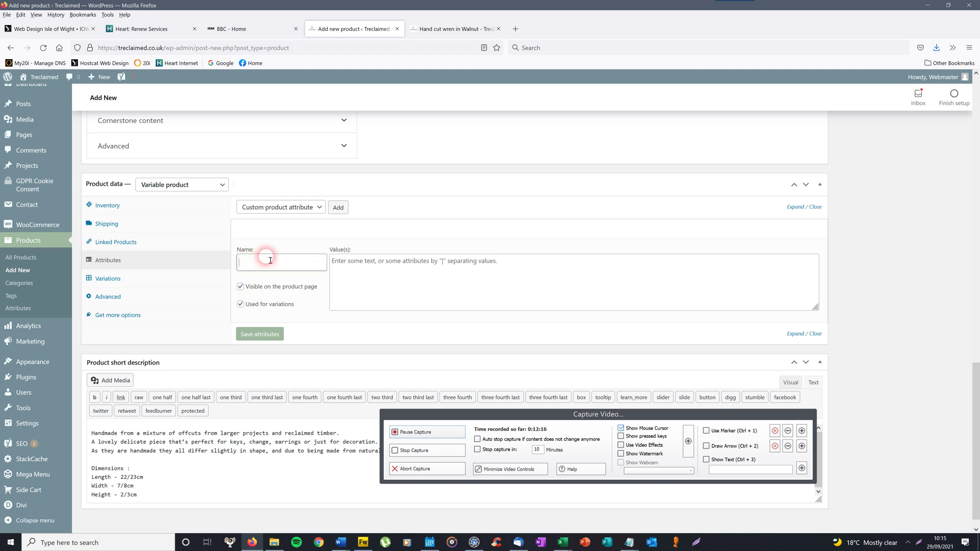
Step: Name the custom attribute Timber
click(518, 544)
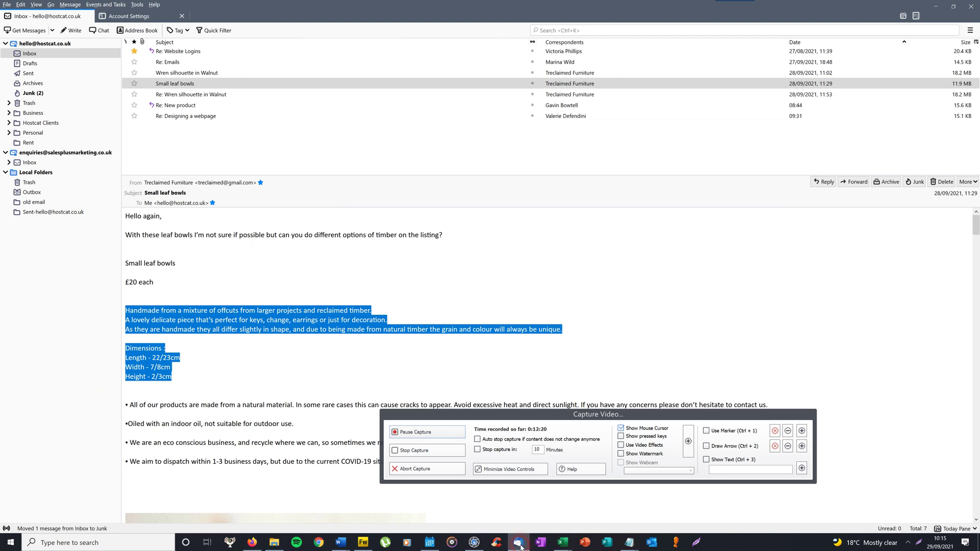
click(519, 544)
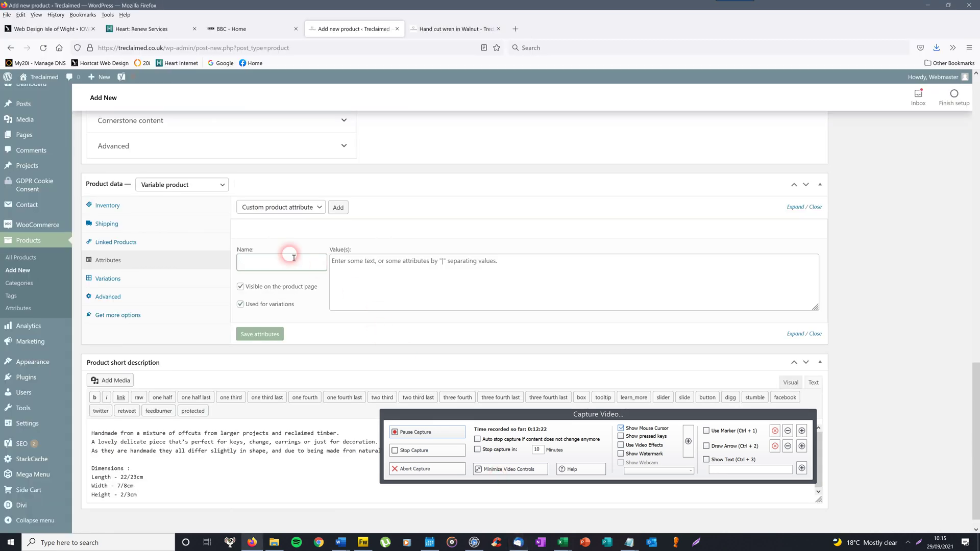
click(252, 262)
click(258, 261)
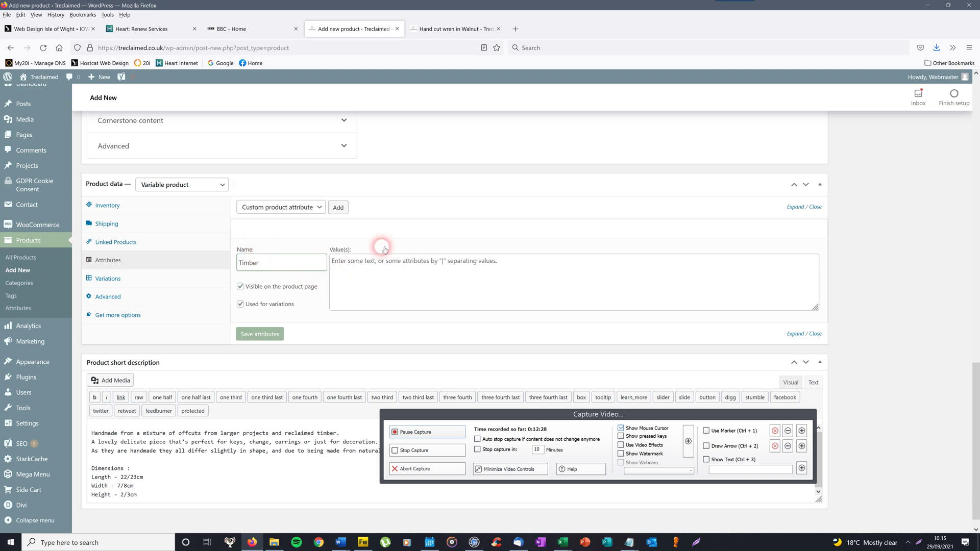
click(349, 267)
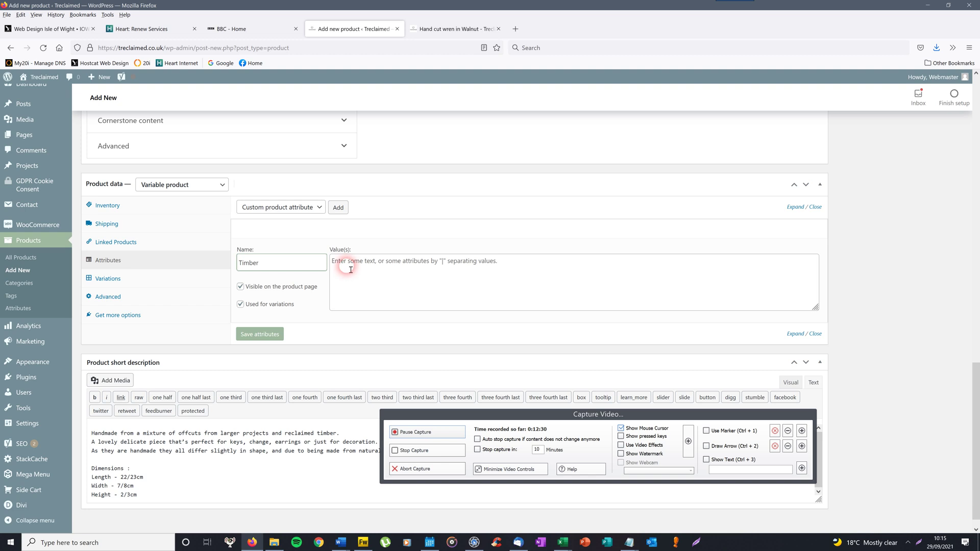
click(342, 265)
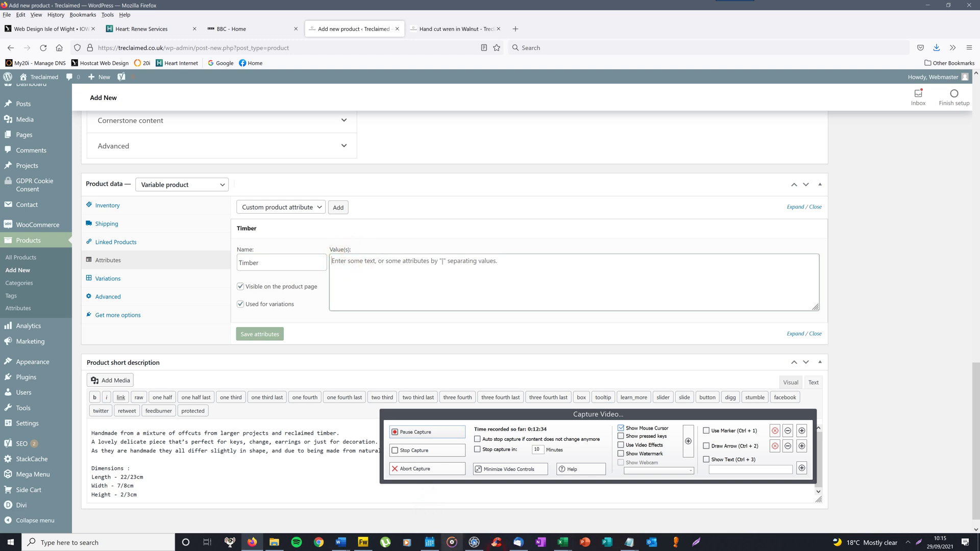
Step: Enter the values Beech | Utili | Iroko | Oak, checking each timber against the client's email
click(518, 544)
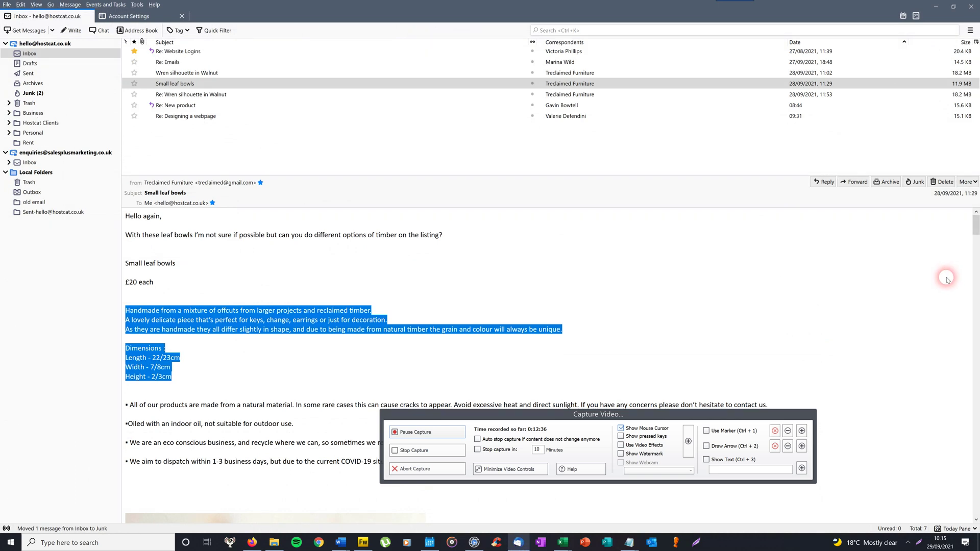
drag(975, 219, 971, 295)
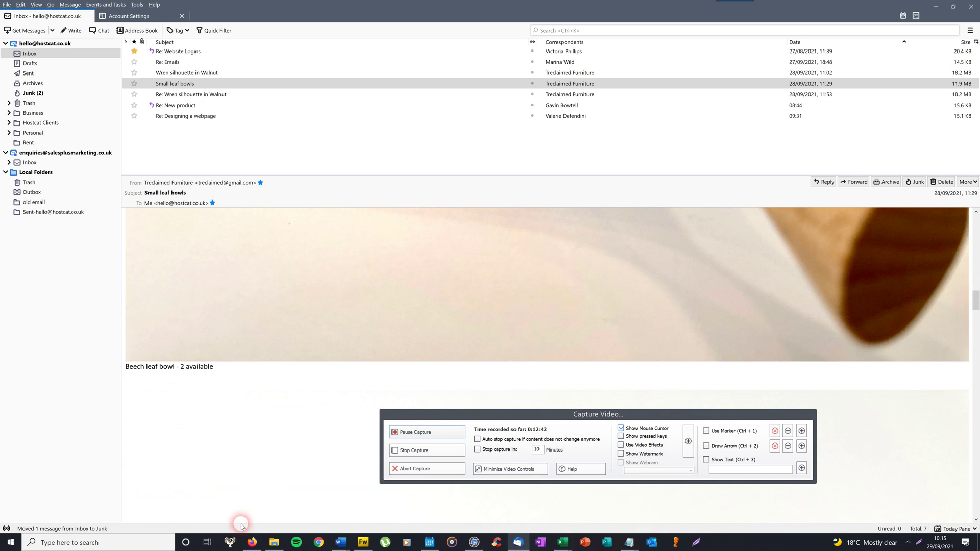
click(252, 543)
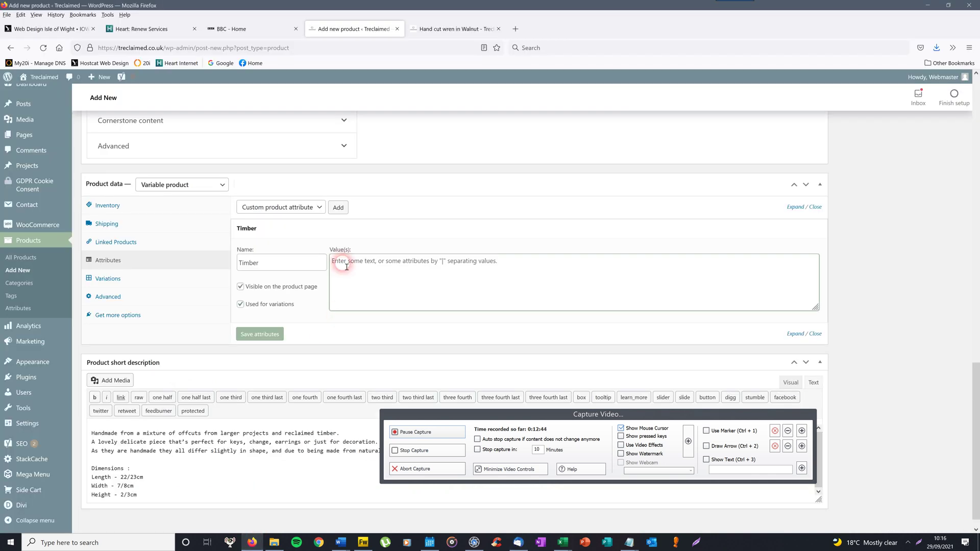
text(Beech |)
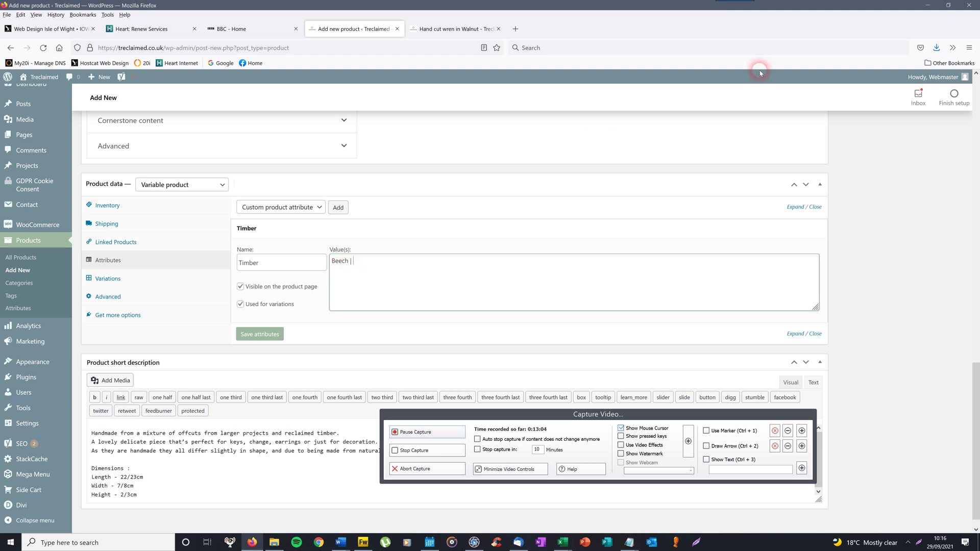
click(518, 543)
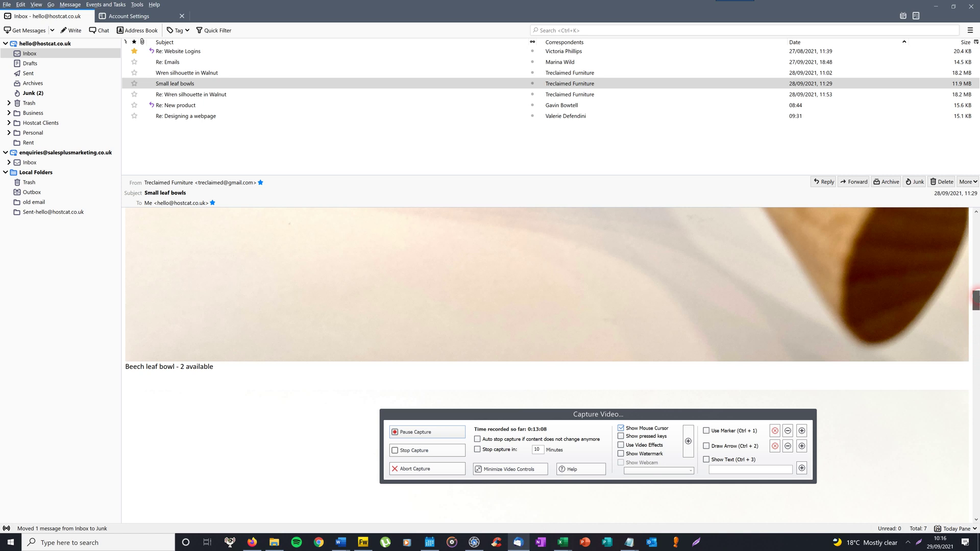
drag(976, 300, 975, 347)
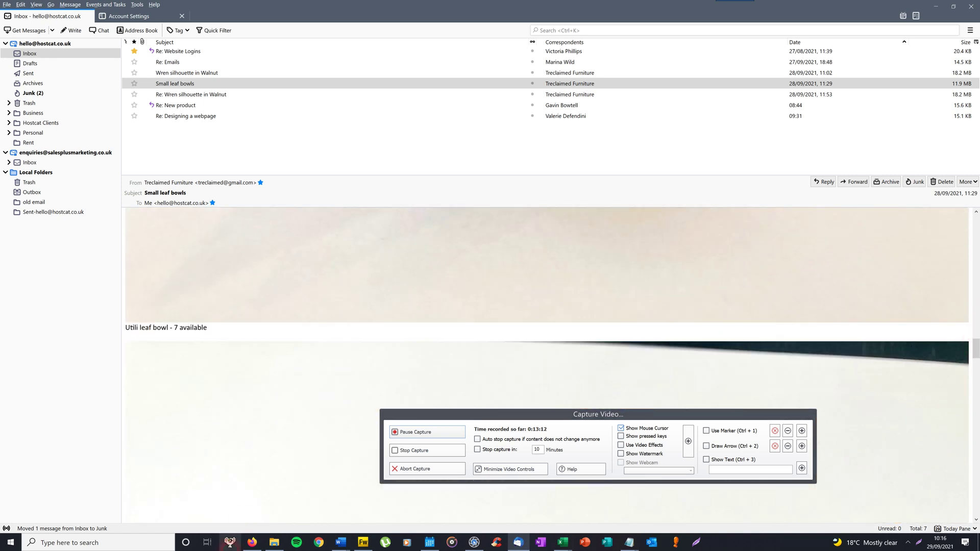
click(258, 546)
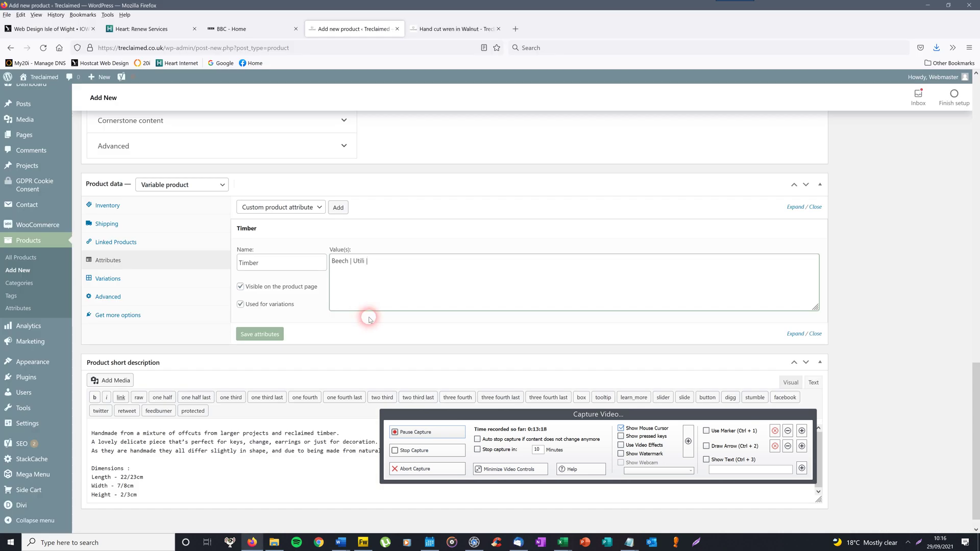
click(519, 542)
drag(976, 352, 974, 438)
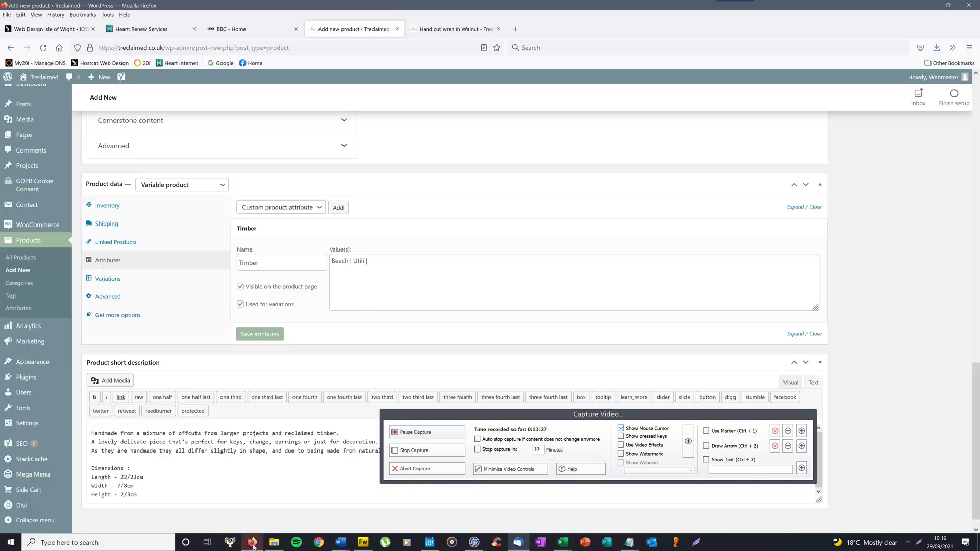
click(252, 542)
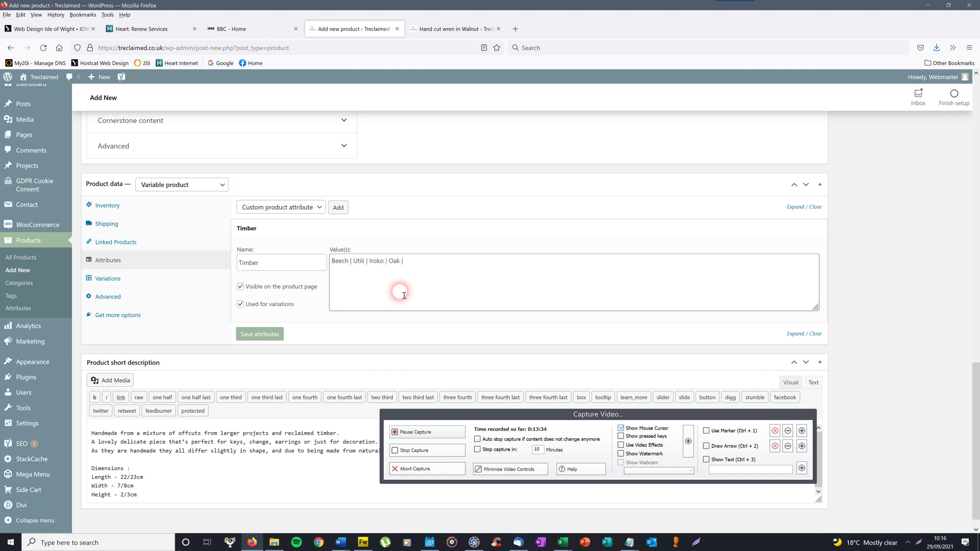
click(522, 544)
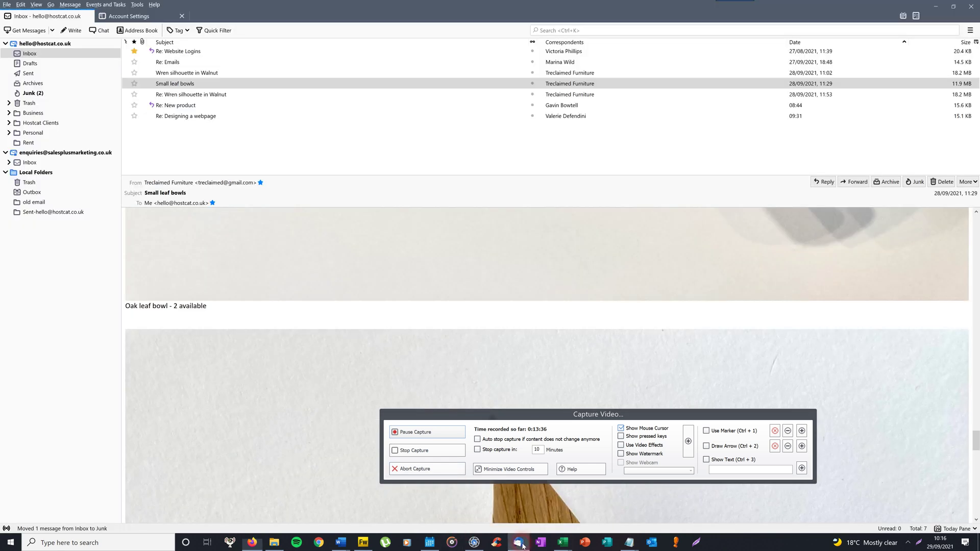
scroll(976, 448, down, 3)
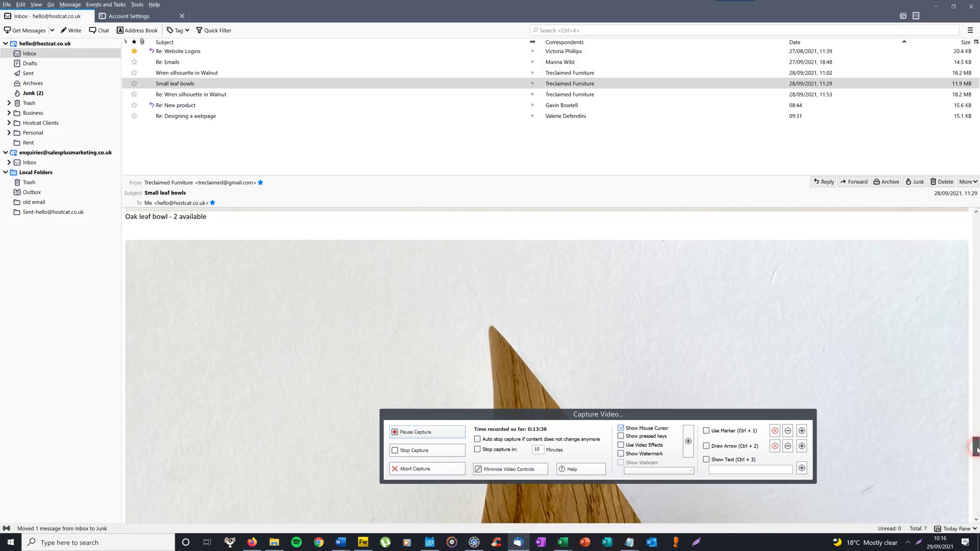
drag(977, 448, 976, 400)
click(256, 536)
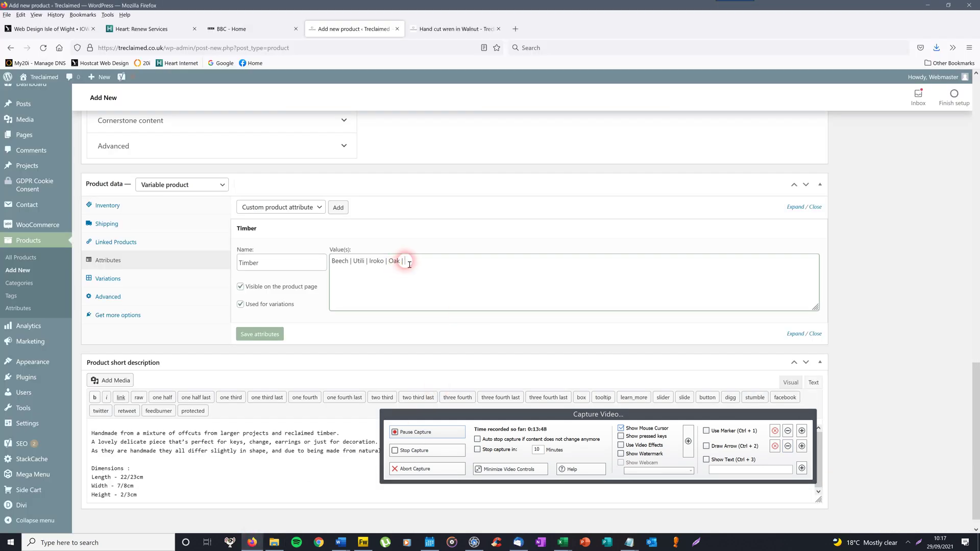
drag(412, 264, 404, 262)
click(835, 237)
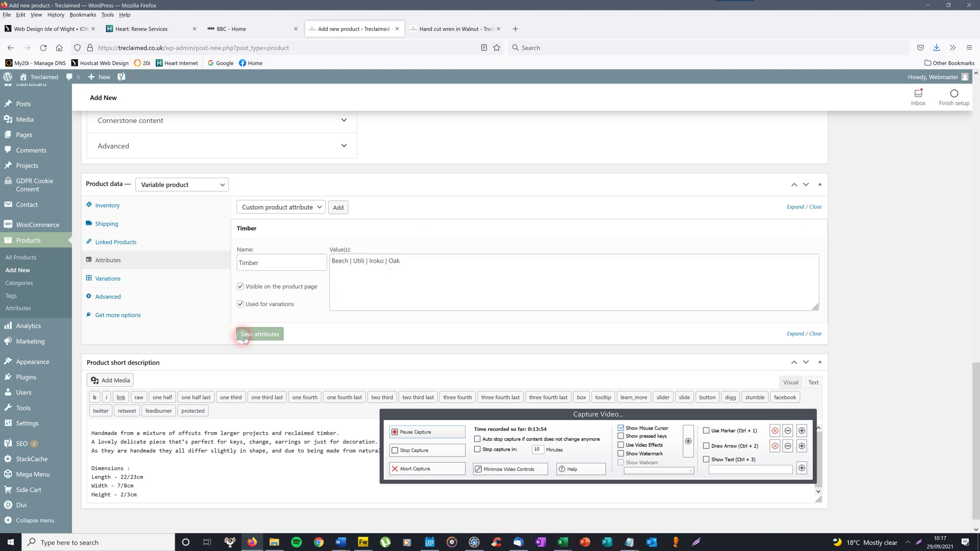
Step: Save the Timber attribute and its values, then bring up the product's Variations section
click(262, 336)
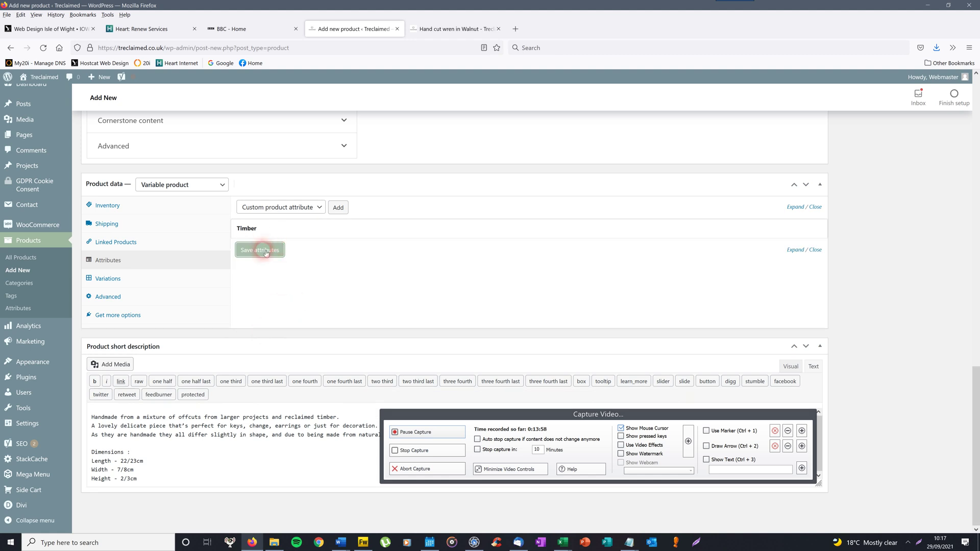
click(115, 278)
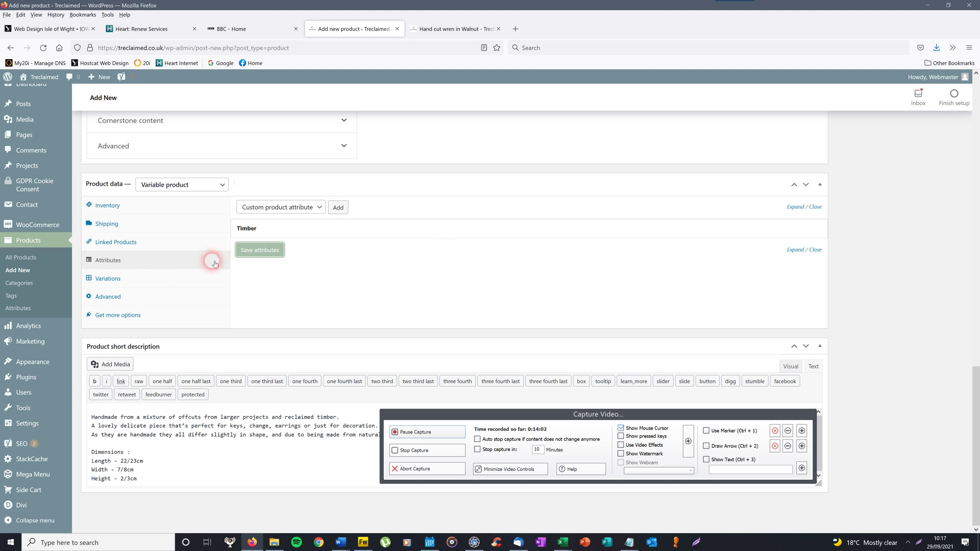
click(108, 280)
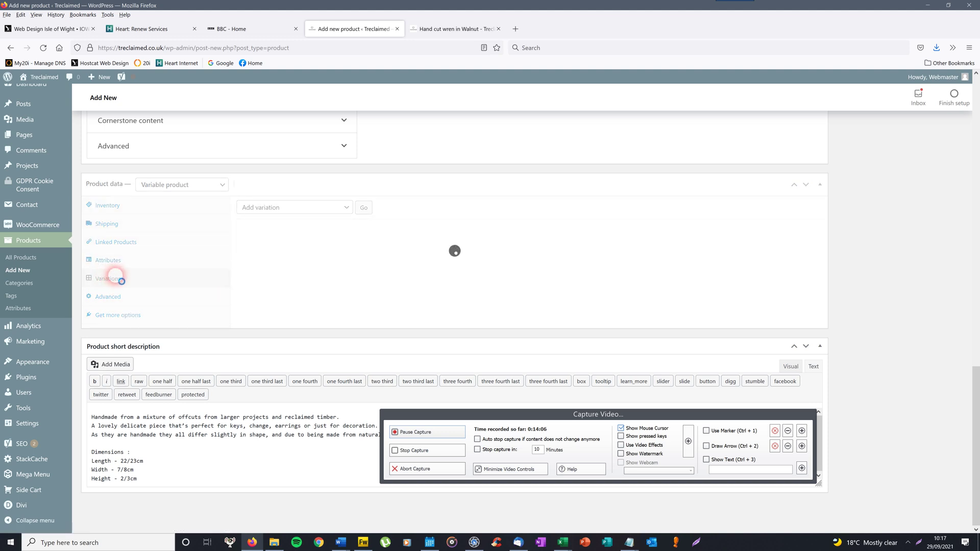
Step: Generate variations from all attributes and dismiss the '4 variations added' notice, keeping prompts allowed
click(349, 209)
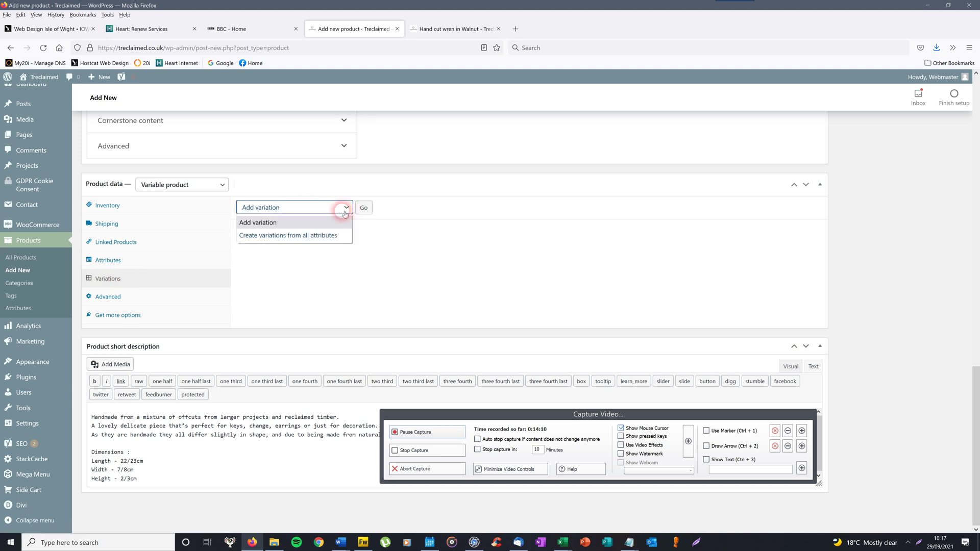
click(302, 238)
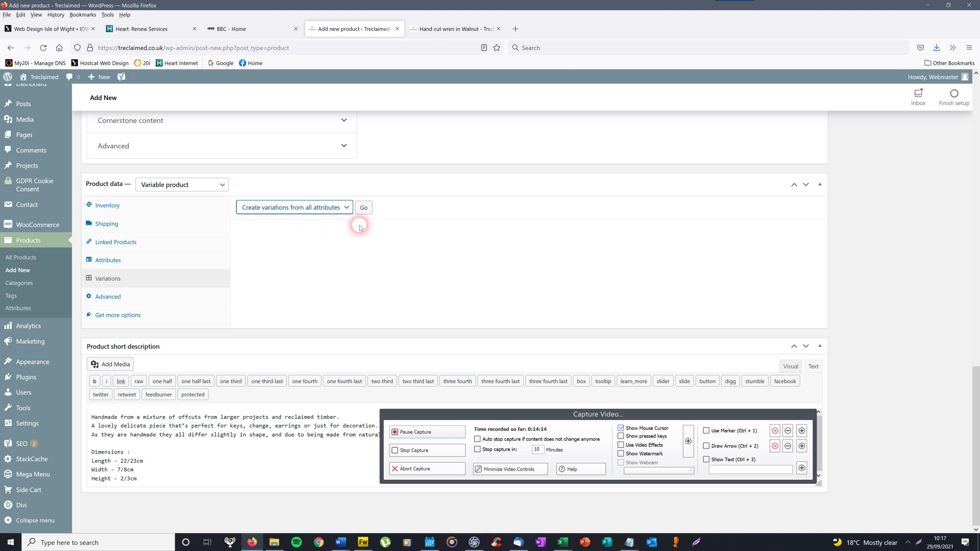
click(364, 208)
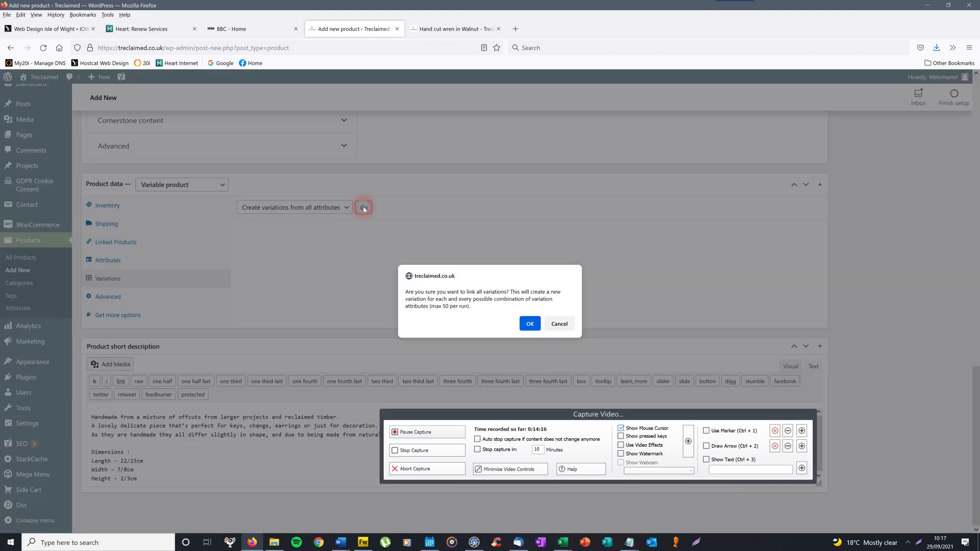
click(529, 324)
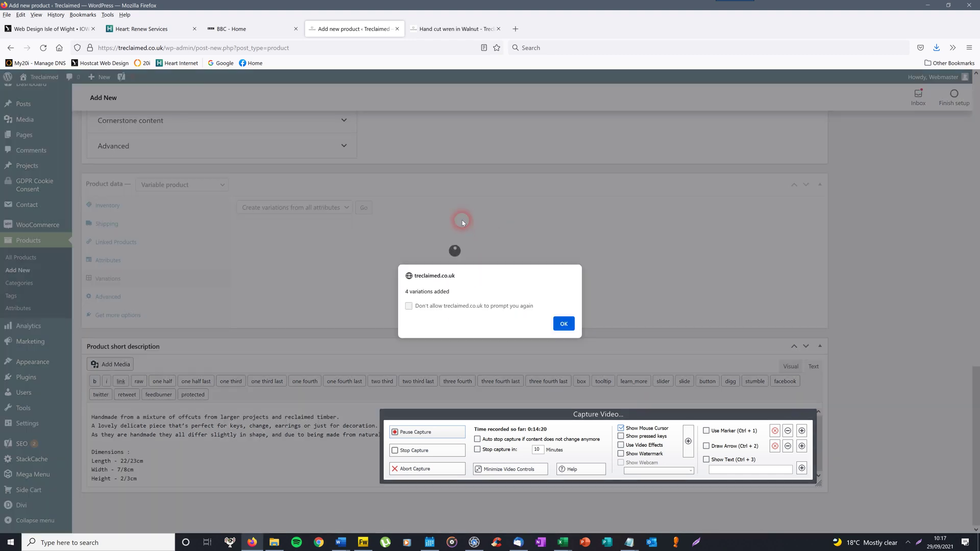
click(409, 306)
click(562, 326)
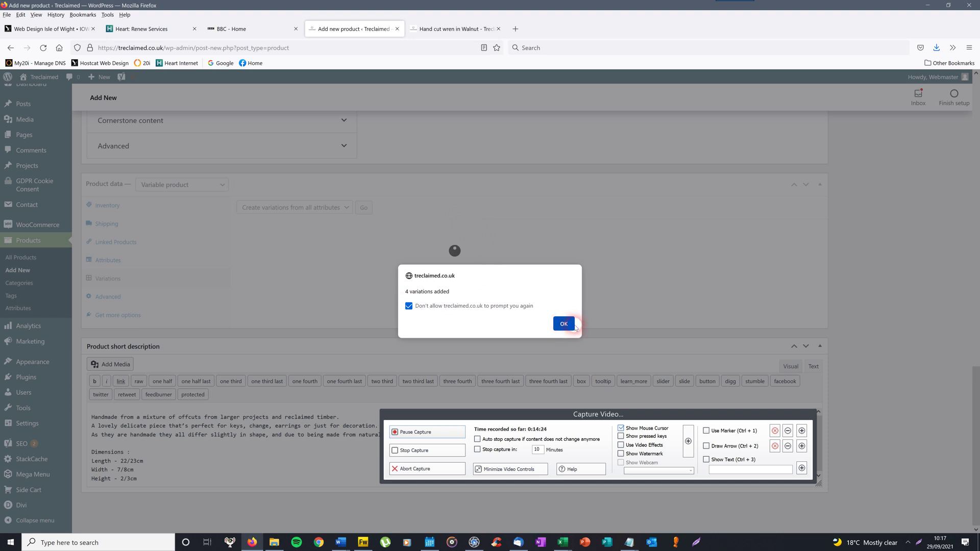
click(409, 307)
click(591, 336)
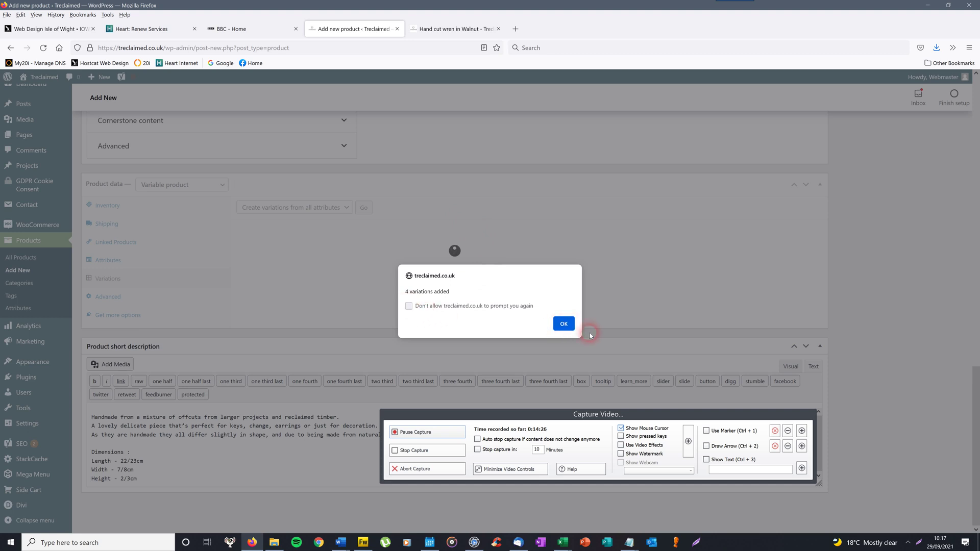
click(563, 324)
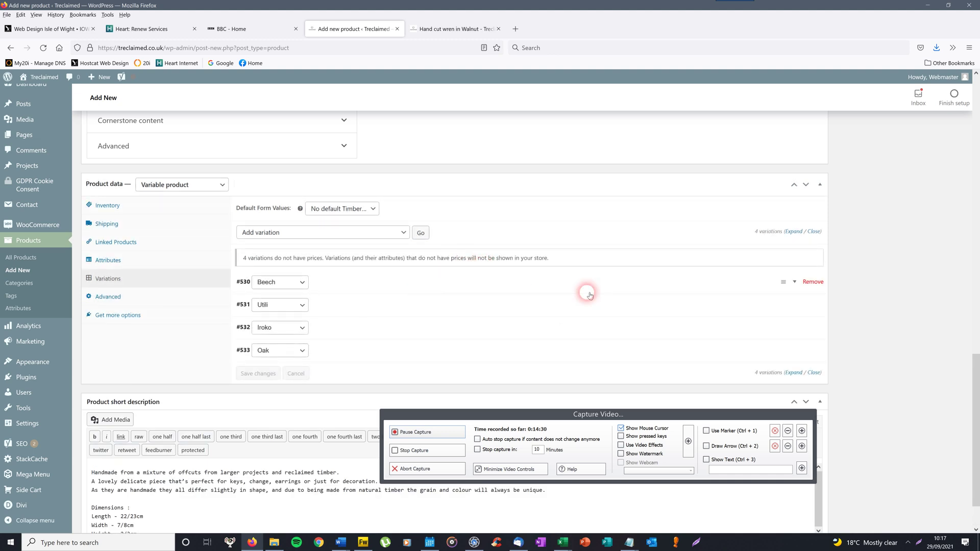
Step: Bulk-set the regular price of all four Timber variations to 20.00
drag(976, 414, 977, 430)
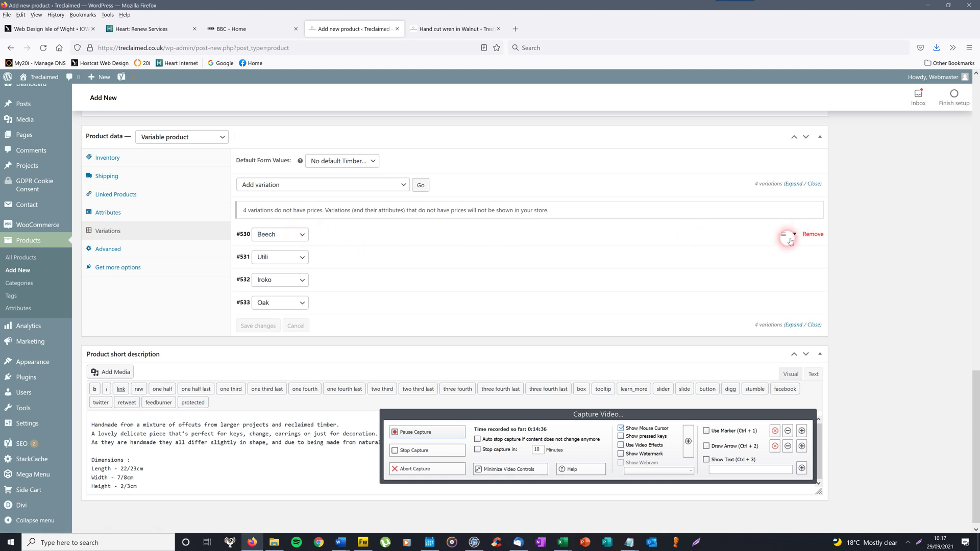
click(407, 185)
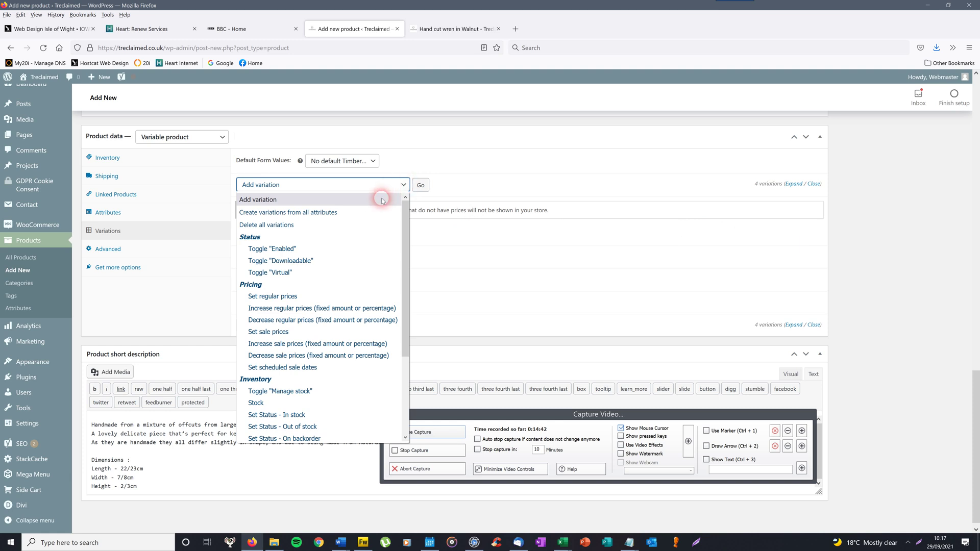
click(310, 296)
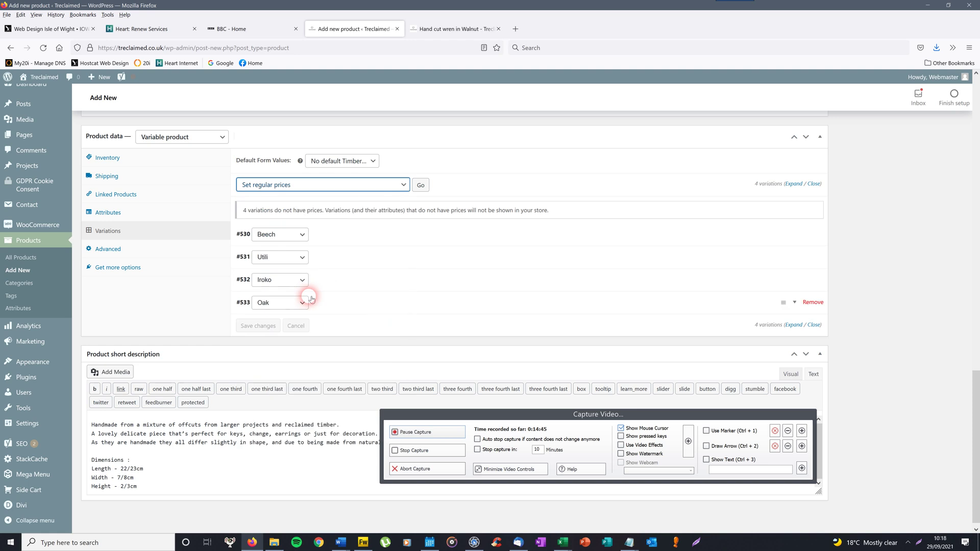
click(421, 186)
click(417, 303)
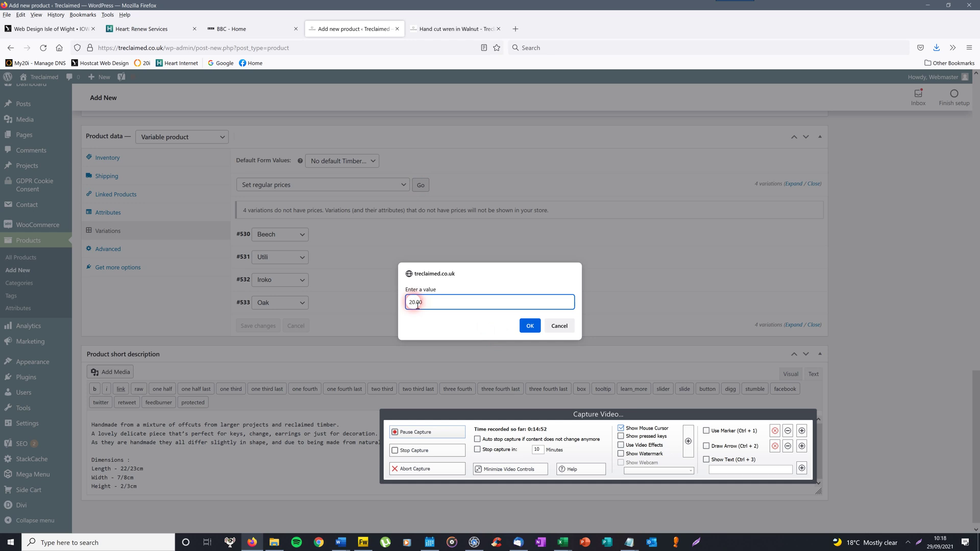
click(531, 327)
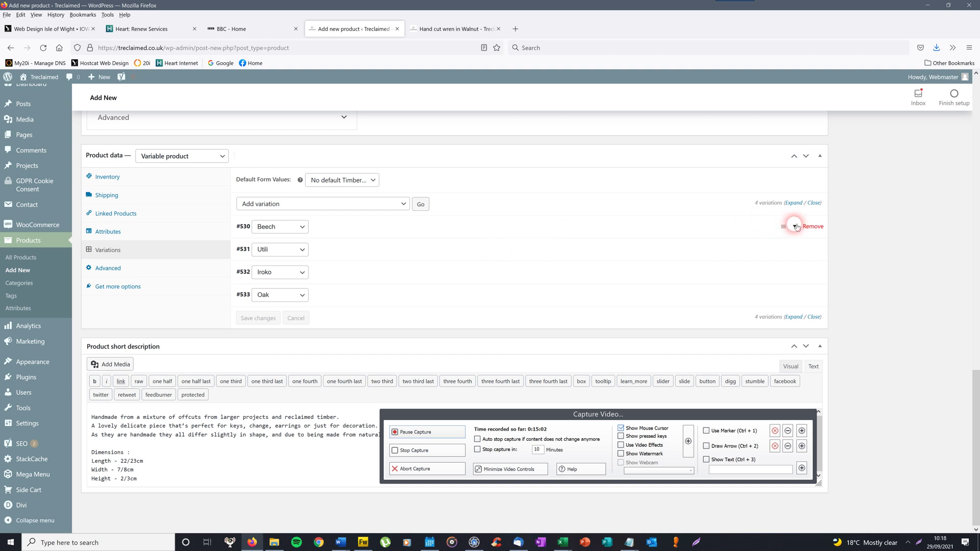
Step: Expand the Beech (#530) and Utili (#531) variations to verify each shows a 20.00 regular price
click(683, 228)
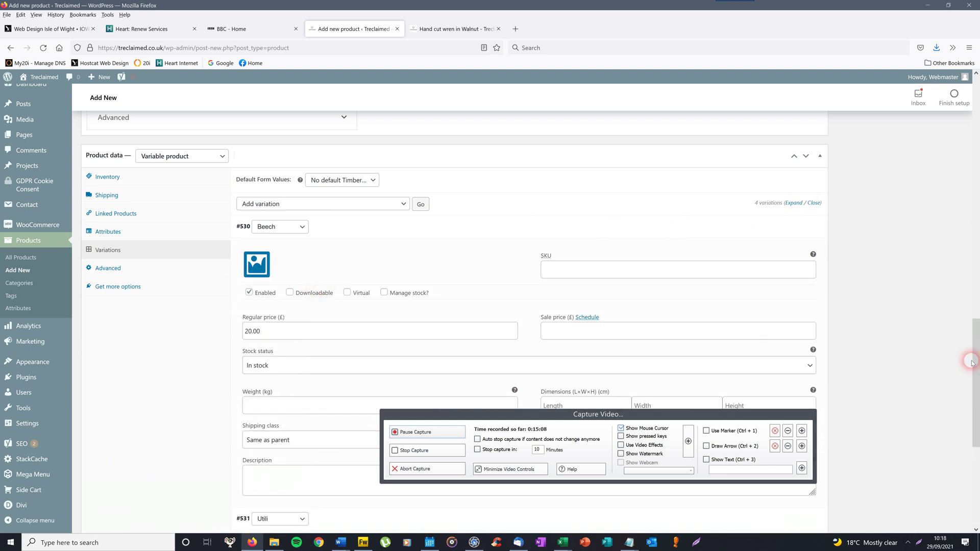
scroll(972, 363, down, 1)
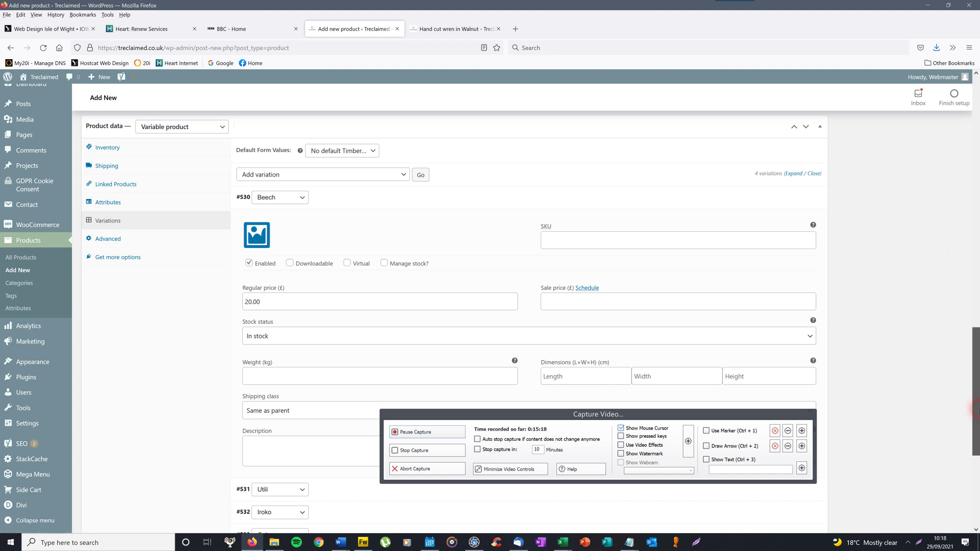
drag(976, 409, 976, 428)
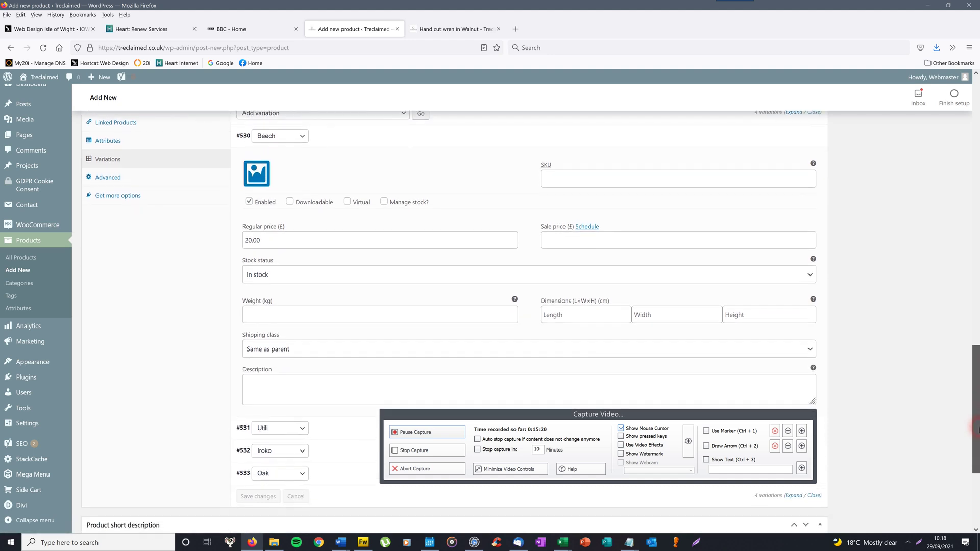
scroll(347, 306, down, 3)
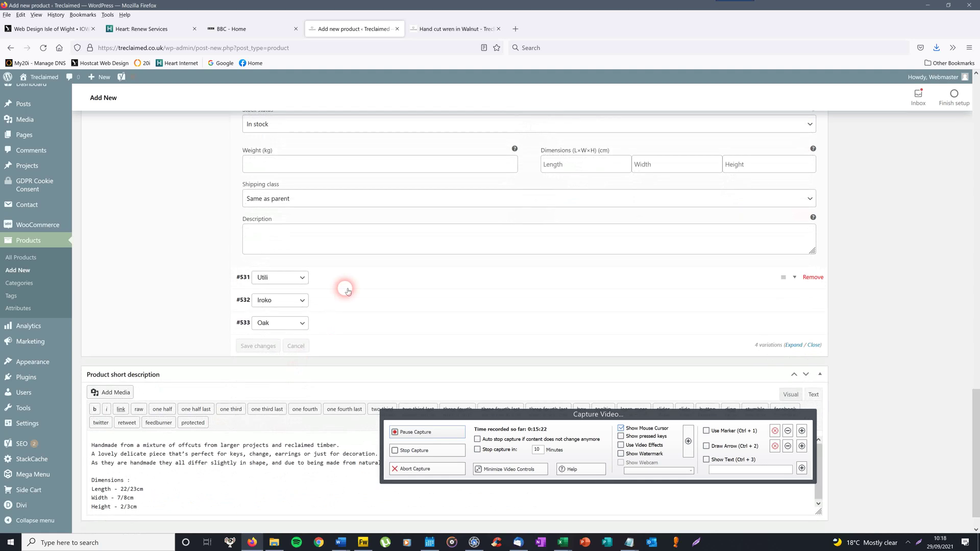
click(348, 292)
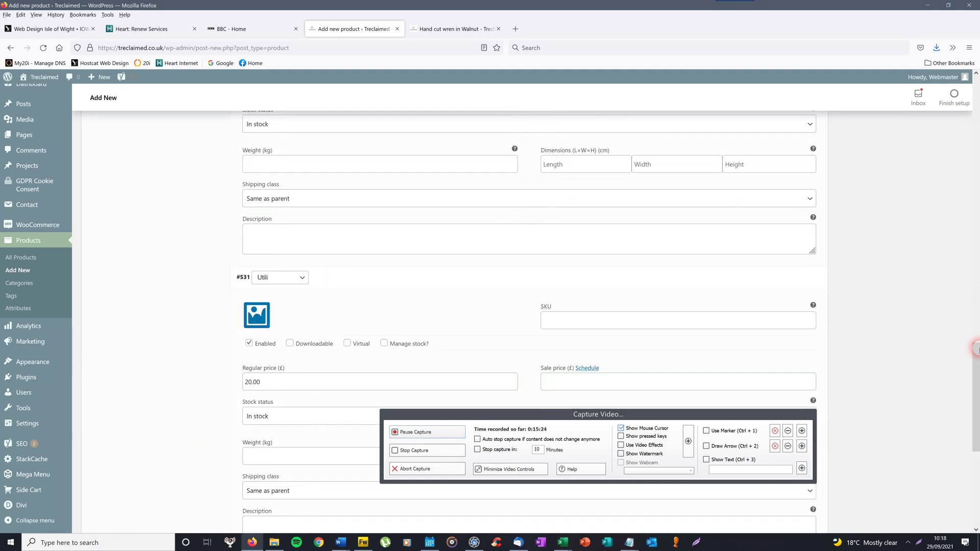
drag(976, 350, 976, 148)
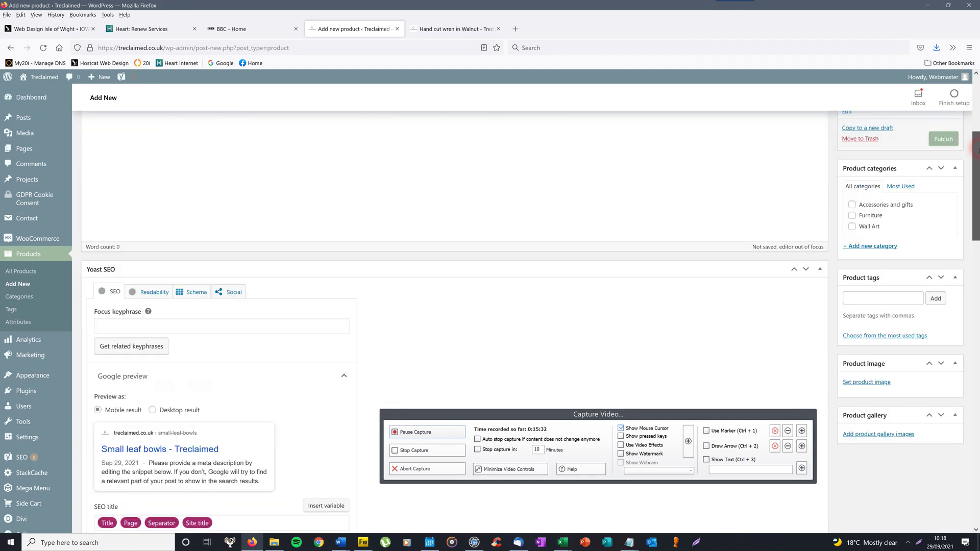
Step: Tick the Accessories and gifts category and publish Small leaf bowls
scroll(975, 148, up, 2)
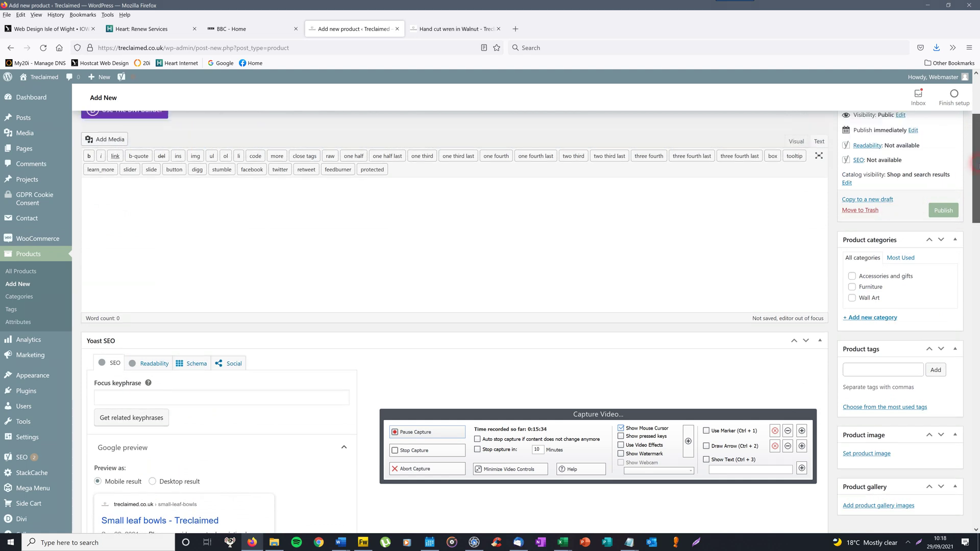
drag(977, 164, 852, 295)
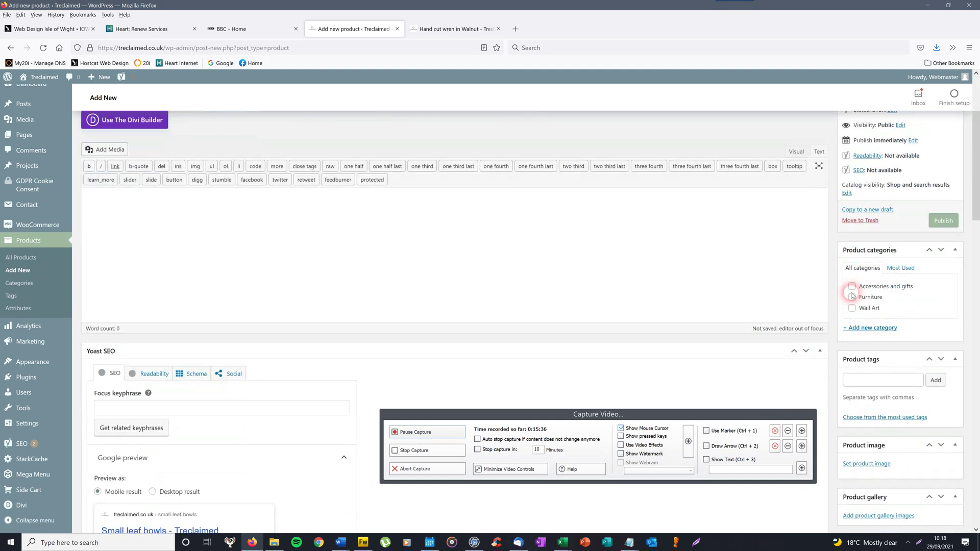
drag(977, 164, 976, 140)
click(943, 294)
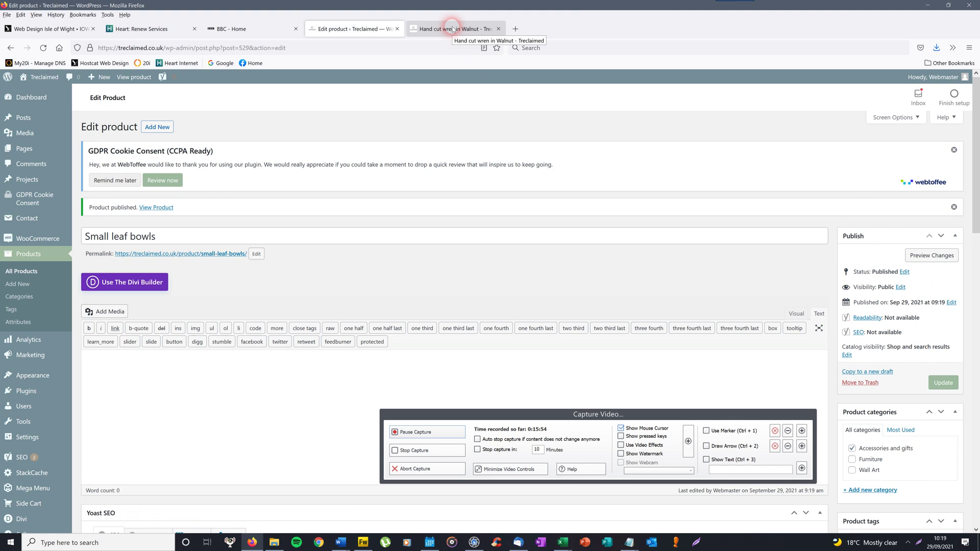
Step: Reload the storefront's Small leaf bowls page to see it live at £20.00
click(452, 29)
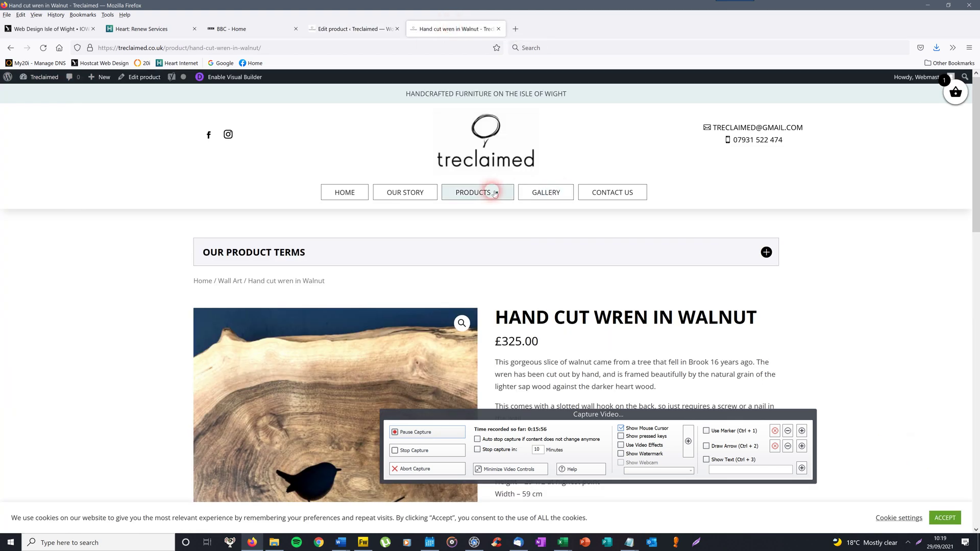
mouse_move(489, 196)
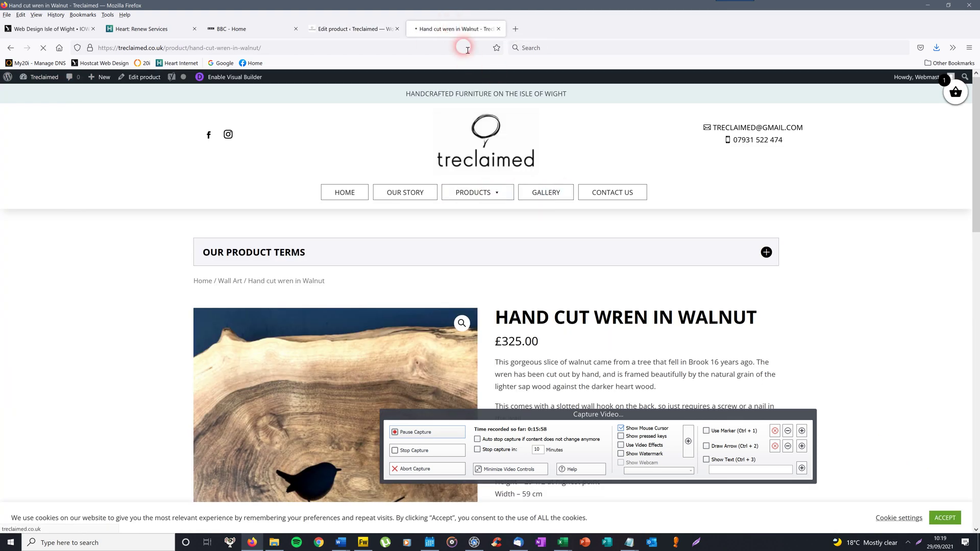
key(F5)
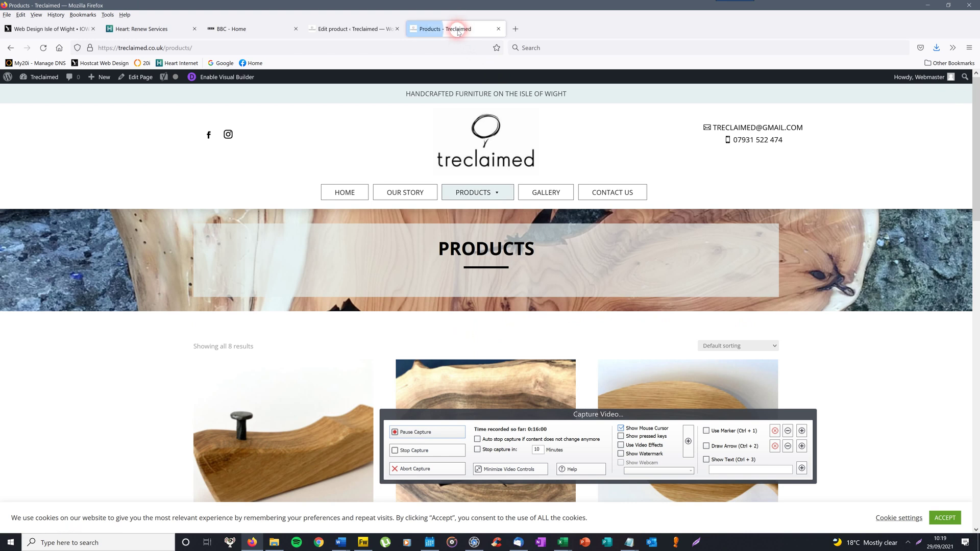
drag(976, 146, 974, 280)
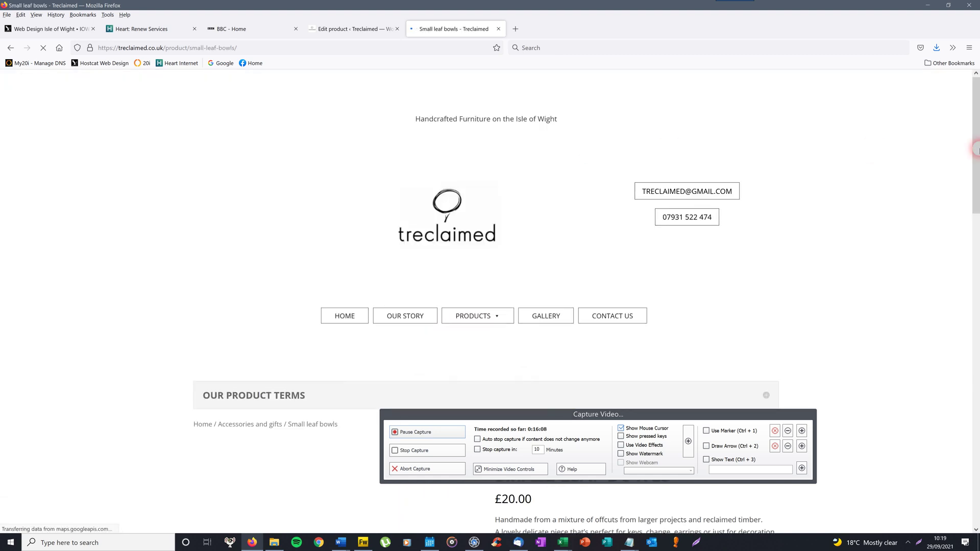
drag(975, 110, 976, 193)
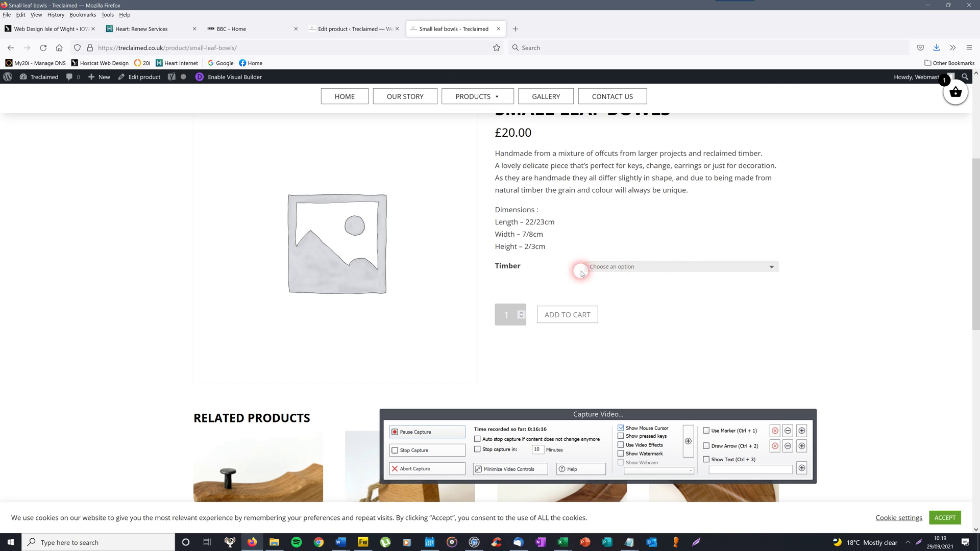
Step: Check the Timber dropdown offers Beech, Utili, Iroko and Oak, then return to the product editor
click(670, 267)
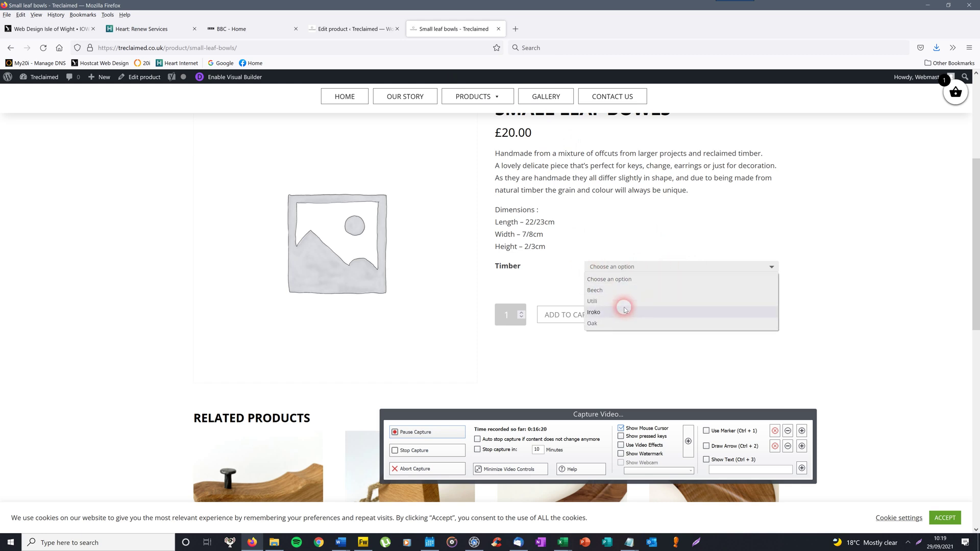
click(938, 240)
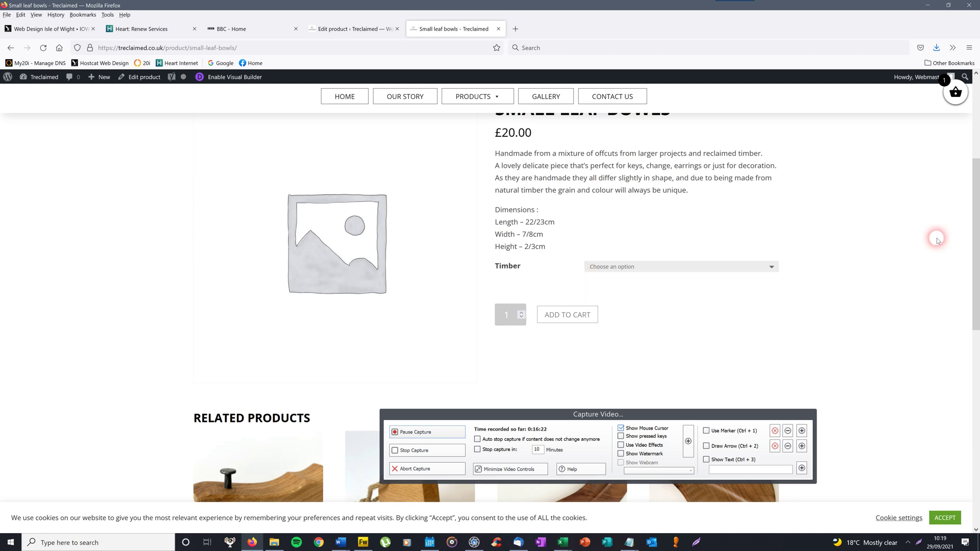
scroll(956, 157, up, 4)
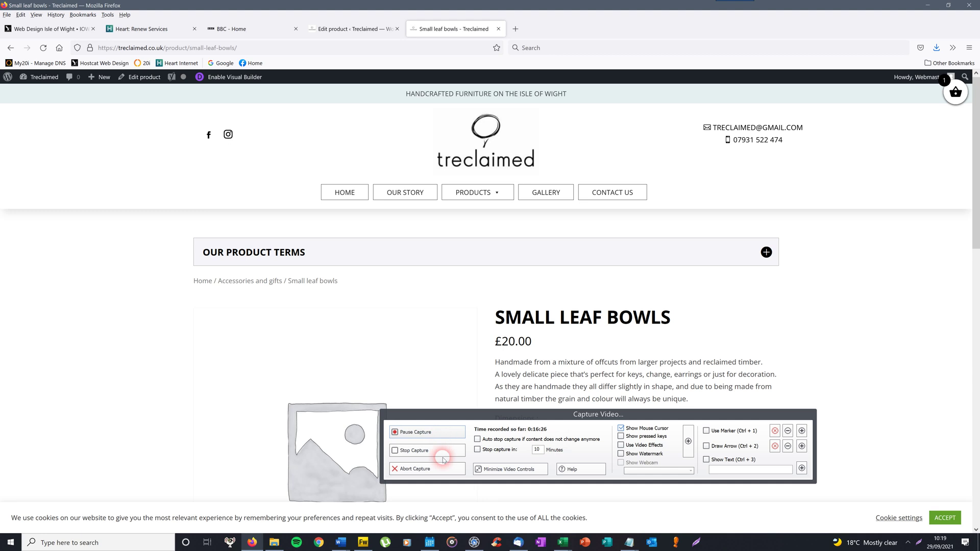
click(357, 30)
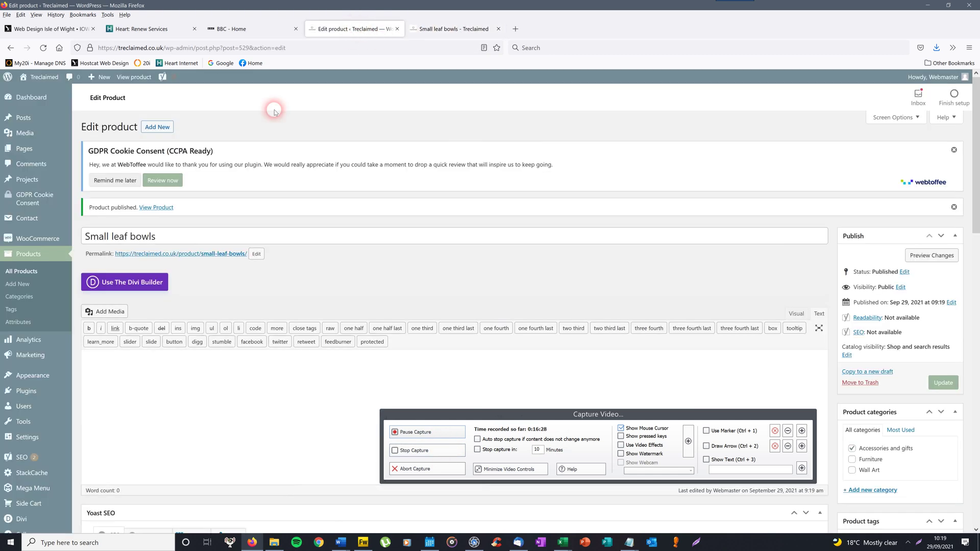